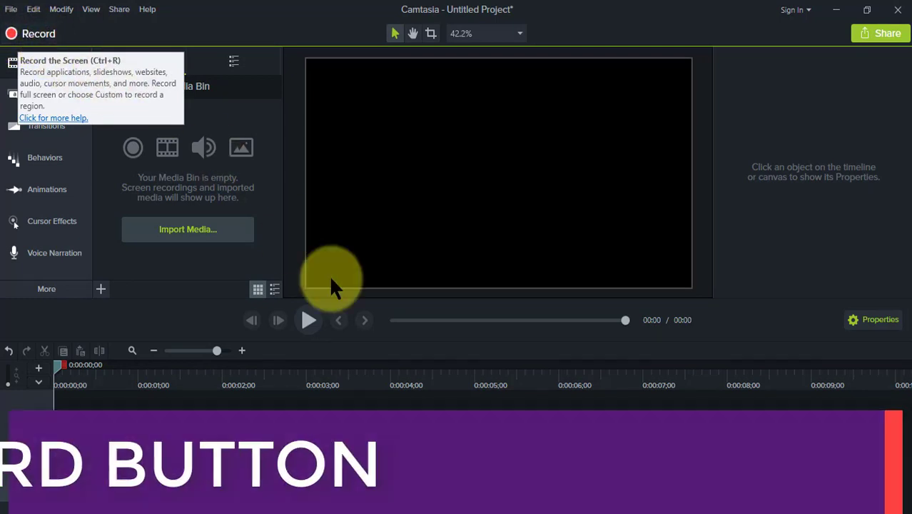
pyautogui.click(573, 513)
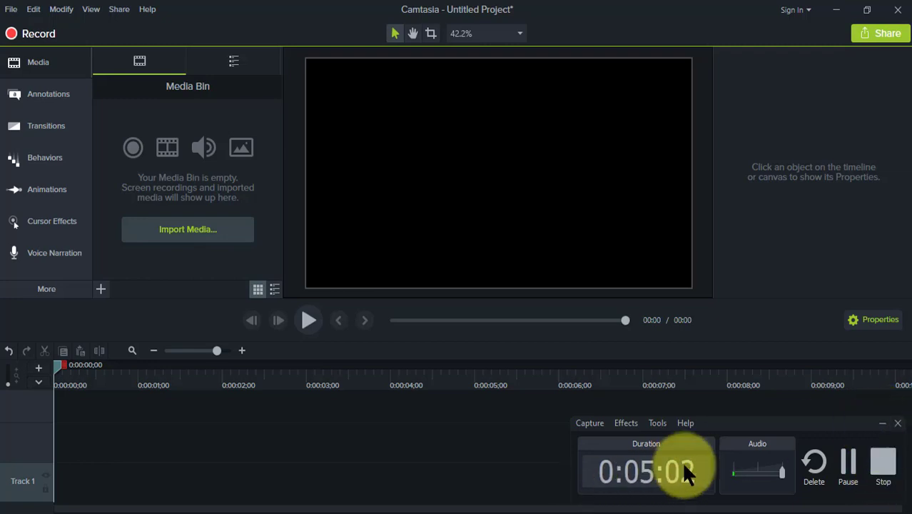
pyautogui.click(882, 423)
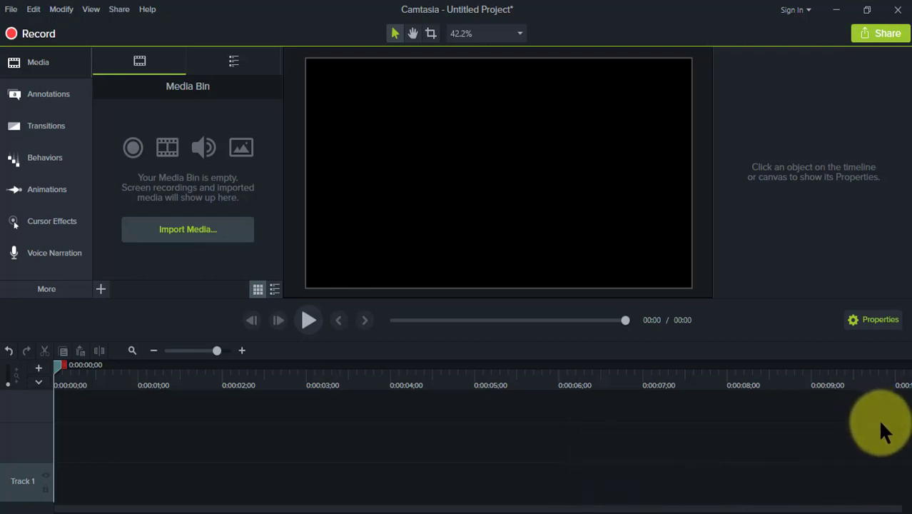
pyautogui.click(12, 9)
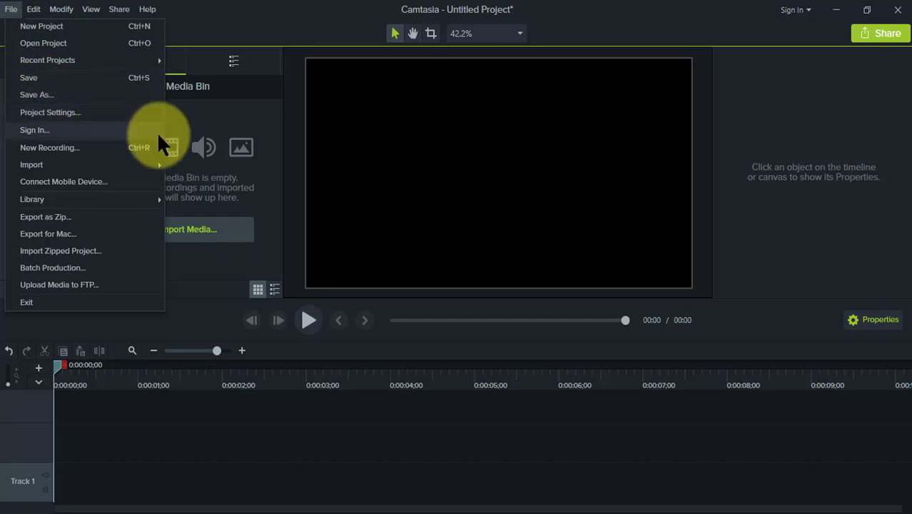
pyautogui.click(228, 120)
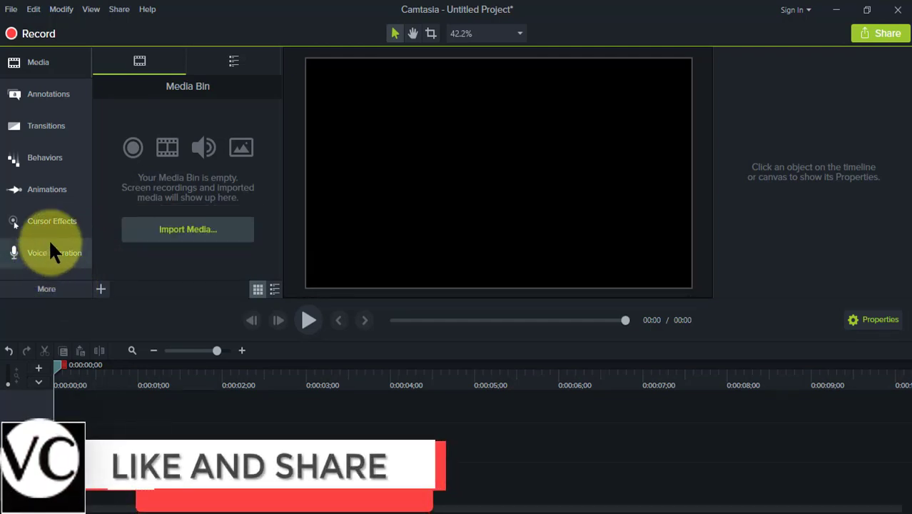
pyautogui.click(37, 295)
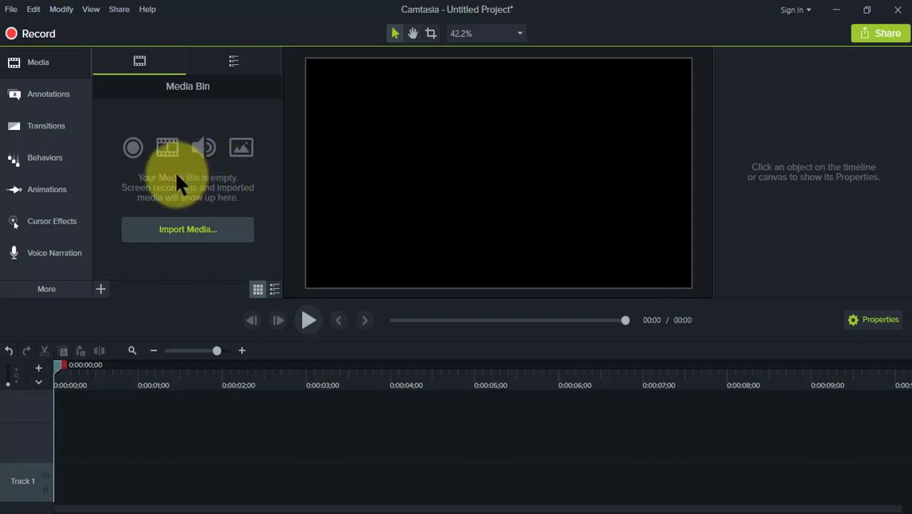
# Import the MP4 video FINAL FE VSL 1 into the media bin and preview it
pyautogui.click(165, 234)
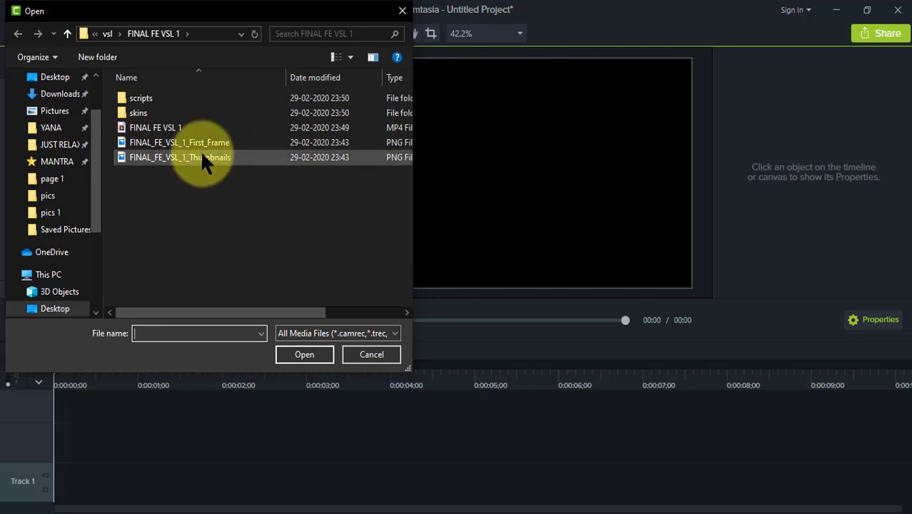
pyautogui.doubleClick(194, 133)
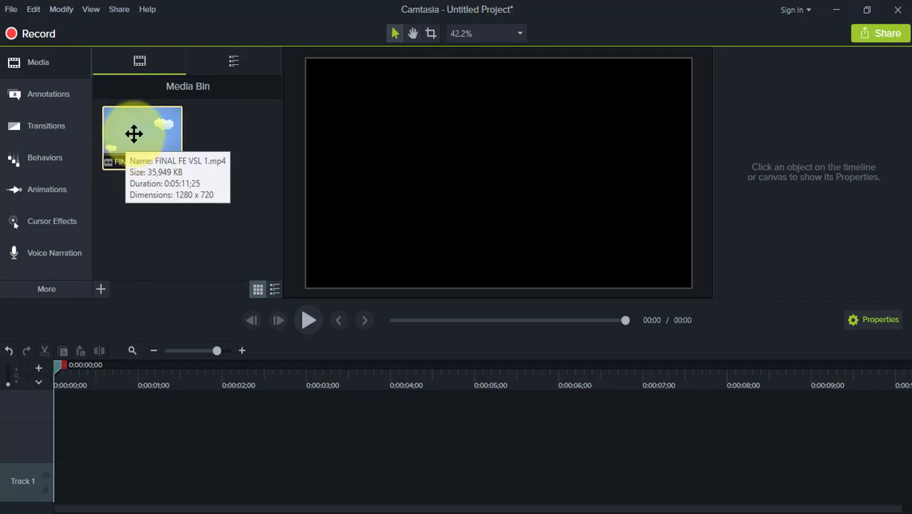
pyautogui.rightClick(134, 133)
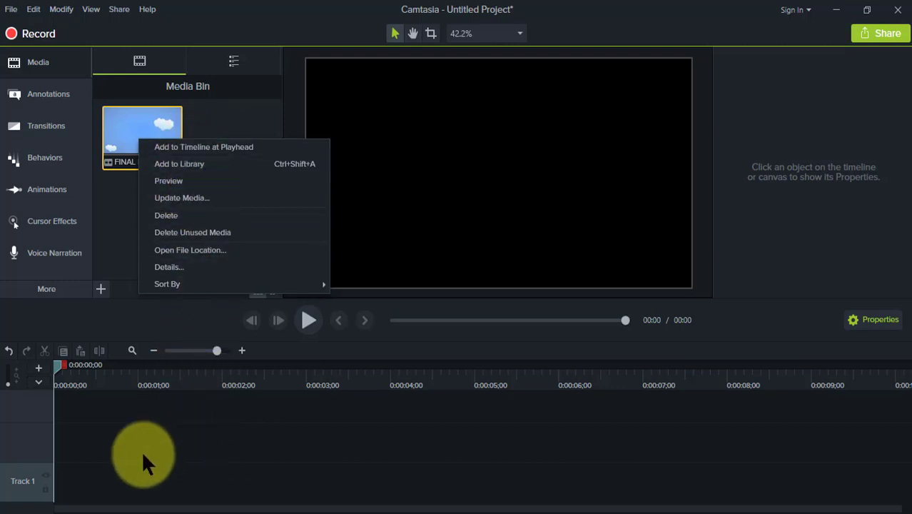
pyautogui.click(163, 182)
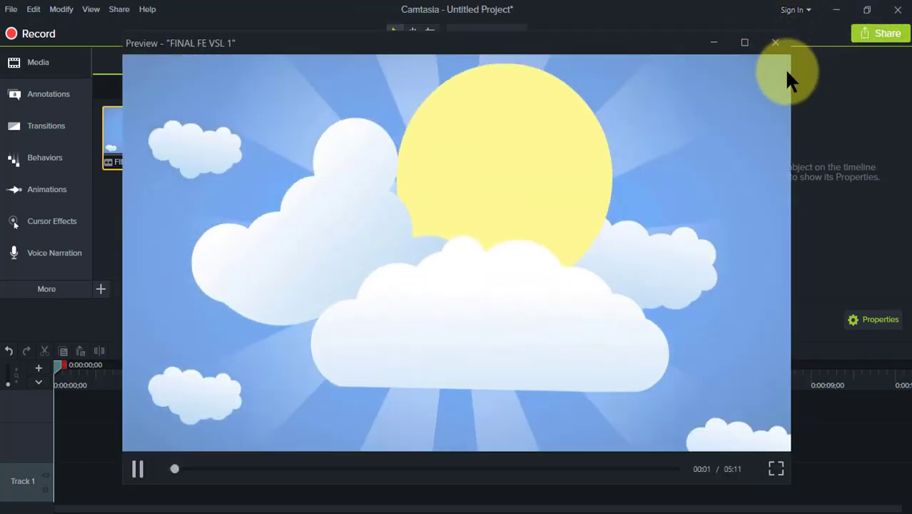
pyautogui.click(775, 42)
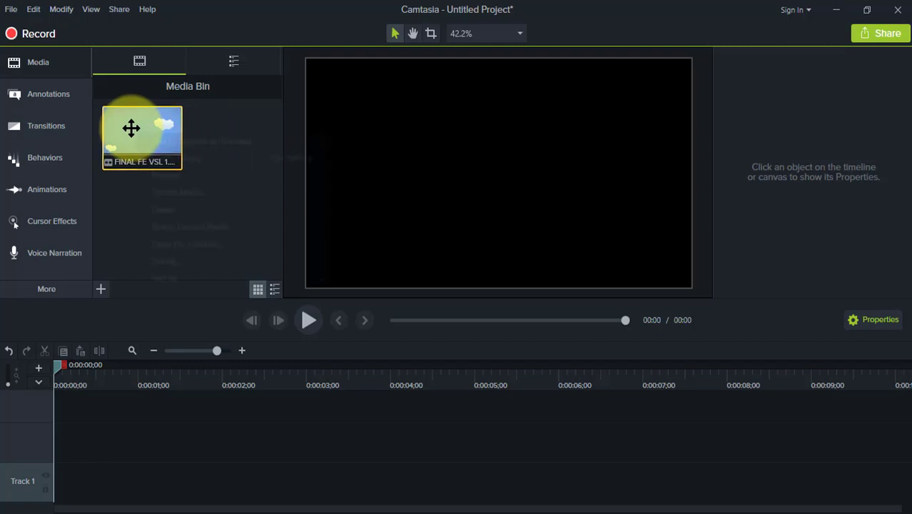
# Add the imported FINAL FE VSL 1 video to the timeline at the playhead and select its clip on Track 1
pyautogui.rightClick(146, 134)
pyautogui.click(162, 140)
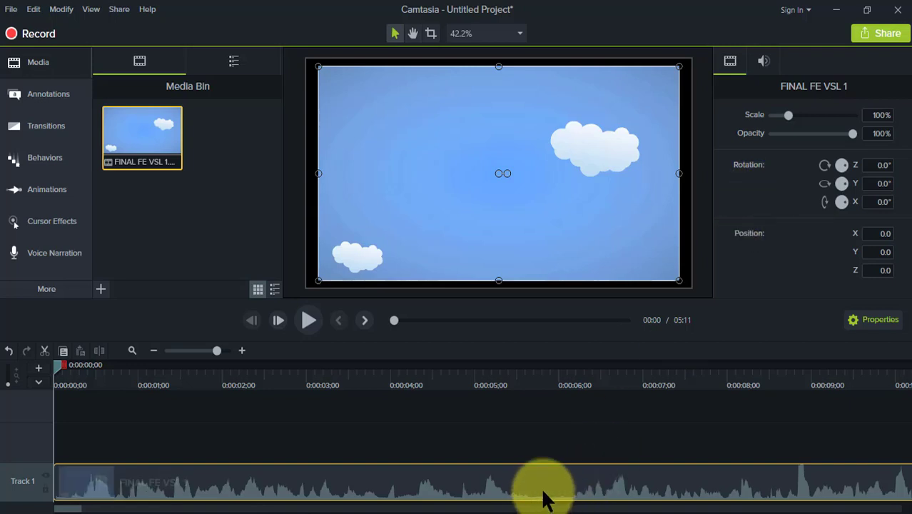
pyautogui.click(531, 437)
pyautogui.click(528, 475)
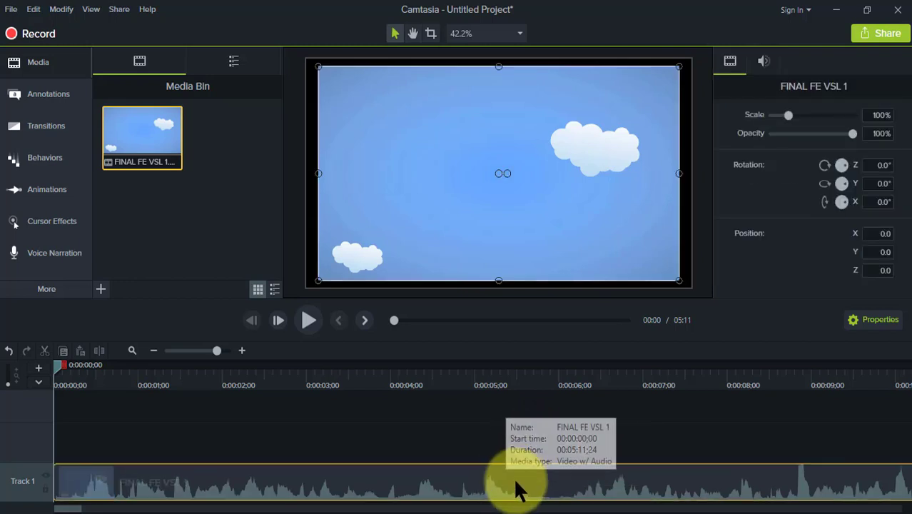
pyautogui.click(514, 452)
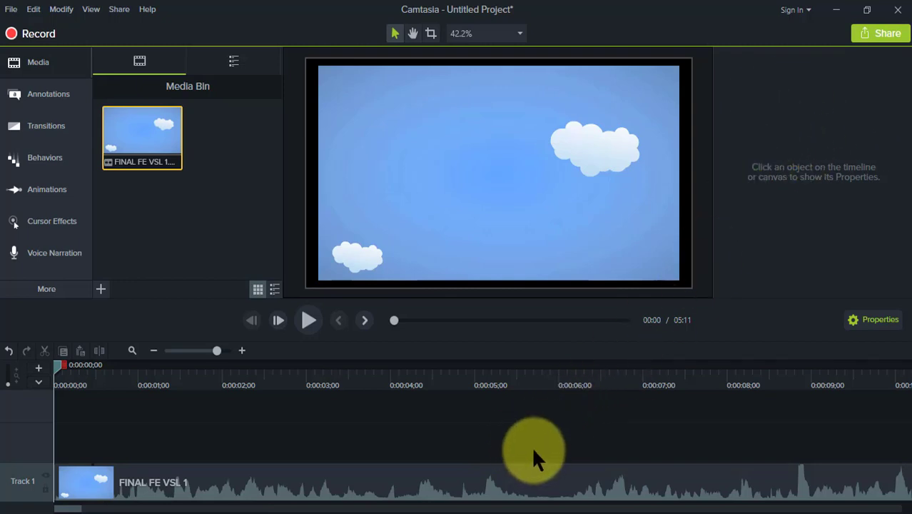
pyautogui.click(518, 477)
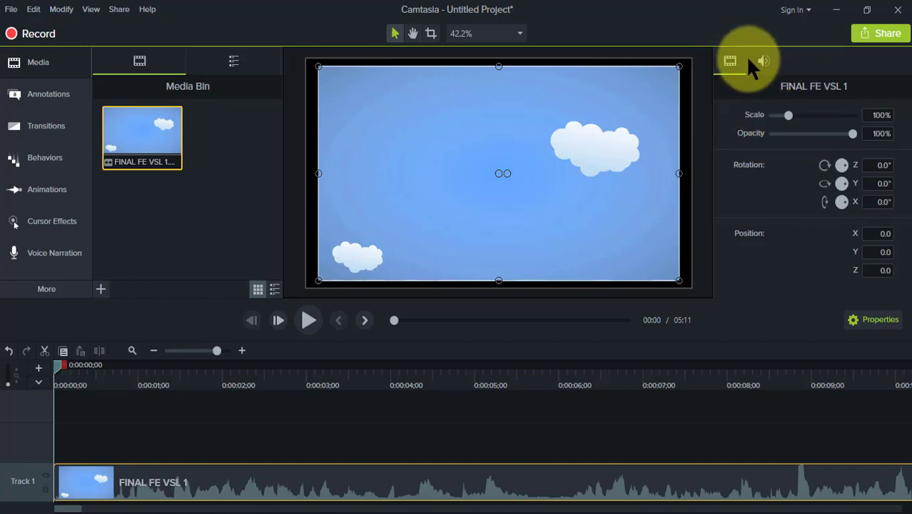
# Examine the selected clip's audio properties, including Gain, and its visual properties
pyautogui.click(766, 60)
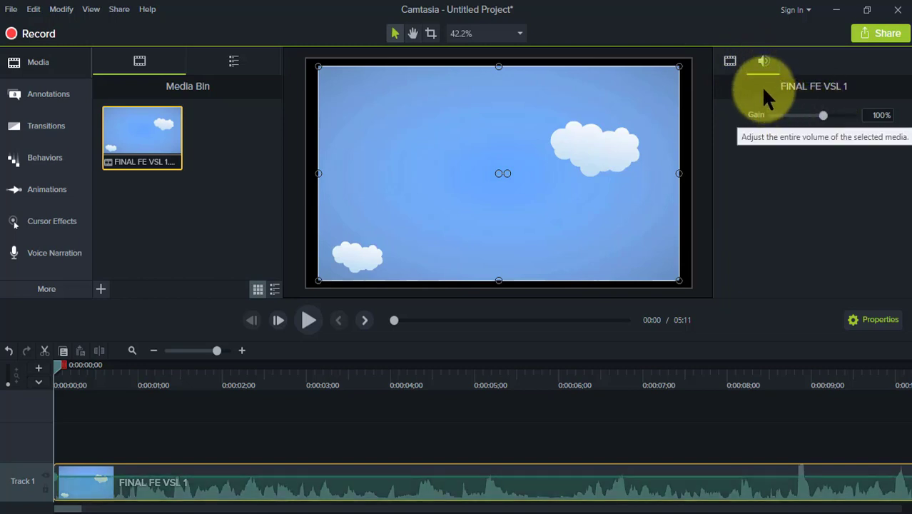
pyautogui.click(732, 63)
pyautogui.click(761, 61)
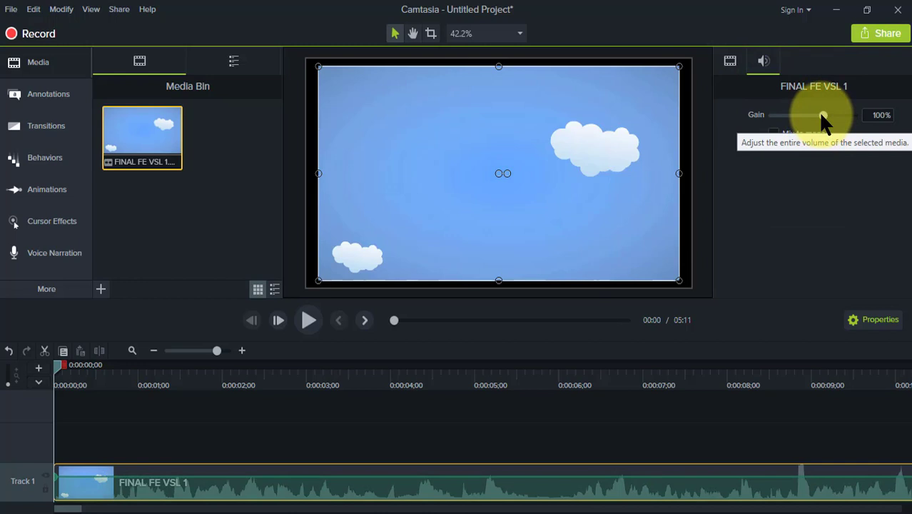
pyautogui.click(730, 61)
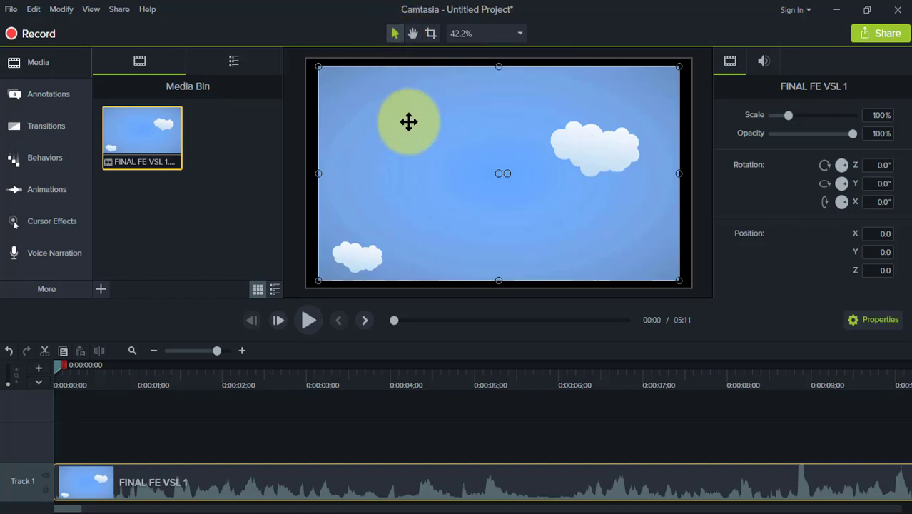
# Try moving the clip on the canvas and cropping it inward from its upper-left corner, and undo the crop
pyautogui.moveTo(427, 139)
pyautogui.mouseDown()
pyautogui.moveTo(463, 173)
pyautogui.moveTo(421, 138)
pyautogui.moveTo(428, 155)
pyautogui.moveTo(420, 146)
pyautogui.moveTo(437, 153)
pyautogui.mouseUp()
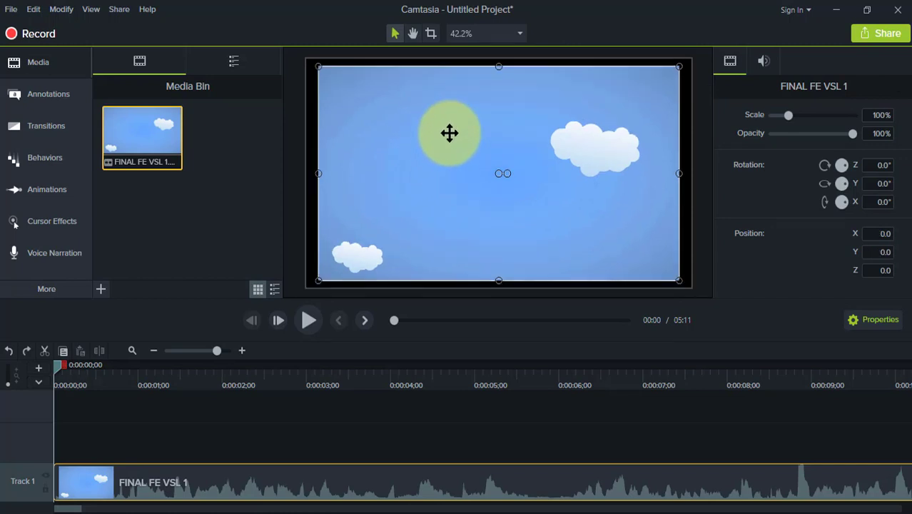
pyautogui.click(429, 32)
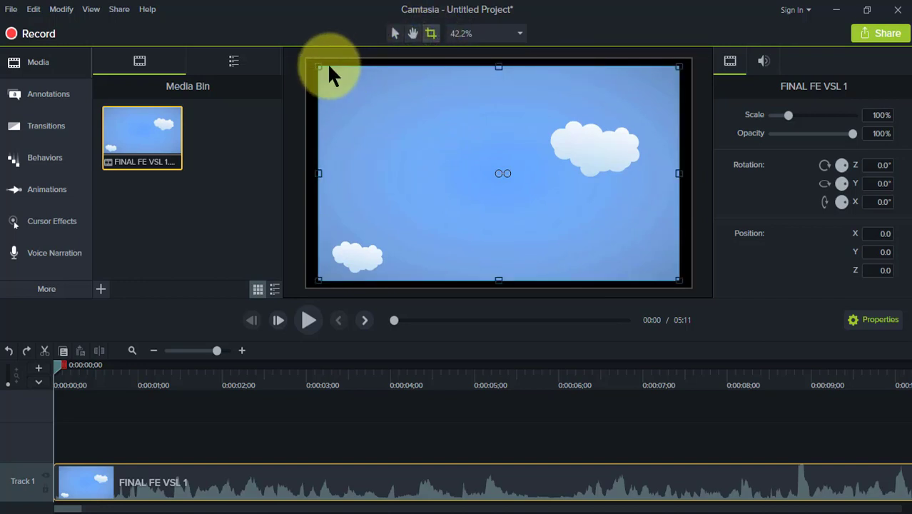
pyautogui.moveTo(321, 67); pyautogui.dragTo(443, 162)
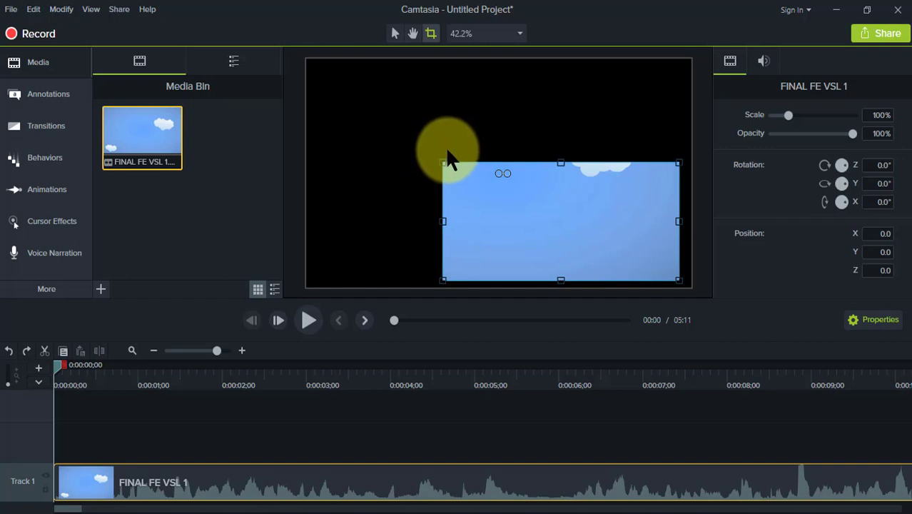
pyautogui.click(445, 131)
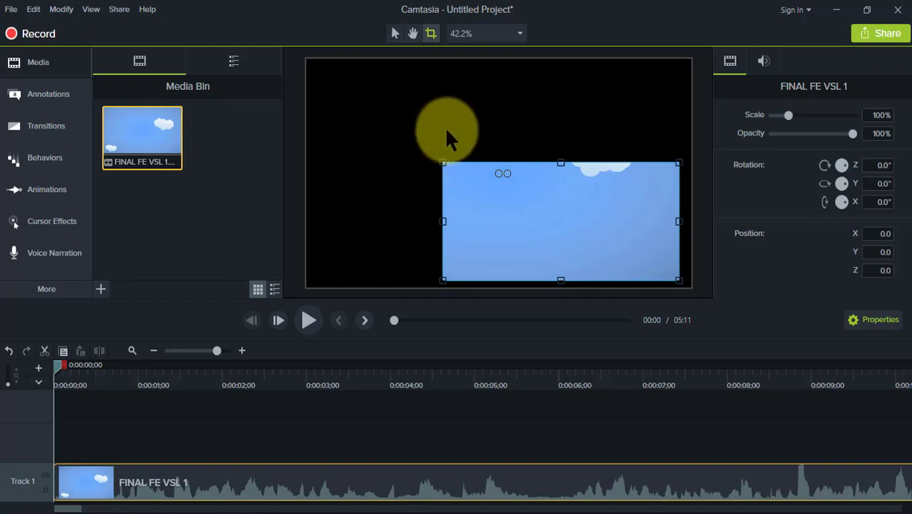
pyautogui.hotkey('ctrl', 'z')
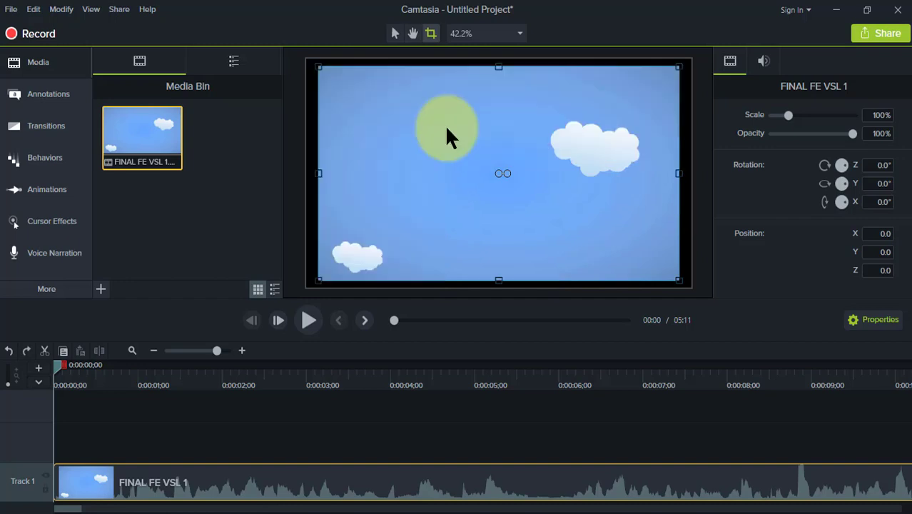
pyautogui.click(394, 34)
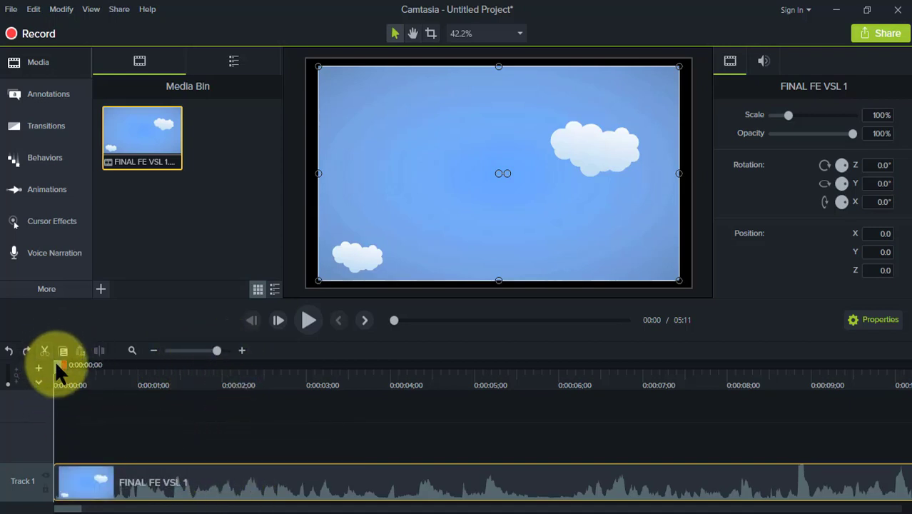
# Split the Track 1 clip at 0:01:03;15
pyautogui.moveTo(54, 360); pyautogui.dragTo(129, 392)
pyautogui.moveTo(8, 400); pyautogui.dragTo(3, 399)
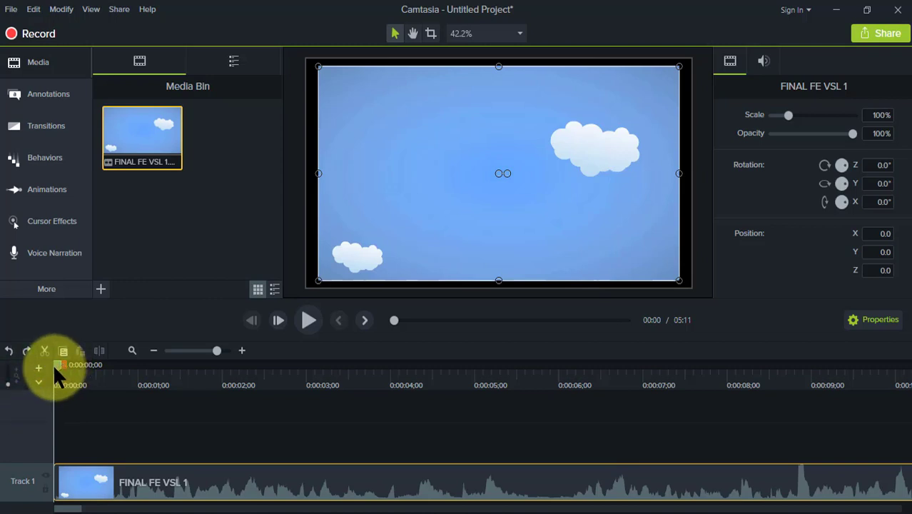
pyautogui.moveTo(216, 349)
pyautogui.mouseDown()
pyautogui.moveTo(170, 347)
pyautogui.moveTo(229, 351)
pyautogui.mouseUp()
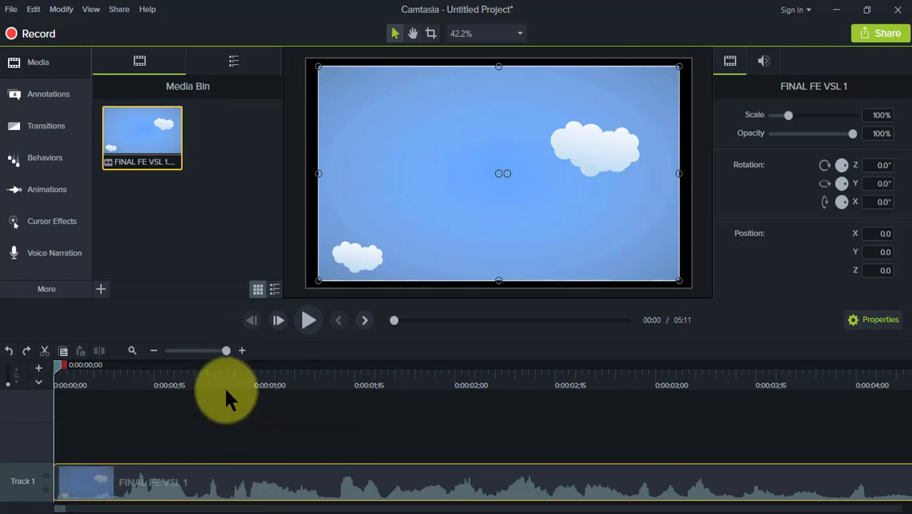
pyautogui.click(183, 349)
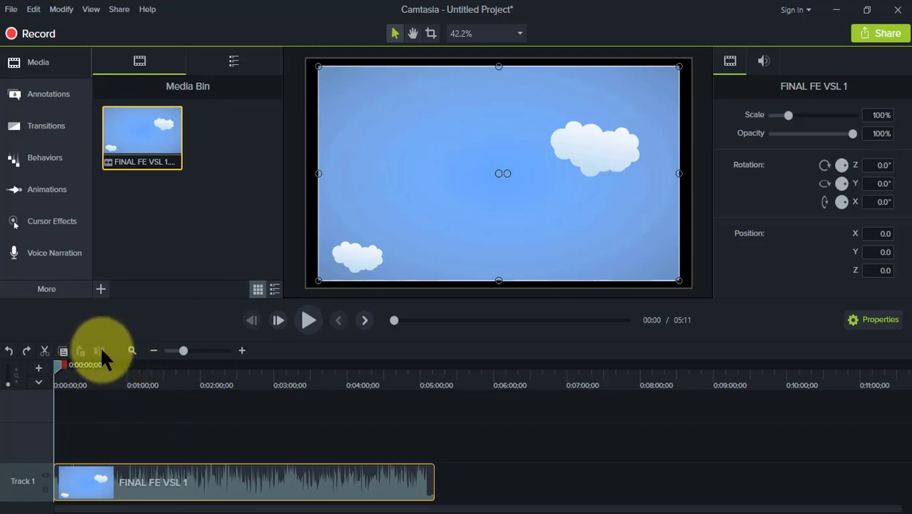
pyautogui.moveTo(55, 363); pyautogui.dragTo(131, 374)
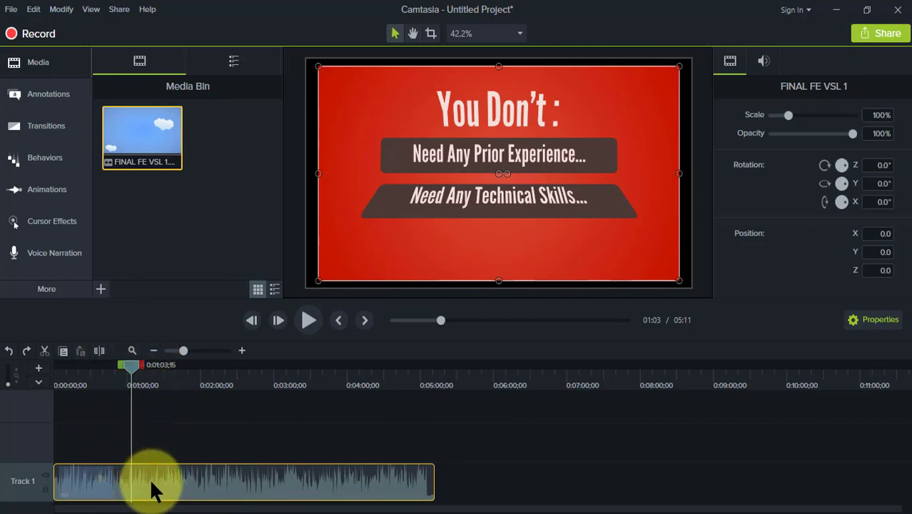
pyautogui.click(100, 357)
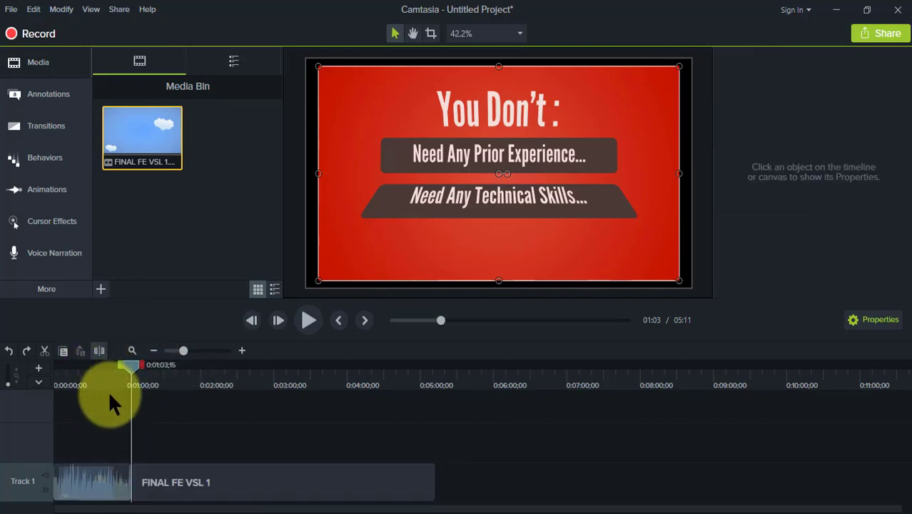
# Select the two split segments on Track 1 in turn and undo the split
pyautogui.click(155, 471)
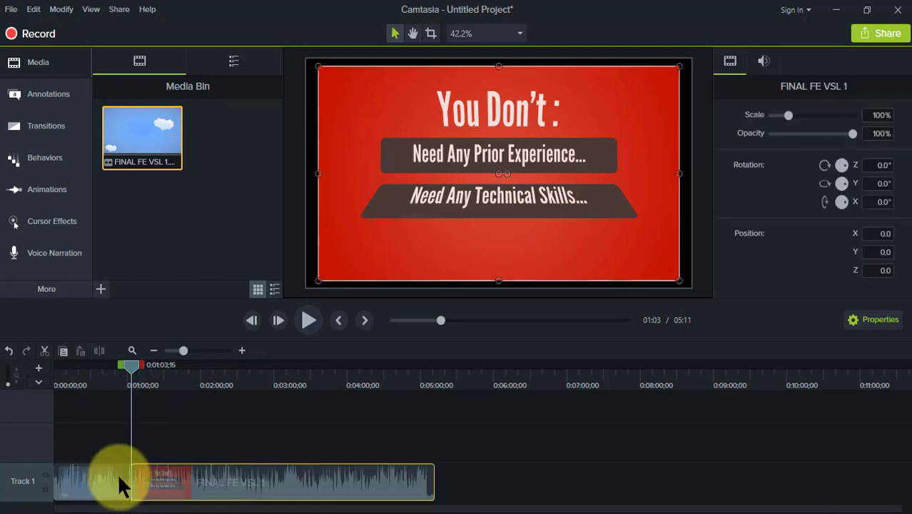
pyautogui.click(90, 474)
pyautogui.click(144, 477)
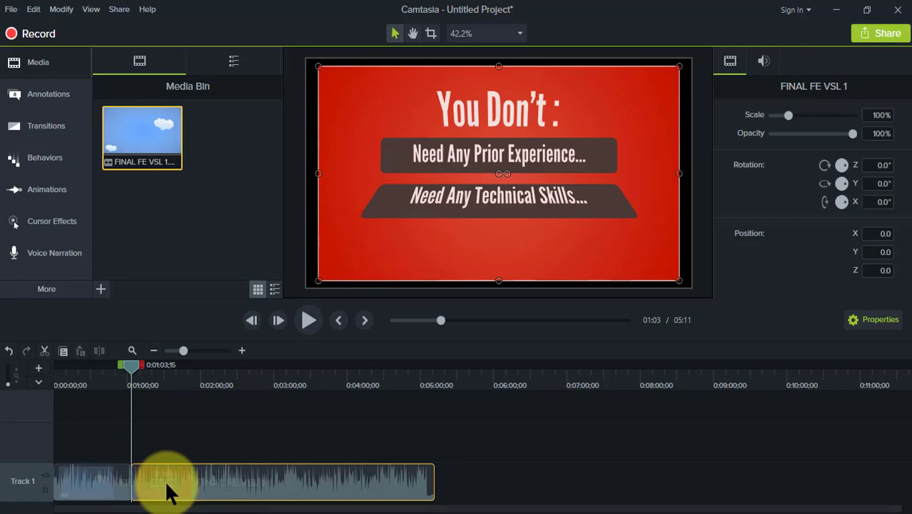
pyautogui.click(7, 352)
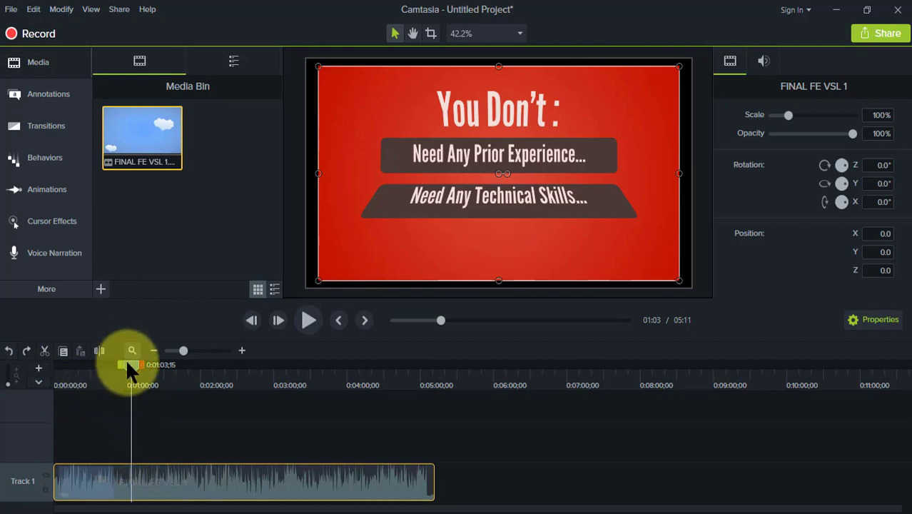
# Scrub the playhead to 0:01:50;17 and back to 0:00:52;16 over the Track 1 clip, and enlarge the timeline scale
pyautogui.moveTo(131, 364); pyautogui.dragTo(185, 364)
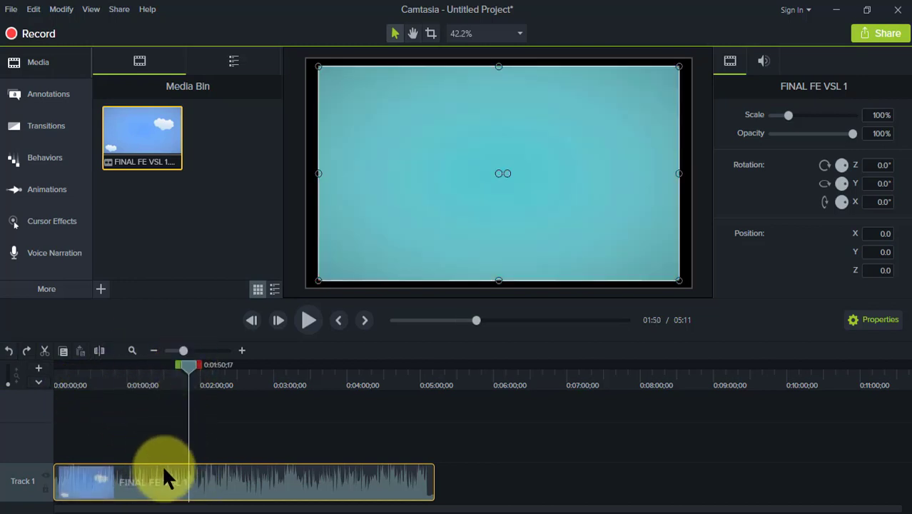
pyautogui.moveTo(194, 482); pyautogui.dragTo(220, 482)
pyautogui.moveTo(162, 483); pyautogui.dragTo(102, 483)
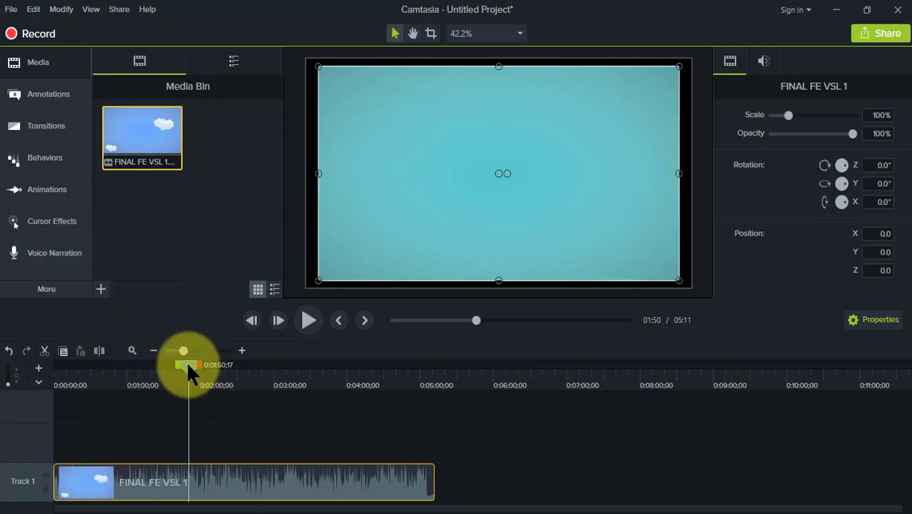
pyautogui.moveTo(186, 362); pyautogui.dragTo(121, 369)
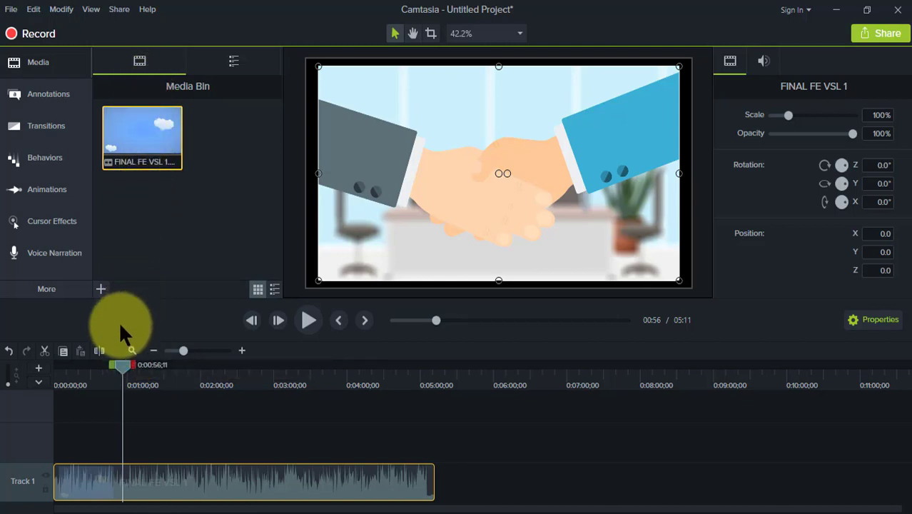
pyautogui.moveTo(120, 364)
pyautogui.mouseDown()
pyautogui.moveTo(129, 365)
pyautogui.moveTo(118, 366)
pyautogui.mouseUp()
pyautogui.click(173, 350)
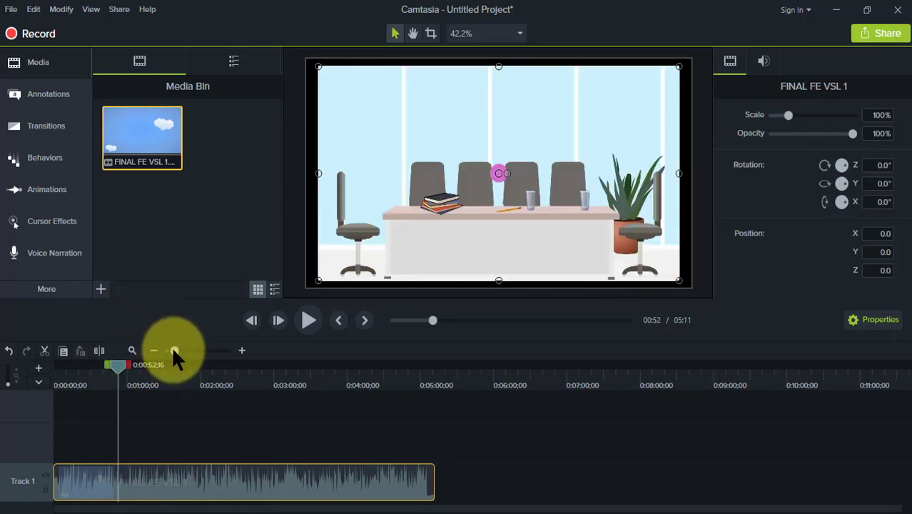
pyautogui.moveTo(172, 346); pyautogui.dragTo(190, 348)
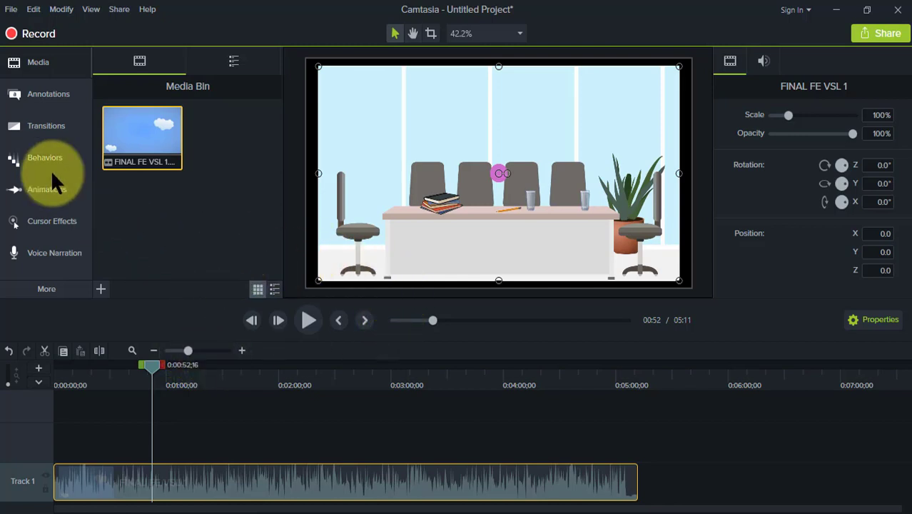
# Separate the Track 1 clip's audio and video with the playhead at 0:01:11;24, and select each resulting clip in turn
pyautogui.click(152, 365)
pyautogui.moveTo(163, 362); pyautogui.dragTo(184, 369)
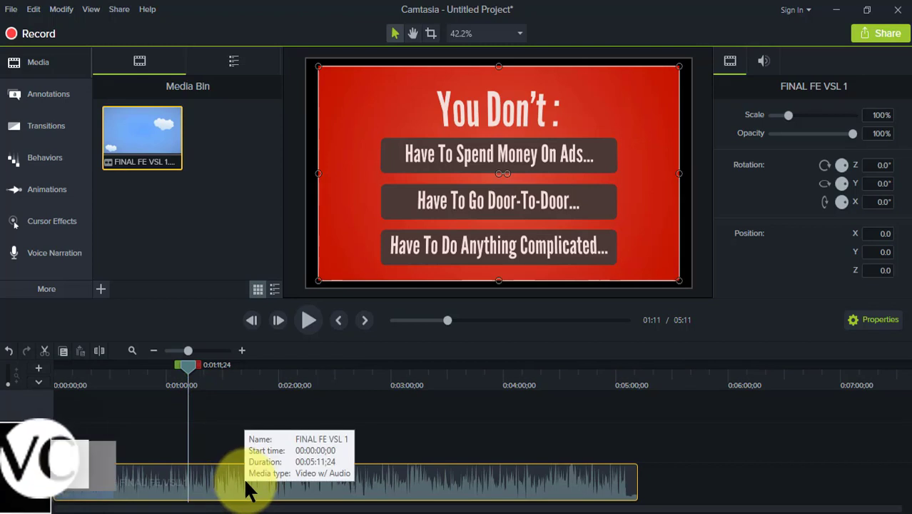
pyautogui.rightClick(250, 495)
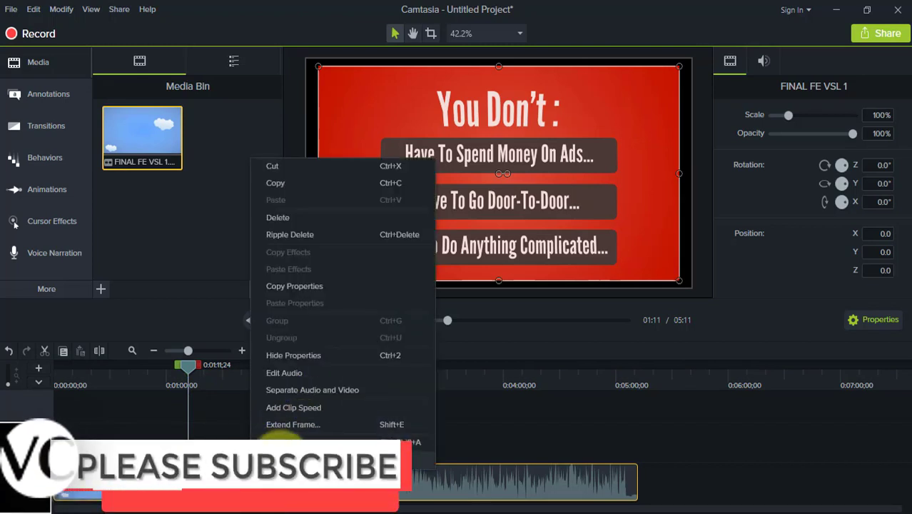
pyautogui.click(282, 391)
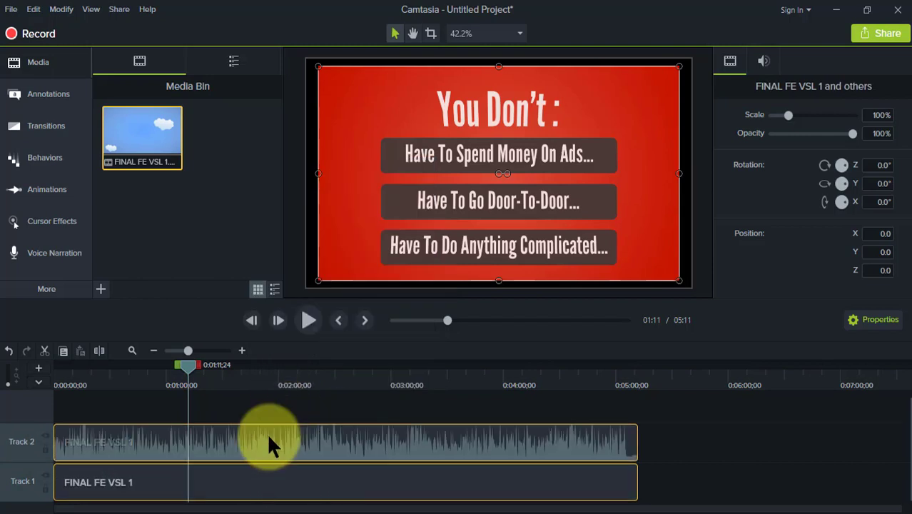
pyautogui.click(261, 440)
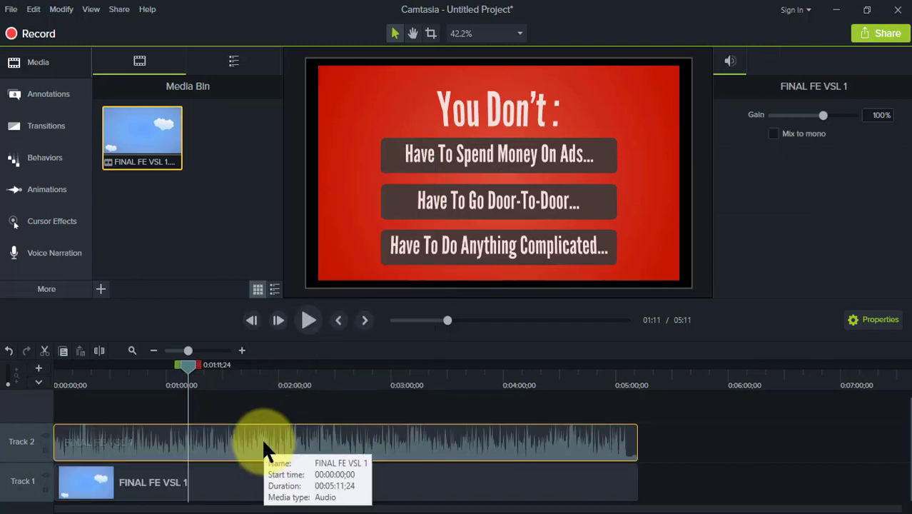
pyautogui.click(277, 477)
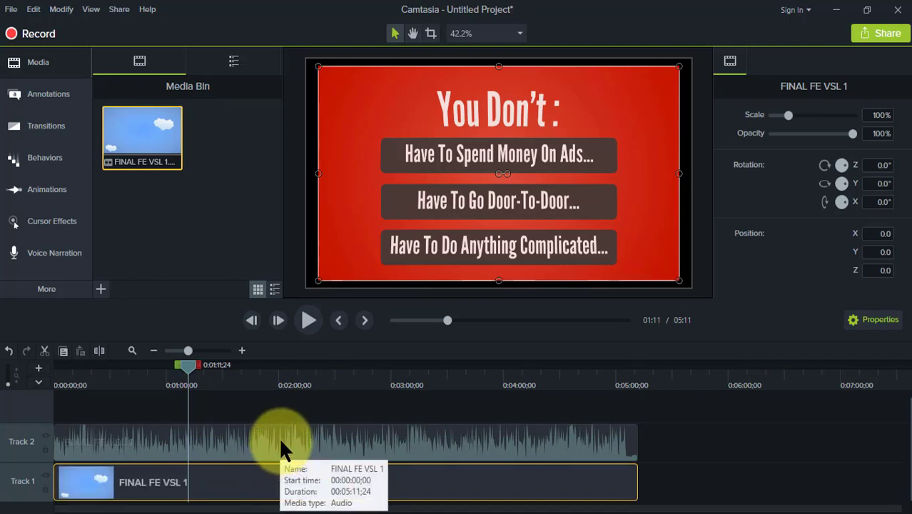
# Split the Track 2 audio clip at 0:01:11;24 and at 0:02:02;15
pyautogui.click(281, 446)
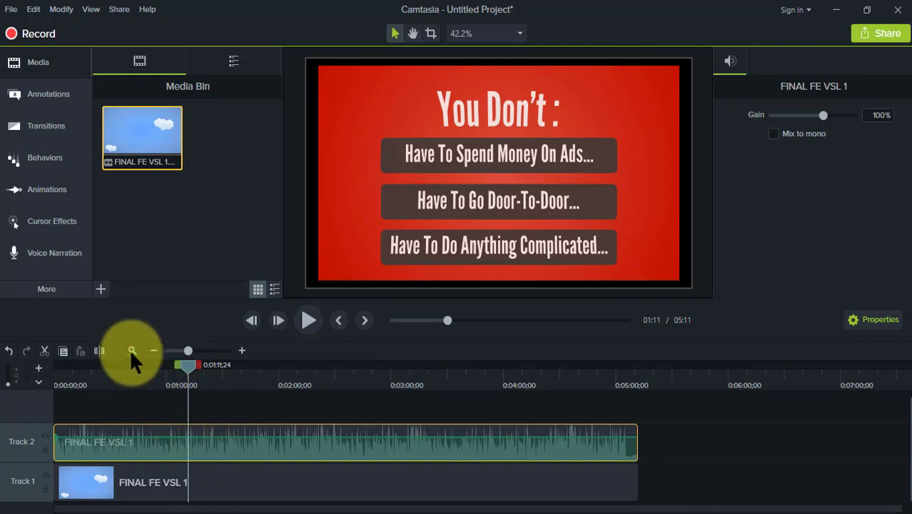
pyautogui.click(99, 350)
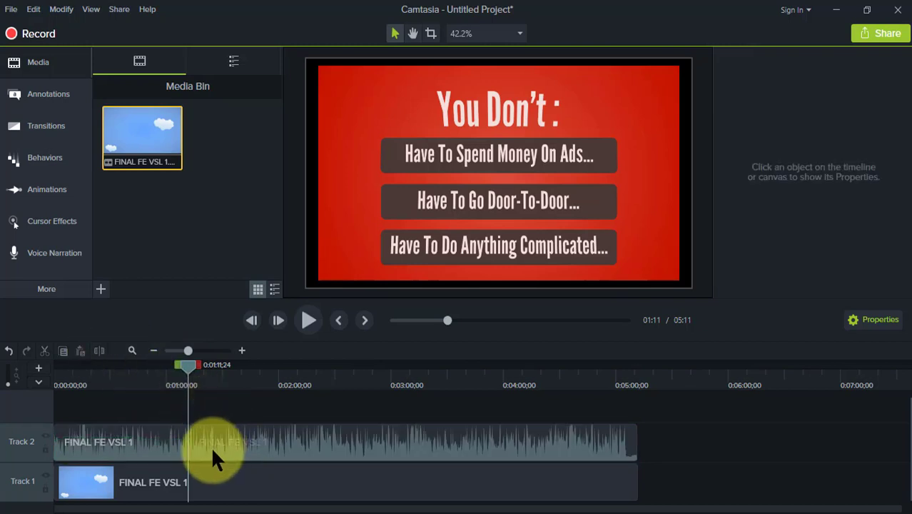
pyautogui.moveTo(187, 368); pyautogui.dragTo(284, 403)
pyautogui.click(306, 444)
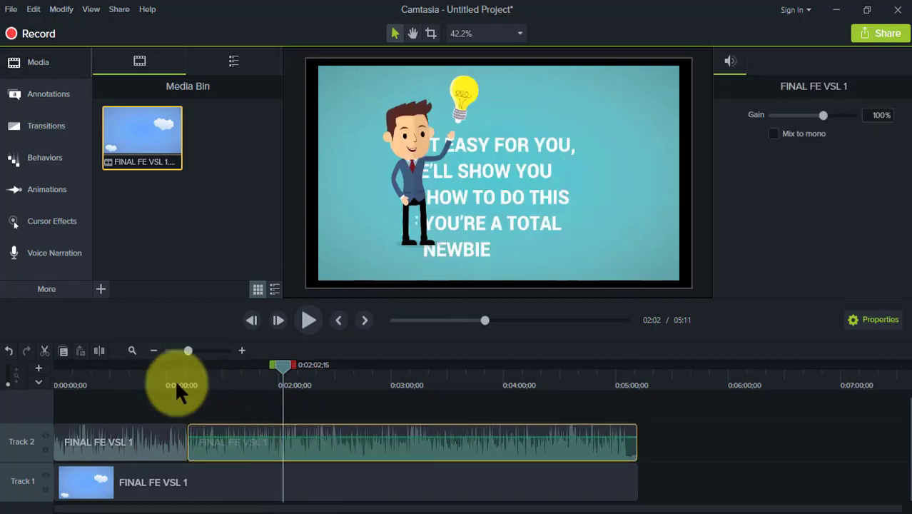
pyautogui.click(100, 350)
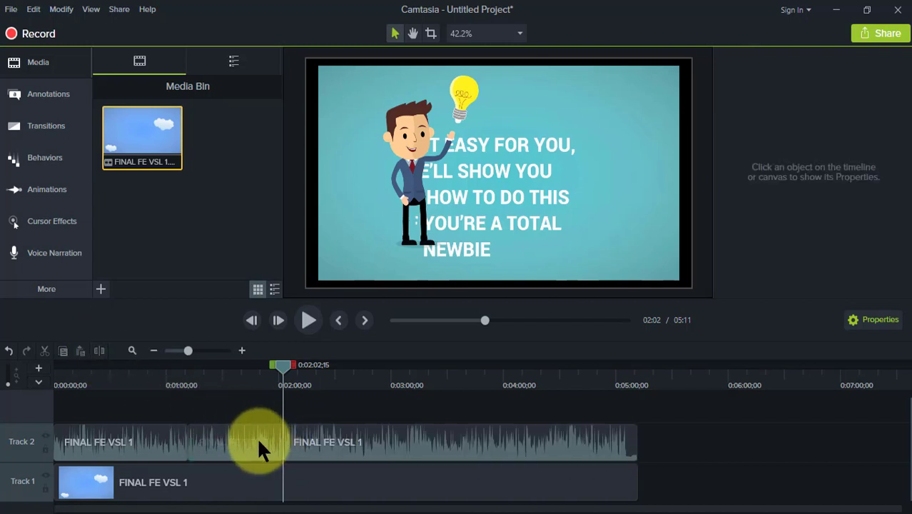
# Move the middle audio segment up to a new Track 3 and the last audio segment to a new Track 4, both earlier in time
pyautogui.click(238, 446)
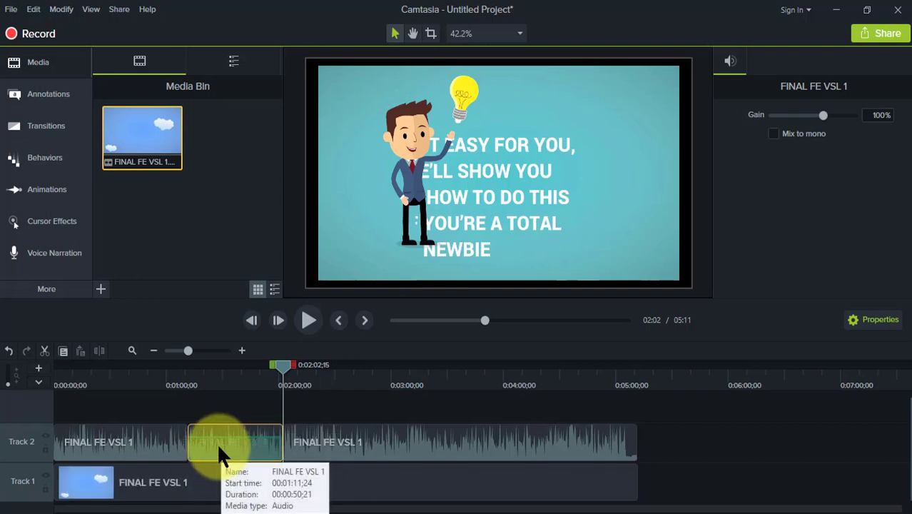
pyautogui.moveTo(219, 440); pyautogui.dragTo(168, 413)
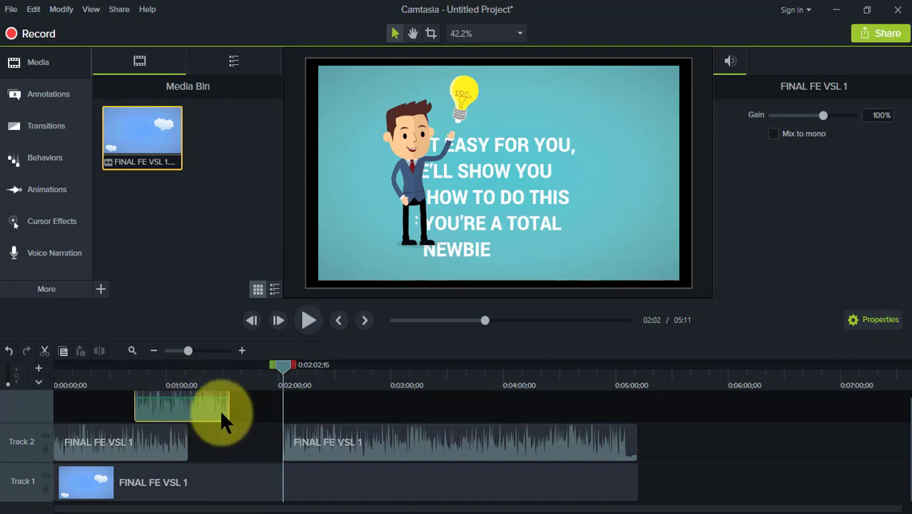
pyautogui.moveTo(303, 449); pyautogui.dragTo(198, 388)
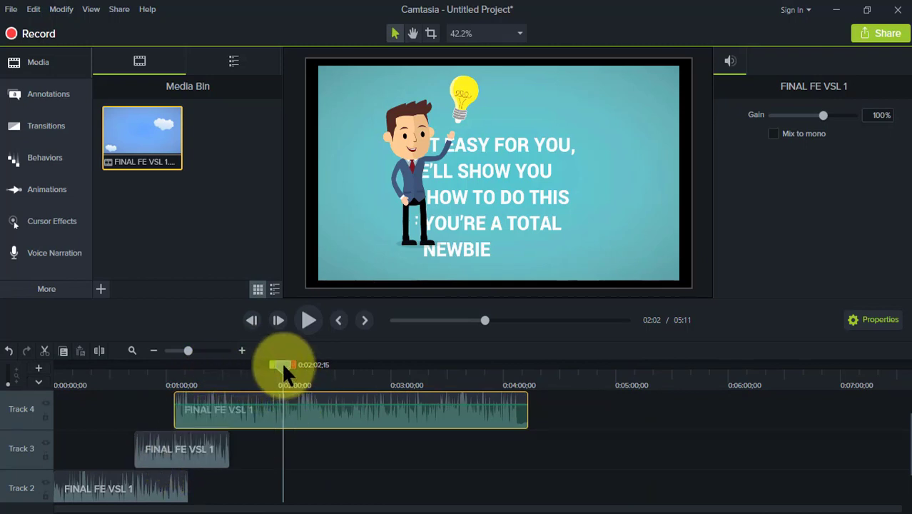
# Look over the stacked tracks and delete the audio segment on Track 4
pyautogui.scroll(1, 183, 453)
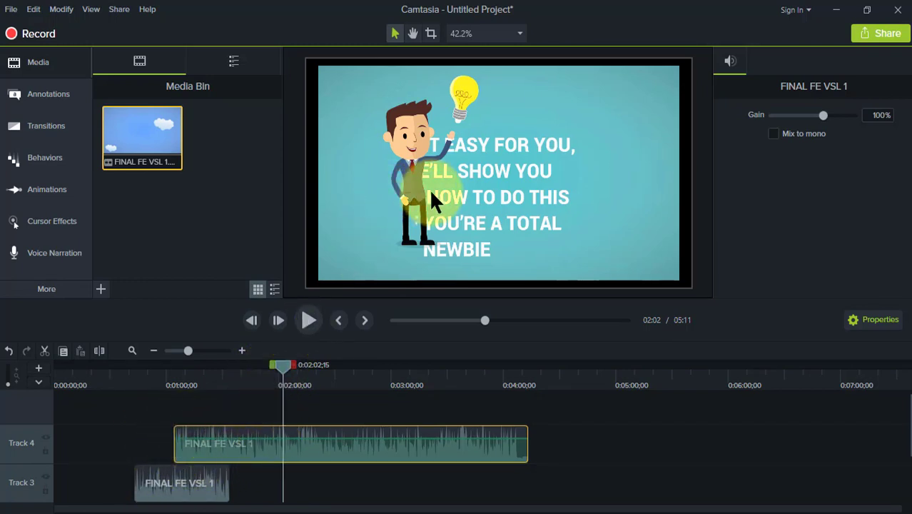
pyautogui.scroll(-2, 288, 475)
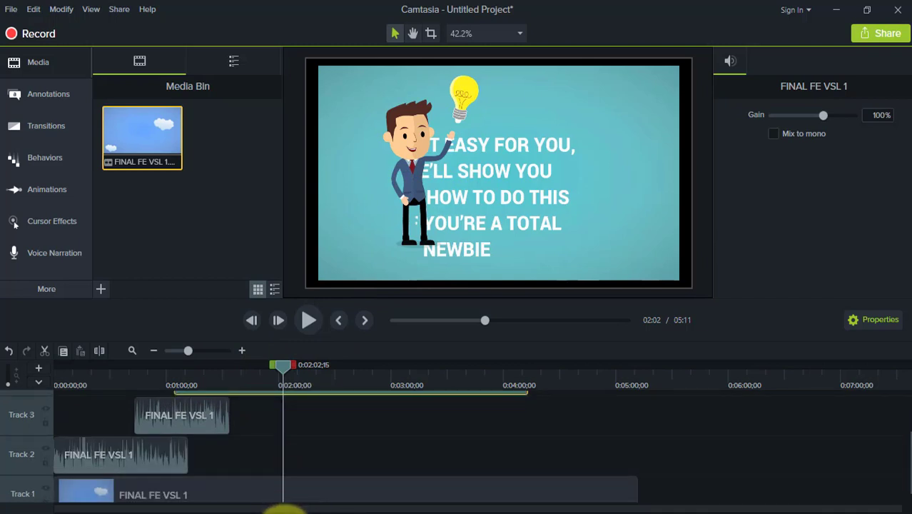
pyautogui.scroll(1, 296, 451)
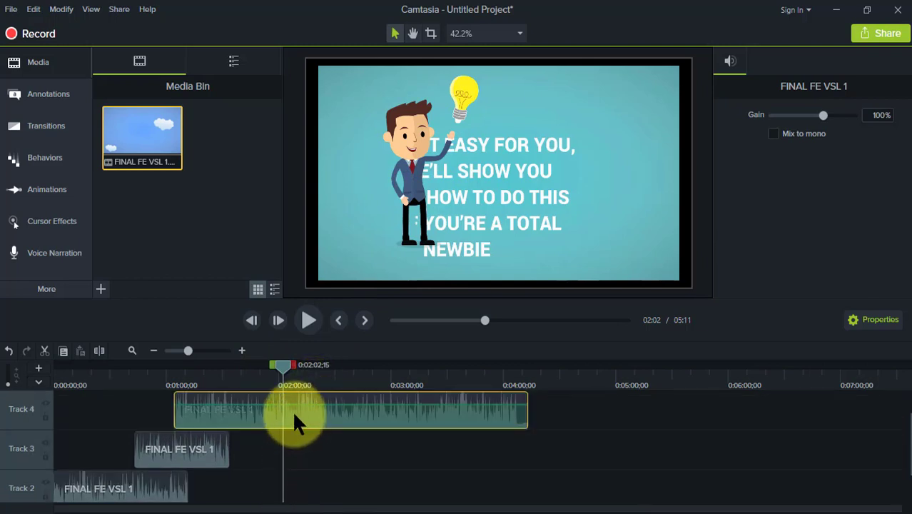
pyautogui.press('Delete')
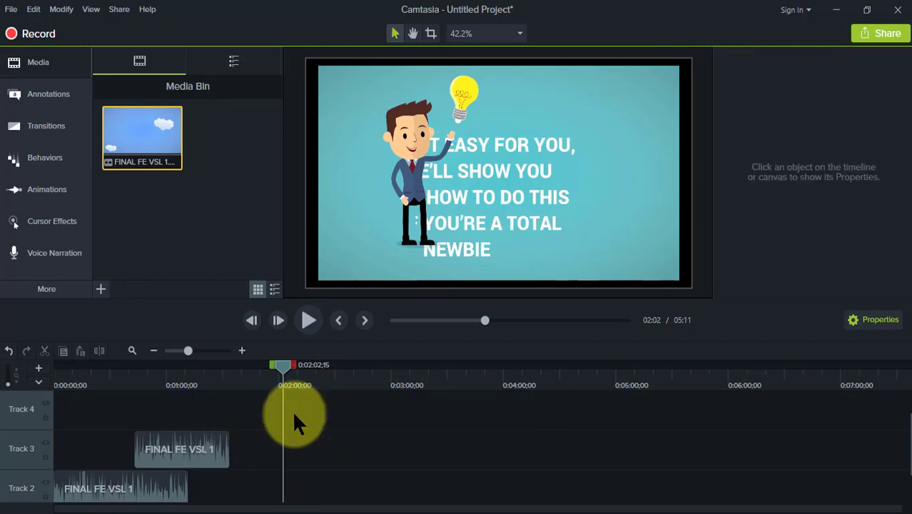
# Split the Track 1 video clip at 0:02:02;15
pyautogui.scroll(-1, 295, 436)
pyautogui.scroll(-1, 297, 439)
pyautogui.click(296, 471)
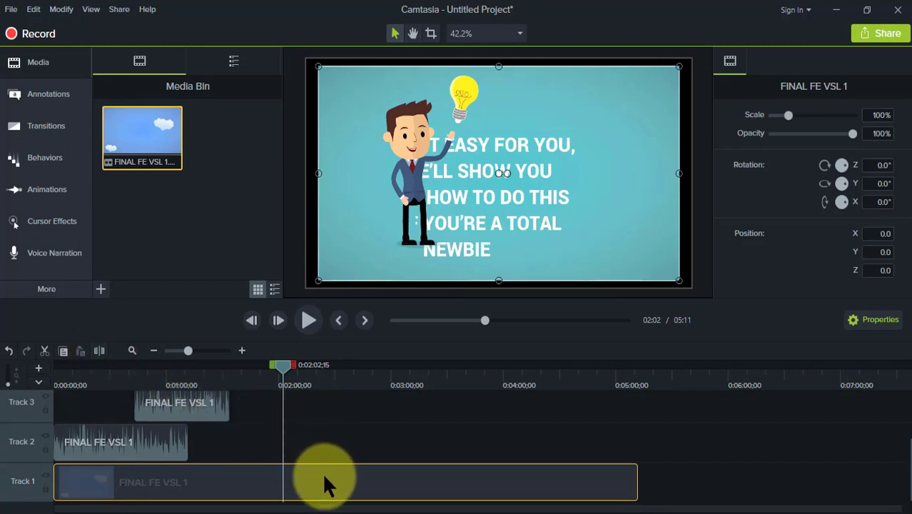
pyautogui.click(100, 351)
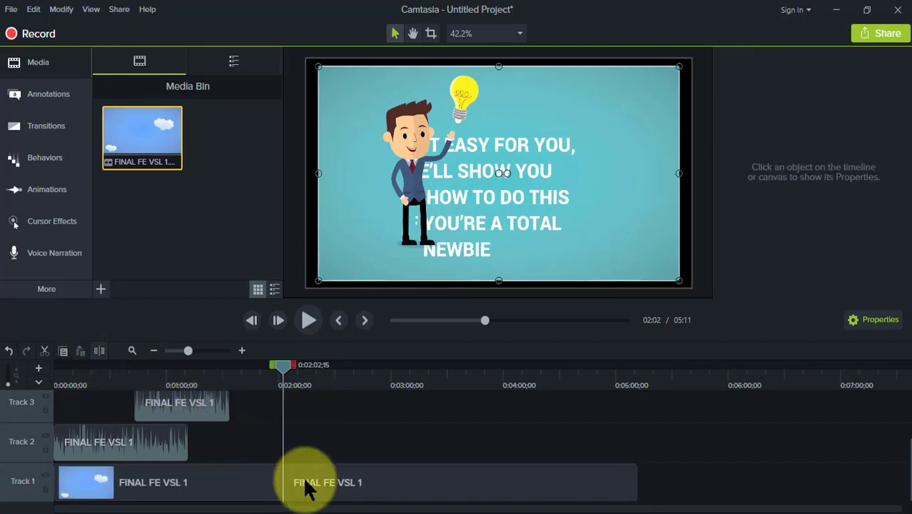
# Move the second video segment up to Track 5 and on to Track 6, scrubbing the playhead to 0:01:47;15 and 0:01:23;16
pyautogui.moveTo(324, 476); pyautogui.dragTo(194, 403)
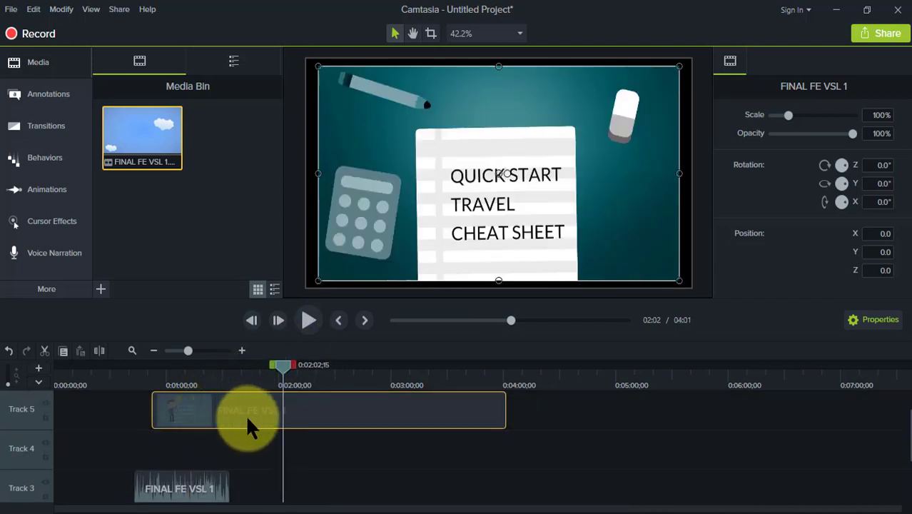
pyautogui.moveTo(282, 366); pyautogui.dragTo(267, 414)
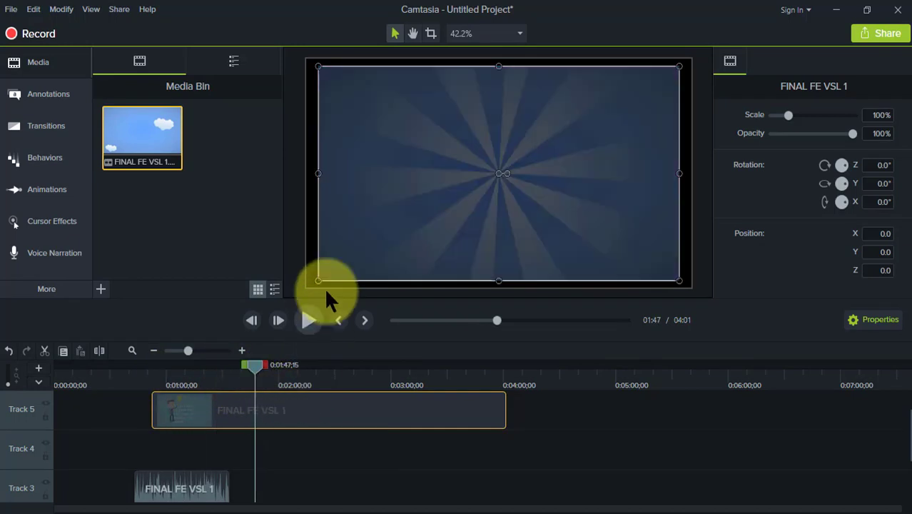
pyautogui.moveTo(310, 411); pyautogui.dragTo(424, 397)
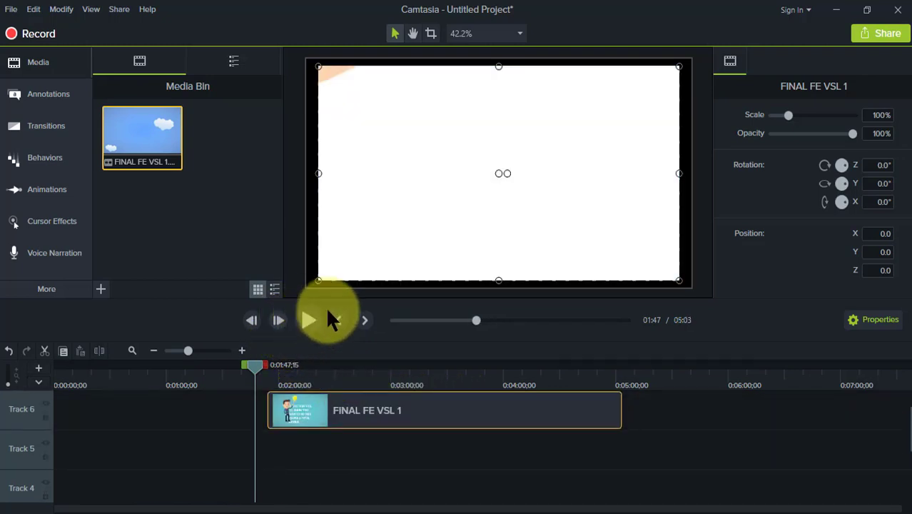
pyautogui.click(209, 371)
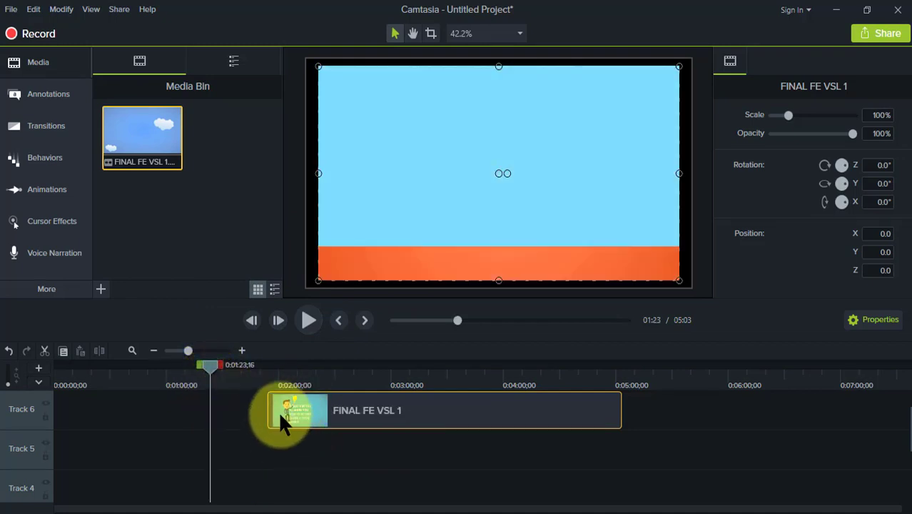
# Check the remaining Track 1 video segment, and move the Track 6 video segment down to Track 4, starting at 0:01:33;26
pyautogui.scroll(-2, 281, 453)
pyautogui.scroll(-1, 296, 429)
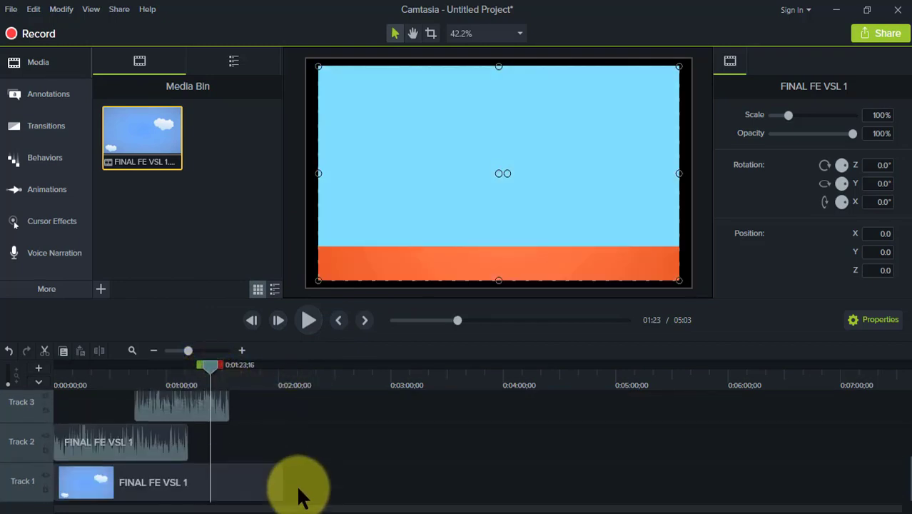
pyautogui.click(213, 484)
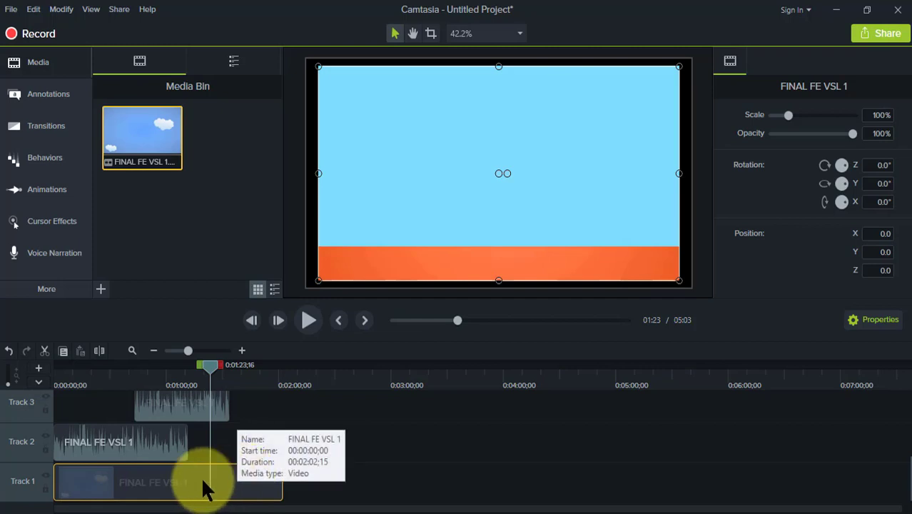
pyautogui.scroll(3, 236, 474)
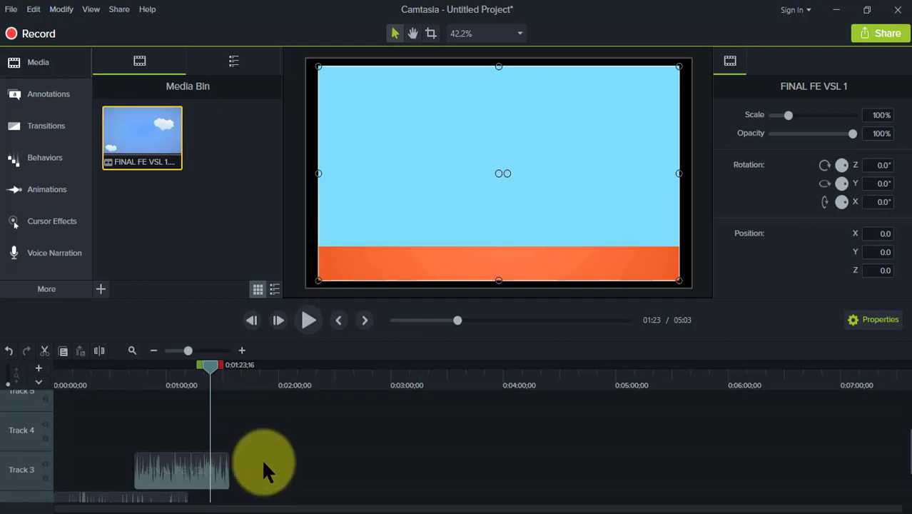
pyautogui.moveTo(290, 421); pyautogui.dragTo(217, 422)
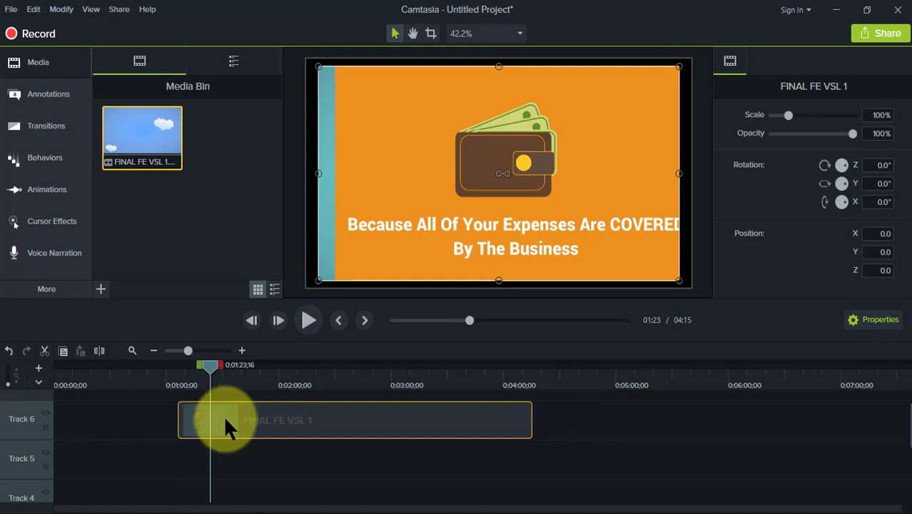
pyautogui.moveTo(223, 418); pyautogui.dragTo(279, 457)
pyautogui.scroll(-1, 281, 457)
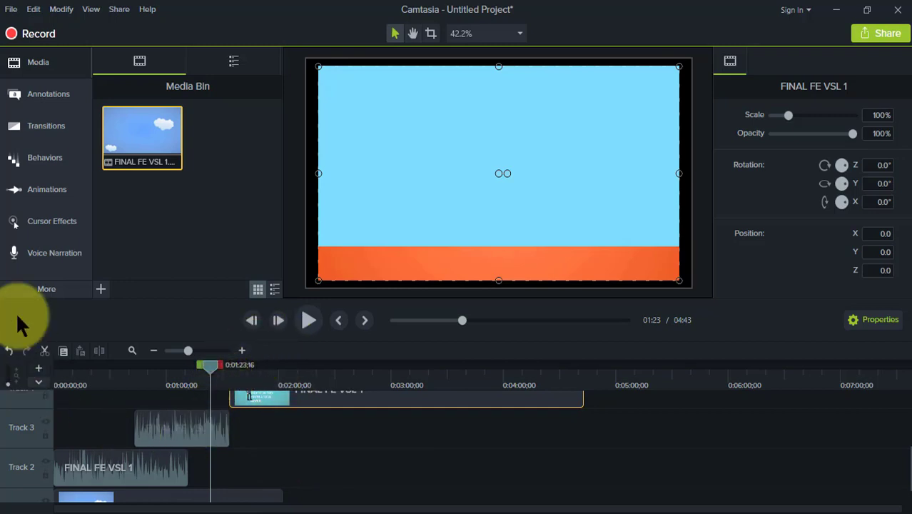
pyautogui.scroll(2, 214, 455)
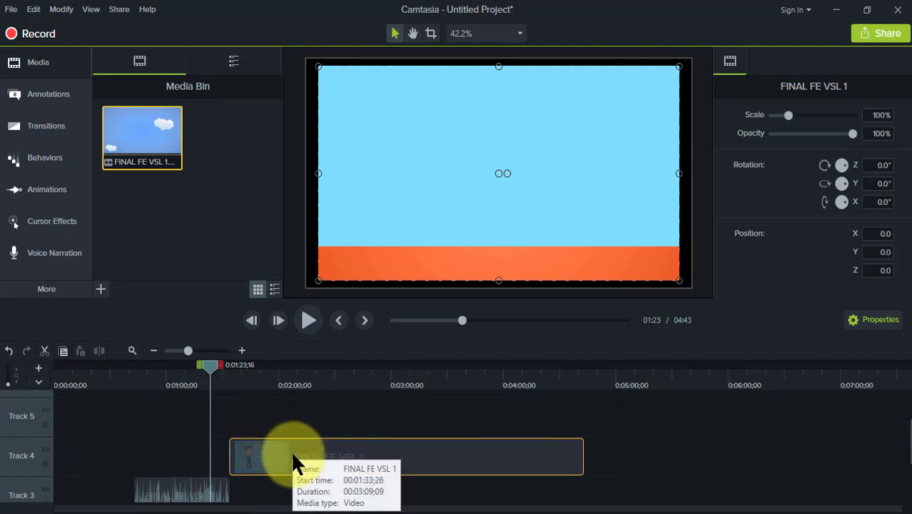
# Move the playhead to 0:02:01;11 and add a clip speed effect to the Track 4 video clip
pyautogui.moveTo(208, 363); pyautogui.dragTo(281, 414)
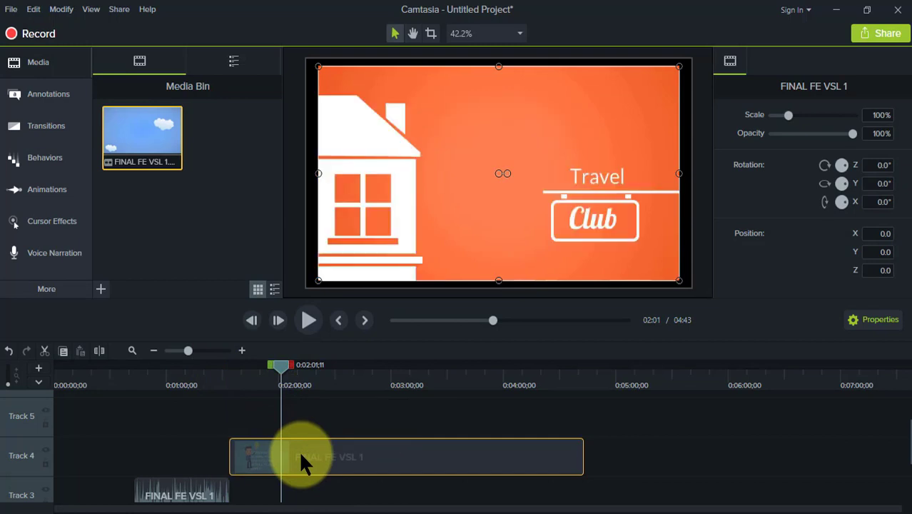
pyautogui.rightClick(300, 460)
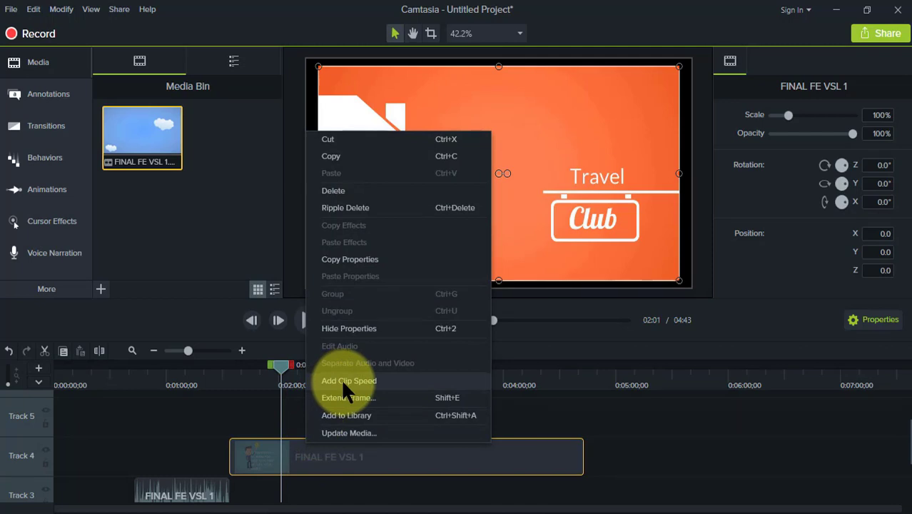
pyautogui.click(341, 381)
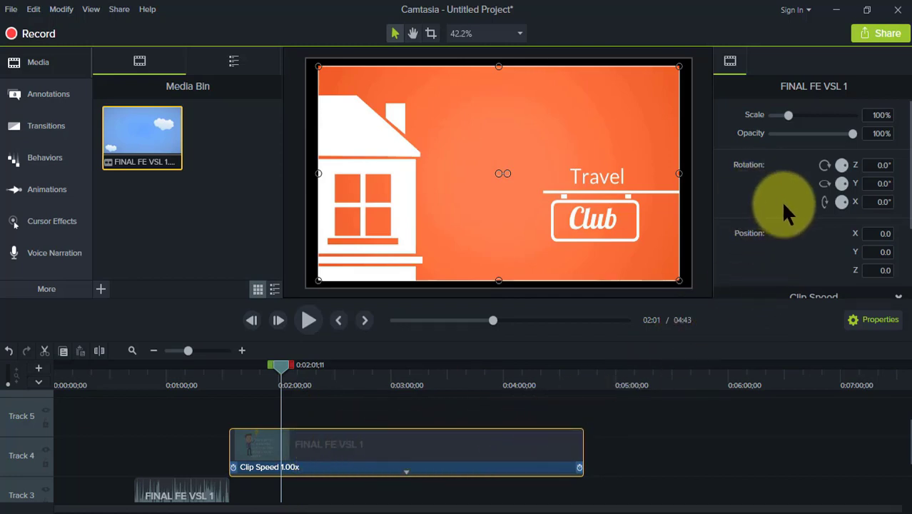
# Set the Track 4 clip's duration to 0 minutes and 15 seconds, and move the playhead to its end at 0:01:50;09
pyautogui.scroll(-3, 781, 202)
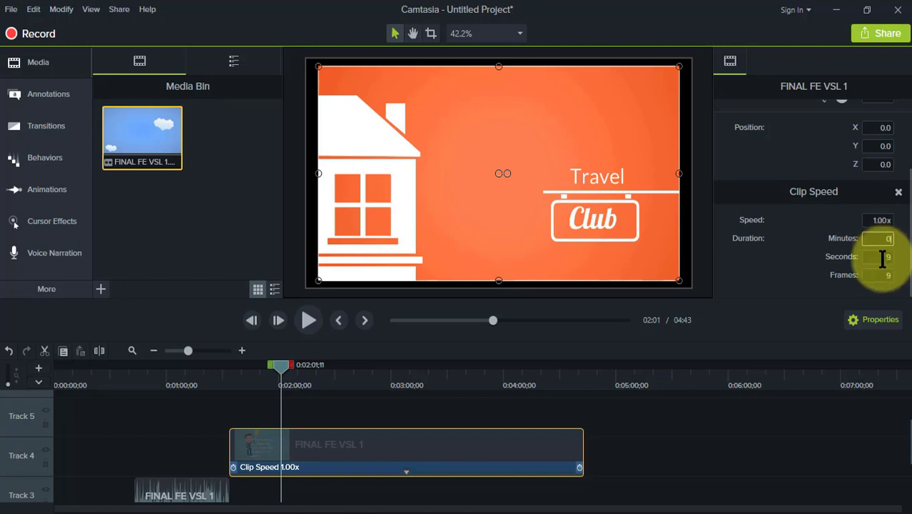
pyautogui.press('Tab')
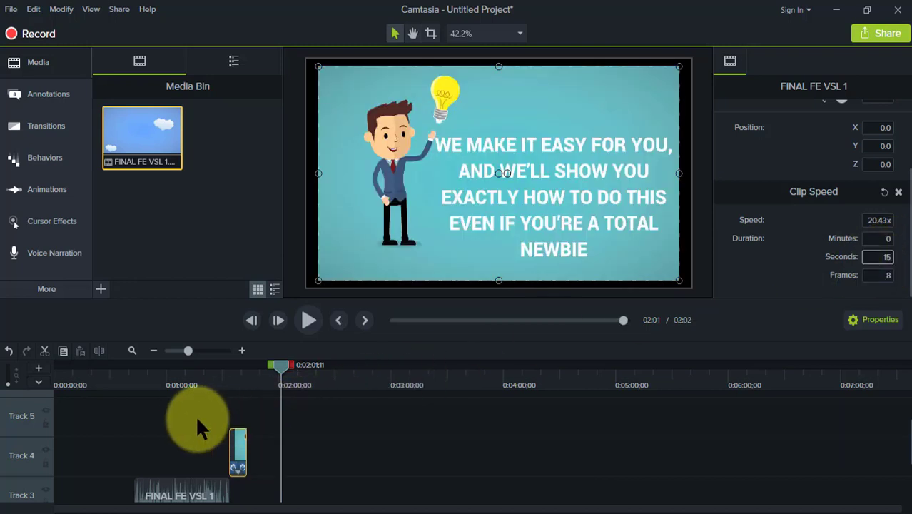
pyautogui.click(235, 442)
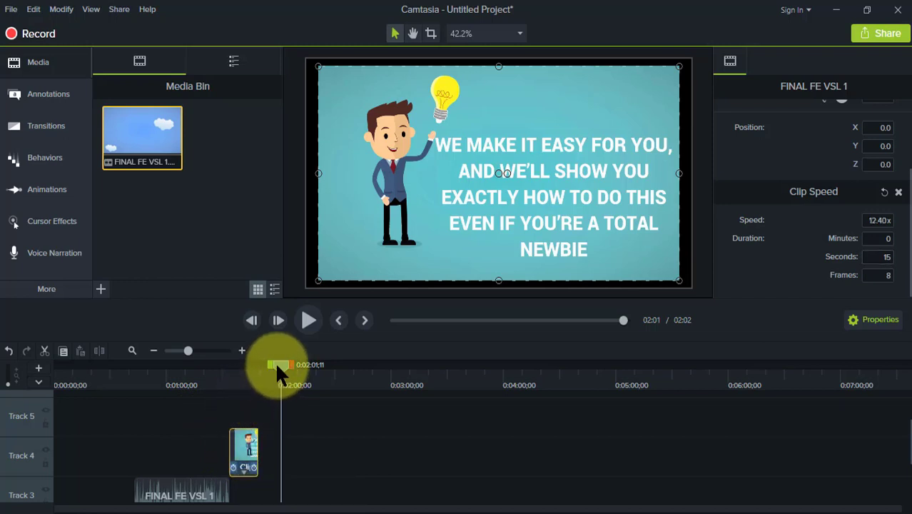
pyautogui.moveTo(274, 361); pyautogui.dragTo(259, 380)
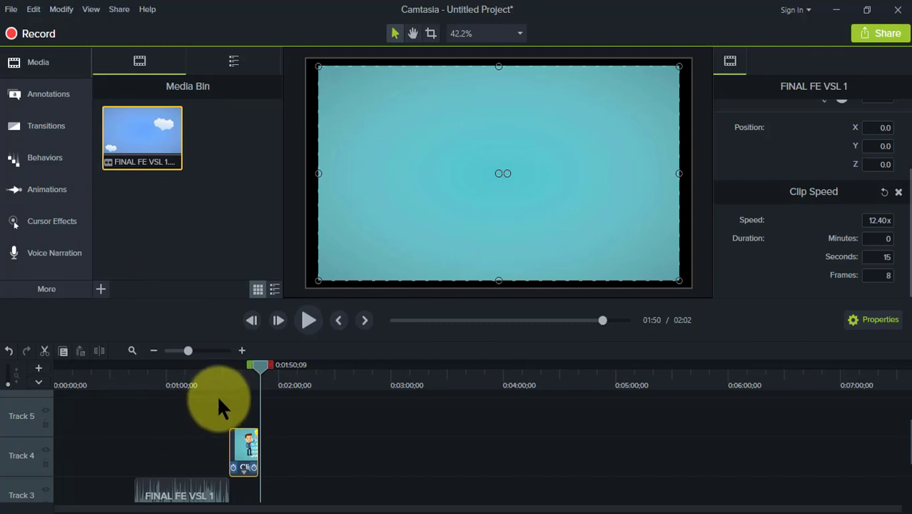
# Undo the duration changes on the Track 4 clip
pyautogui.hotkey('ctrl', 'z')
pyautogui.hotkey('ctrl', 'z')
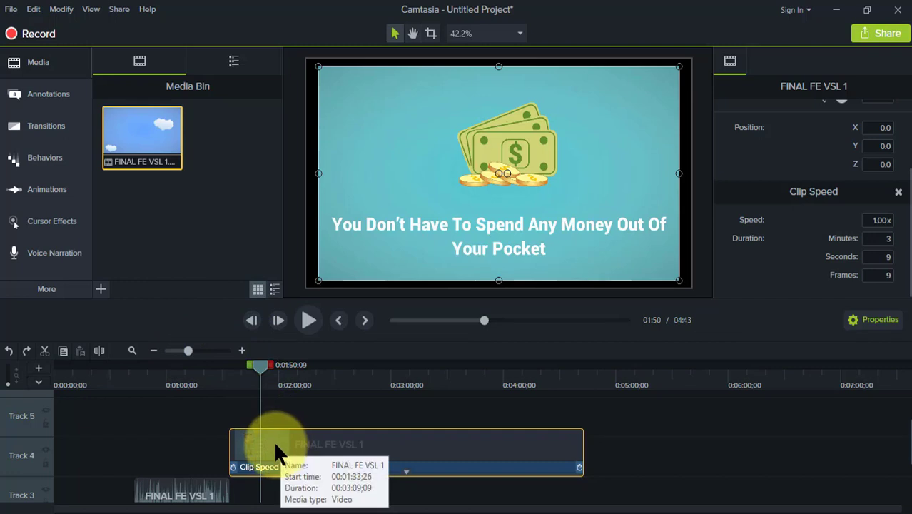
pyautogui.scroll(-2, 273, 441)
pyautogui.scroll(2, 274, 441)
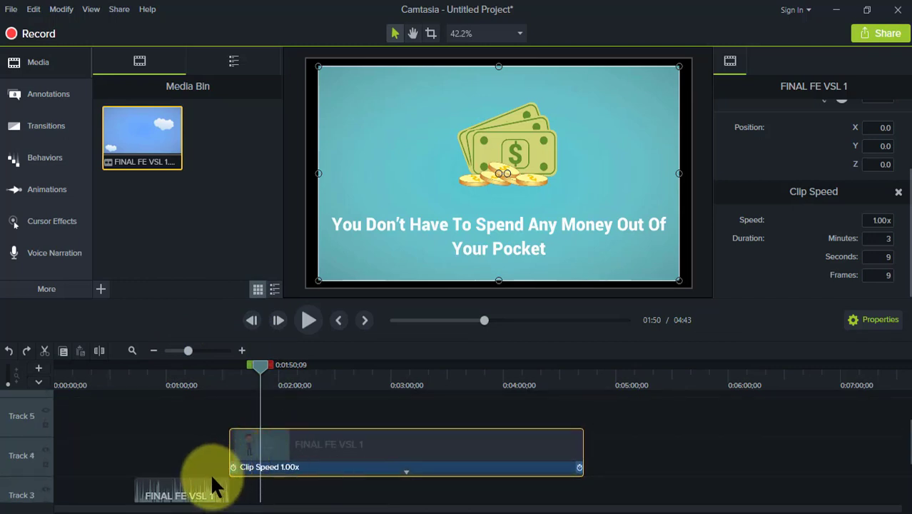
# Place the playhead at 0:00:58;27 and set the gain of the Track 3 audio clip to 98%
pyautogui.scroll(-2, 205, 478)
pyautogui.click(163, 361)
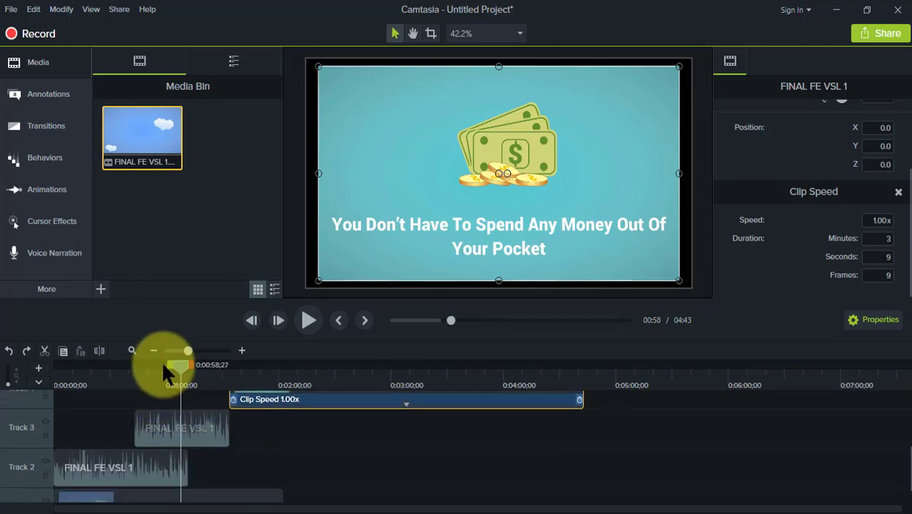
pyautogui.click(178, 433)
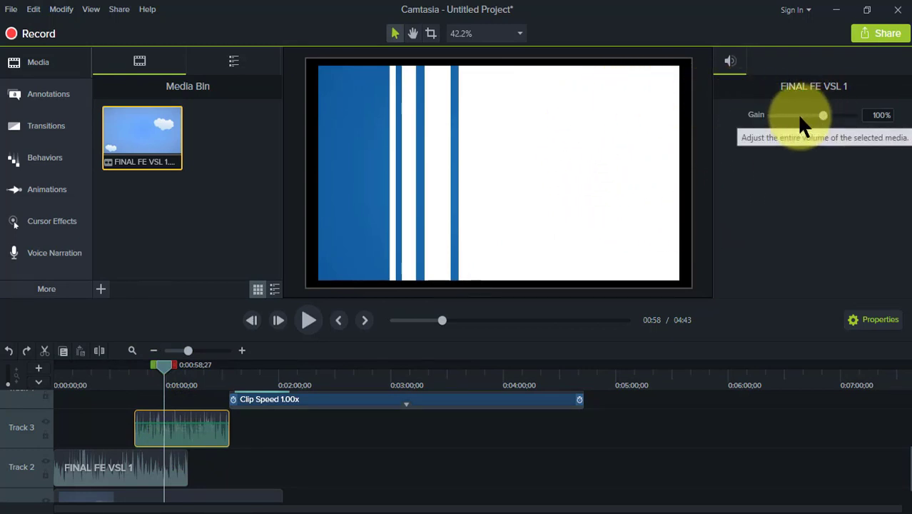
pyautogui.moveTo(804, 120)
pyautogui.mouseDown()
pyautogui.moveTo(784, 124)
pyautogui.moveTo(807, 113)
pyautogui.moveTo(821, 118)
pyautogui.mouseUp()
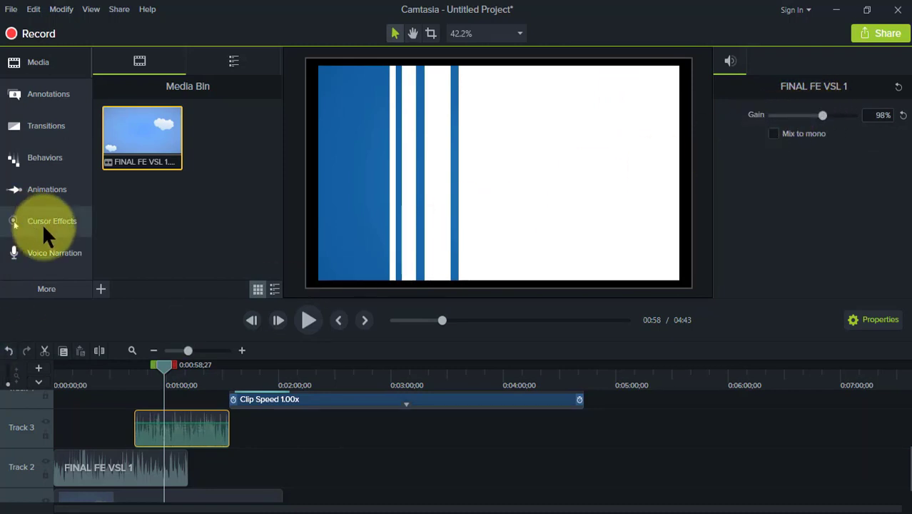
# Add the Noise Removal audio effect to the selected Track 3 audio clip
pyautogui.click(48, 289)
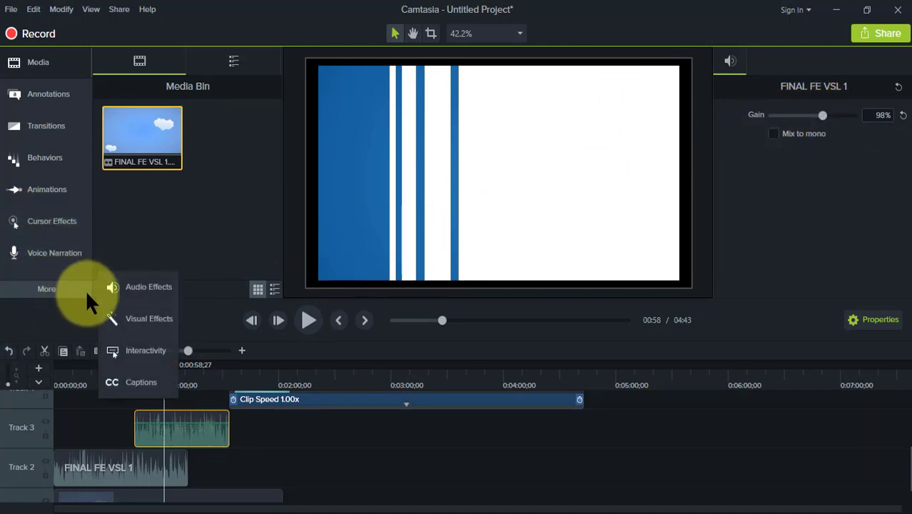
pyautogui.click(156, 286)
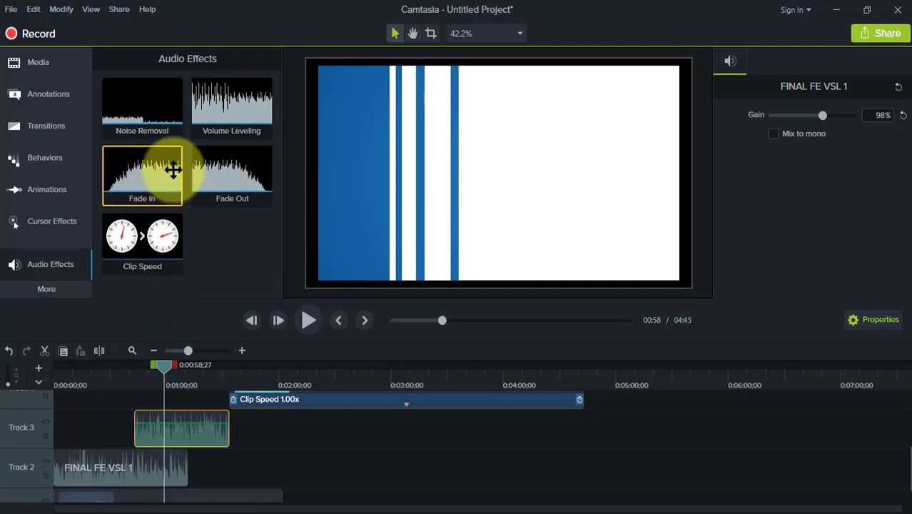
pyautogui.rightClick(145, 127)
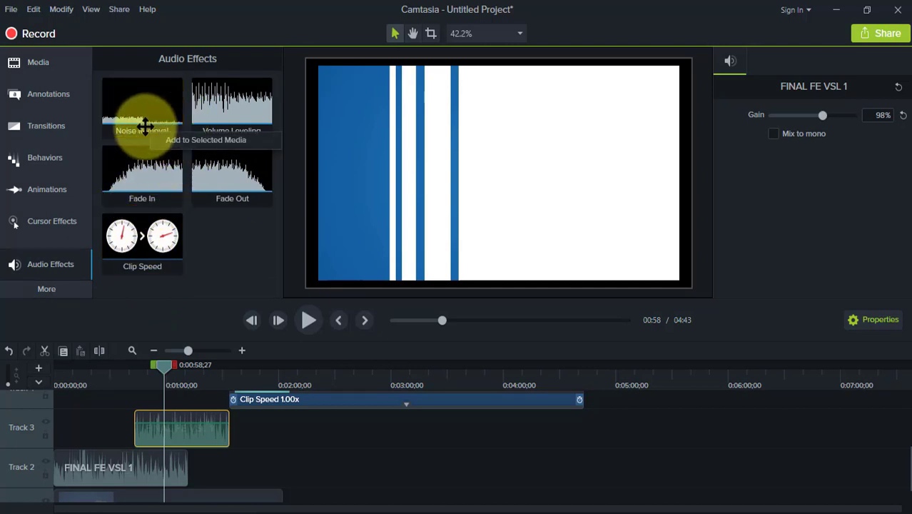
pyautogui.click(181, 141)
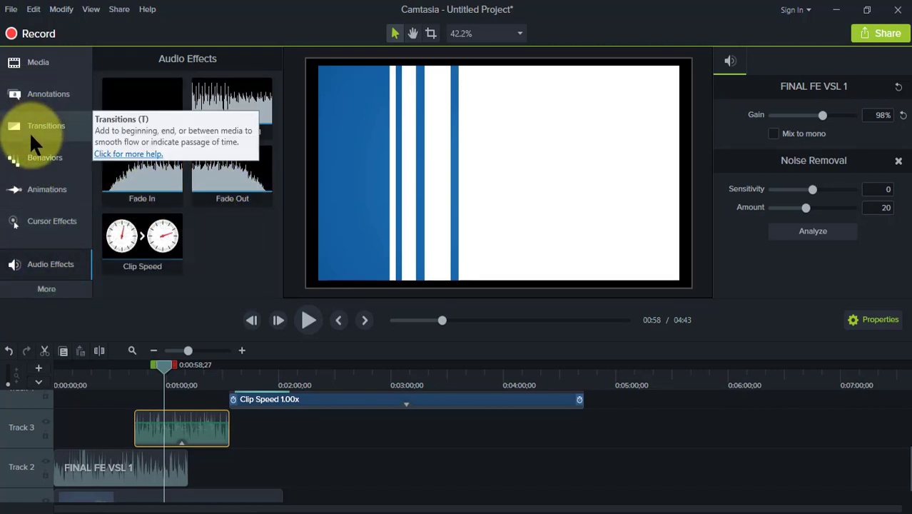
# Add the white Basic text rectangle callout at the playhead and extend its duration on Track 4
pyautogui.click(32, 93)
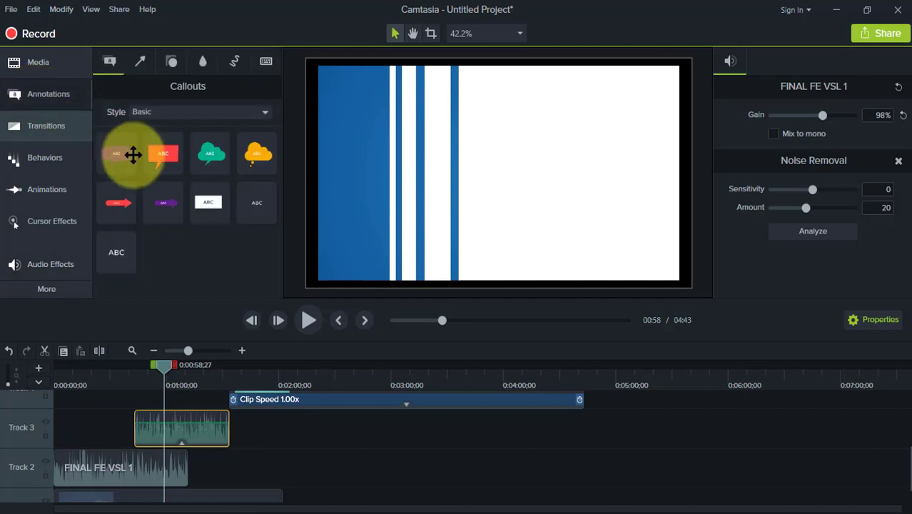
pyautogui.moveTo(173, 153); pyautogui.dragTo(214, 204)
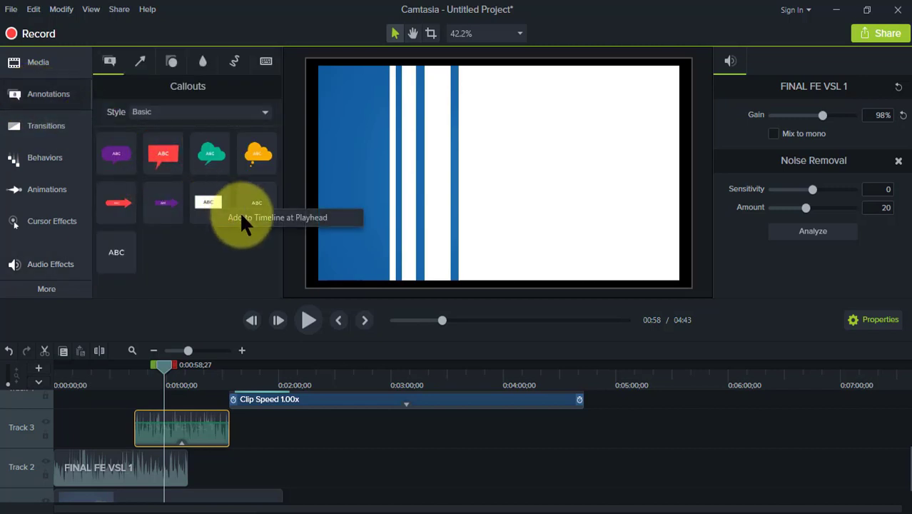
pyautogui.click(241, 215)
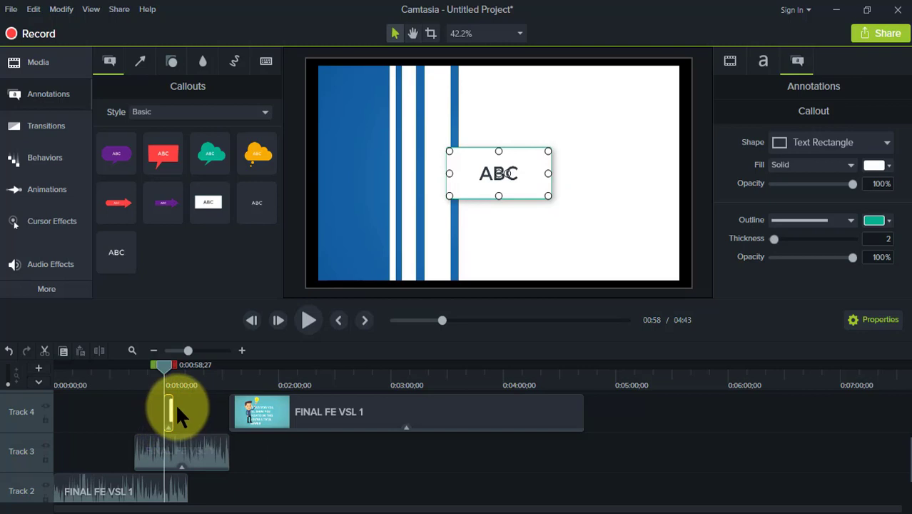
pyautogui.moveTo(173, 408); pyautogui.dragTo(205, 408)
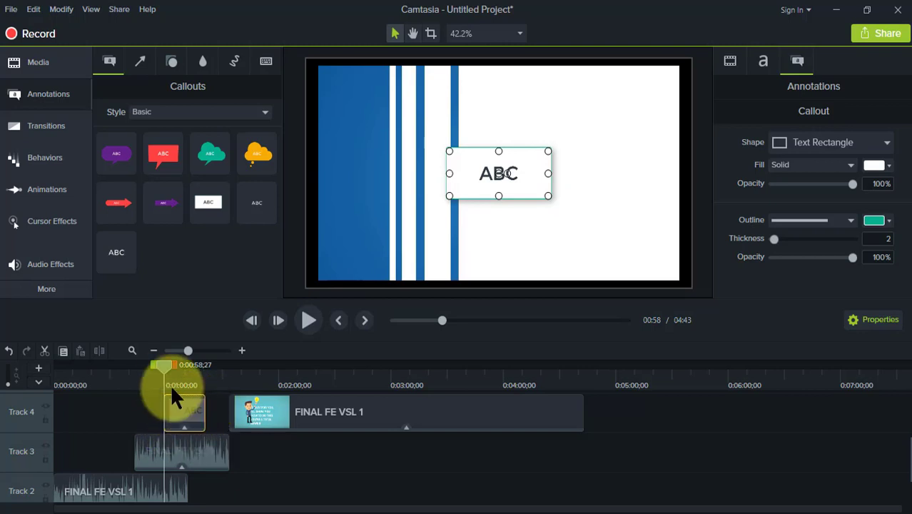
# Move the playhead to 0:01:08;27 within the callout and replace the callout's text with 554545454
pyautogui.moveTo(161, 365); pyautogui.dragTo(180, 362)
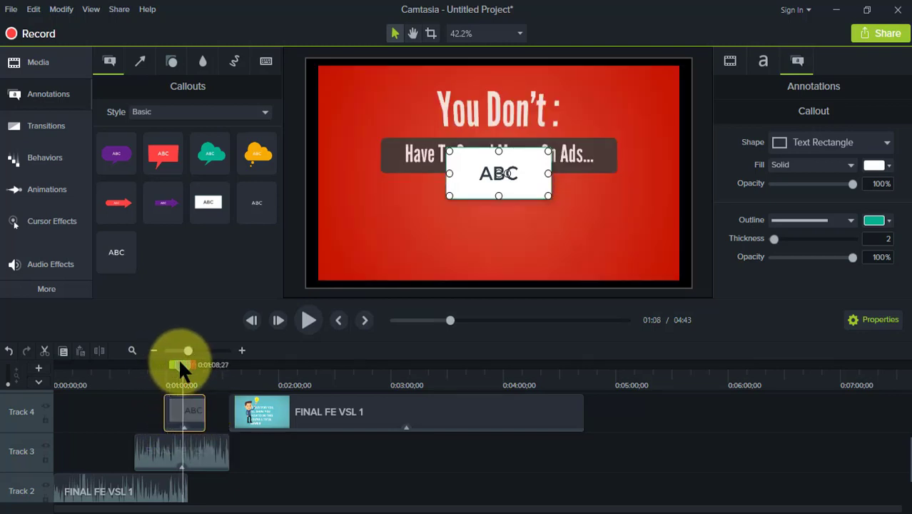
pyautogui.click(499, 175)
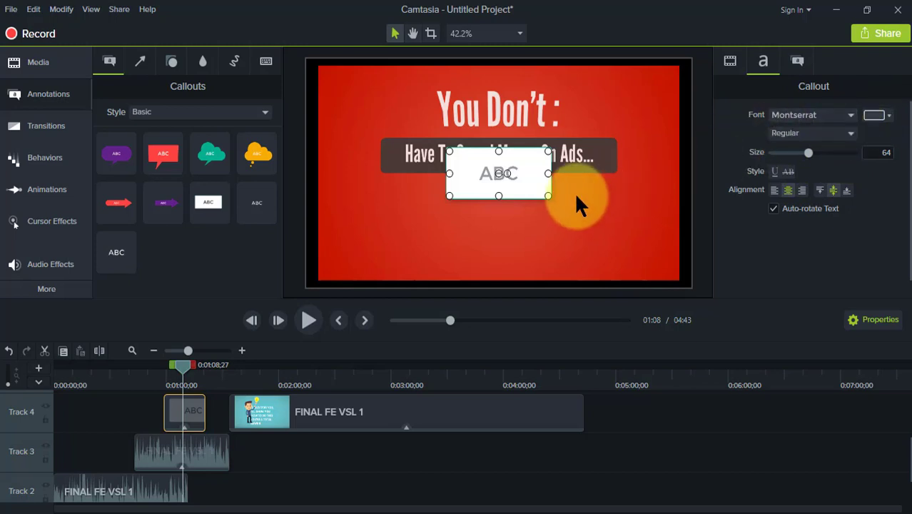
pyautogui.write('554545454')
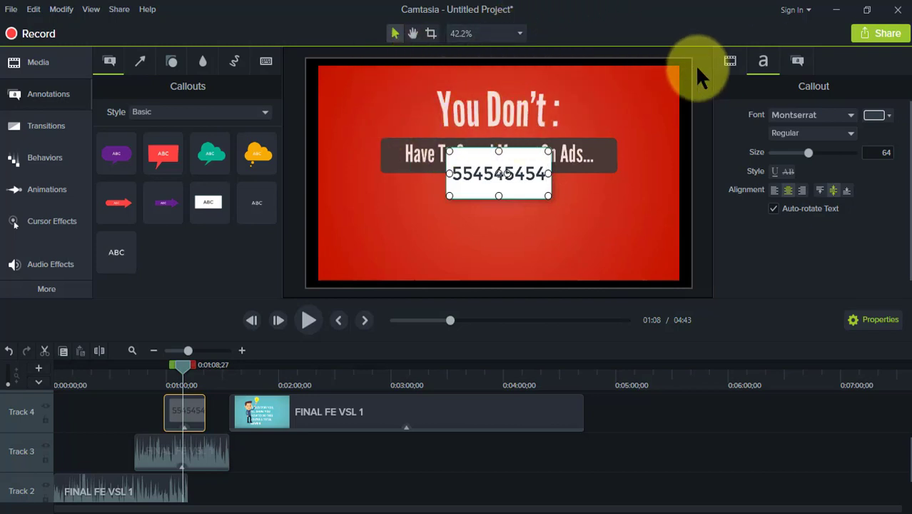
# Look over the callout's visual and text properties, and change its solid fill colour to grey
pyautogui.click(728, 60)
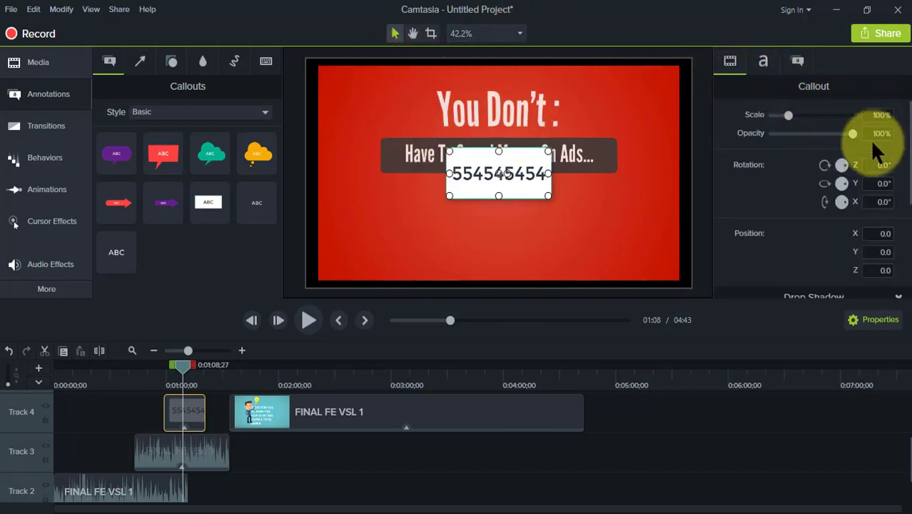
pyautogui.scroll(-2, 873, 145)
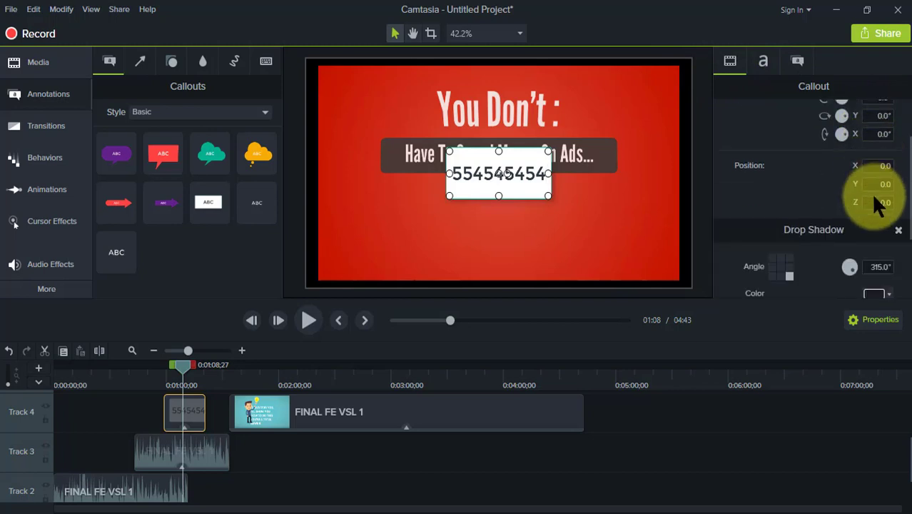
pyautogui.scroll(2, 877, 204)
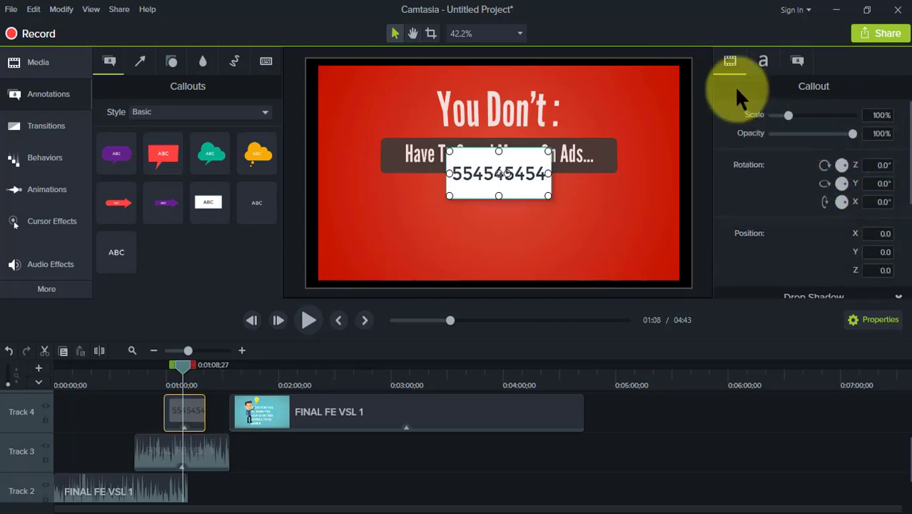
pyautogui.click(763, 60)
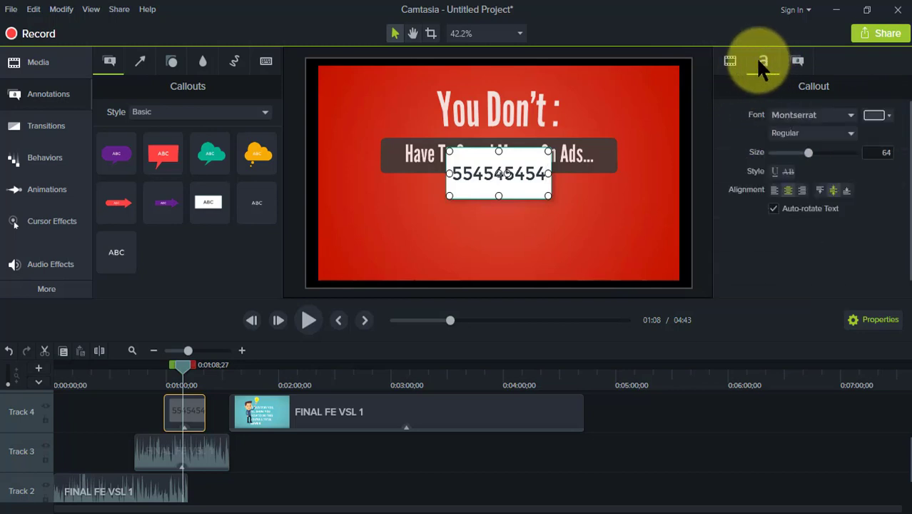
pyautogui.click(795, 60)
pyautogui.click(878, 166)
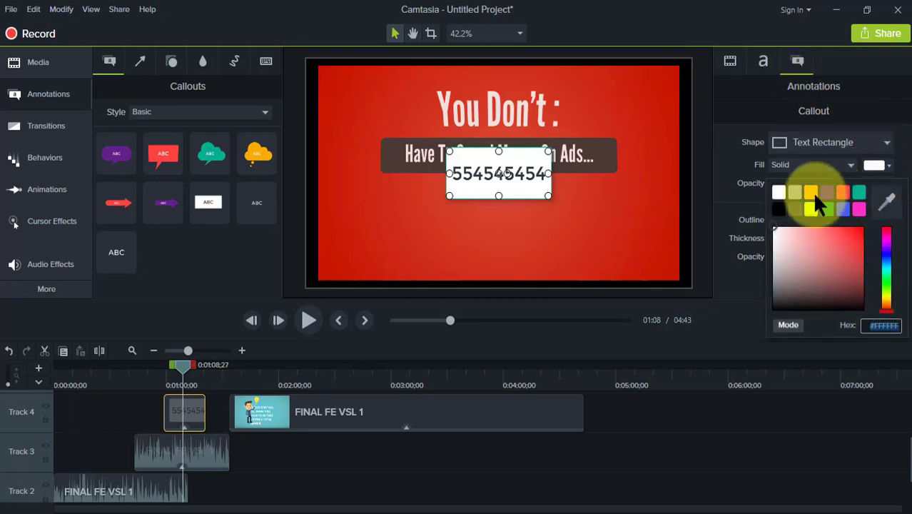
pyautogui.click(793, 192)
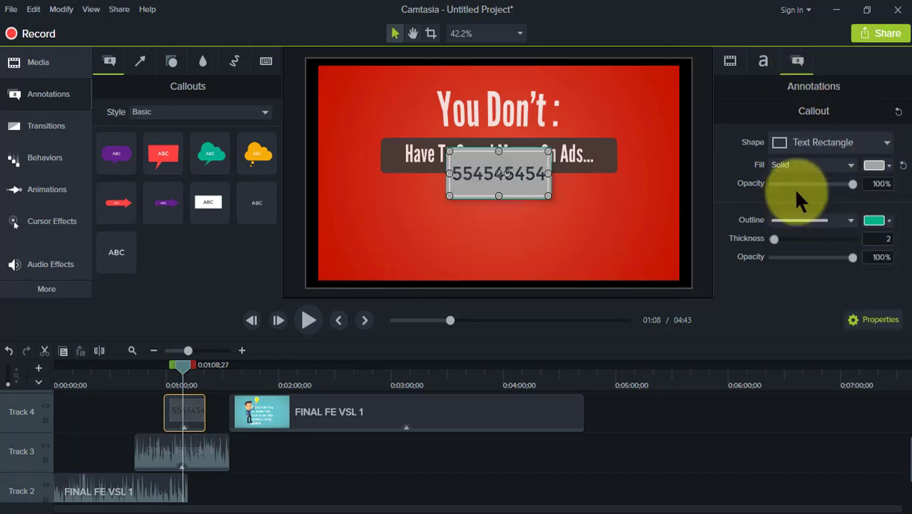
# Enlarge the callout on the canvas and shift it slightly down and to the right
pyautogui.doubleClick(537, 161)
pyautogui.click(607, 190)
pyautogui.click(533, 173)
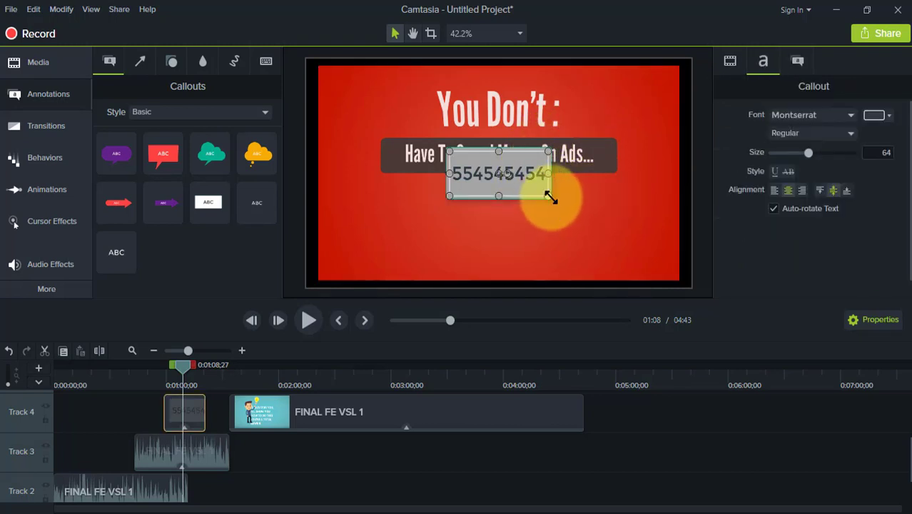
pyautogui.moveTo(550, 198); pyautogui.dragTo(626, 240)
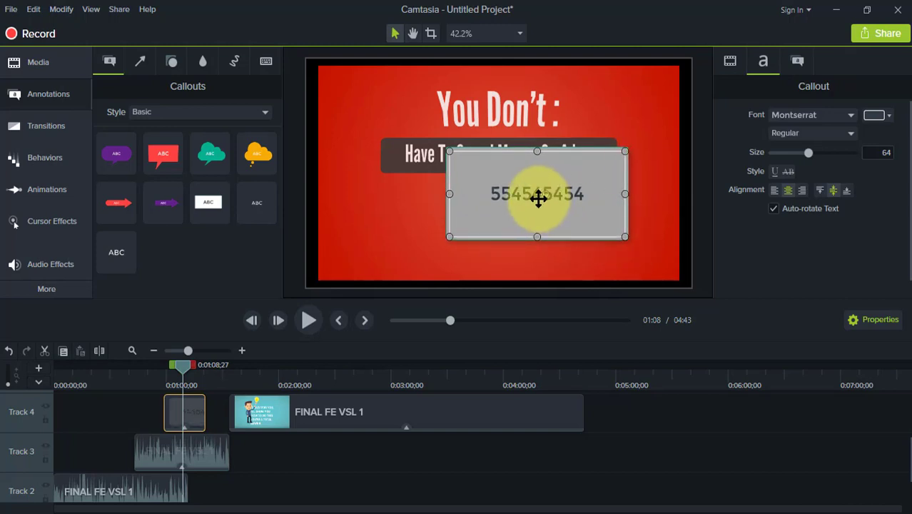
pyautogui.moveTo(540, 196)
pyautogui.mouseDown()
pyautogui.moveTo(472, 202)
pyautogui.moveTo(517, 216)
pyautogui.moveTo(431, 126)
pyautogui.moveTo(407, 126)
pyautogui.moveTo(567, 143)
pyautogui.moveTo(588, 173)
pyautogui.moveTo(554, 204)
pyautogui.mouseUp()
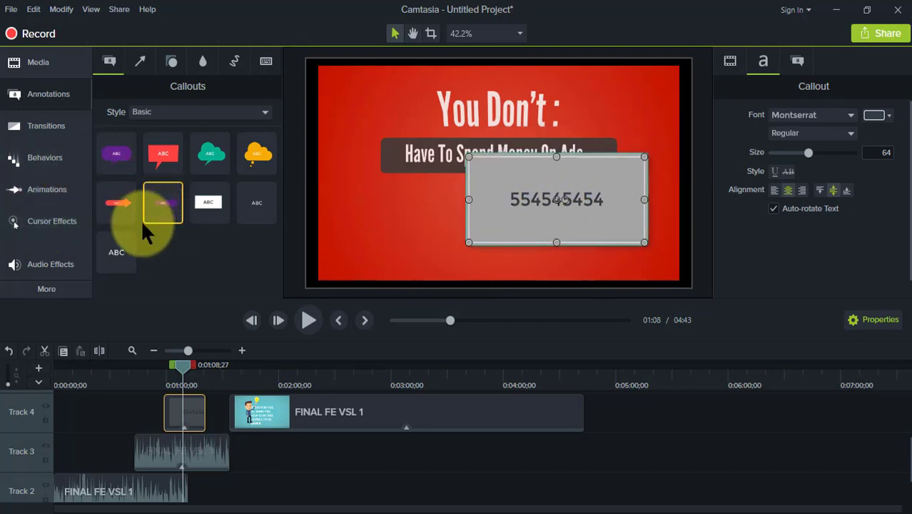
# Apply the Jump And Fall behavior to the callout and move the playhead to 0:00:57;25, just before it starts
pyautogui.click(43, 150)
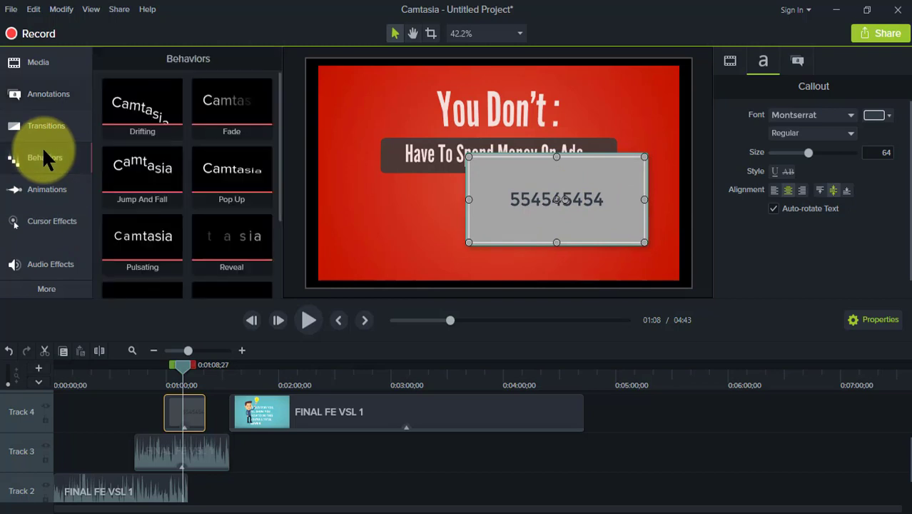
pyautogui.rightClick(152, 171)
pyautogui.click(164, 178)
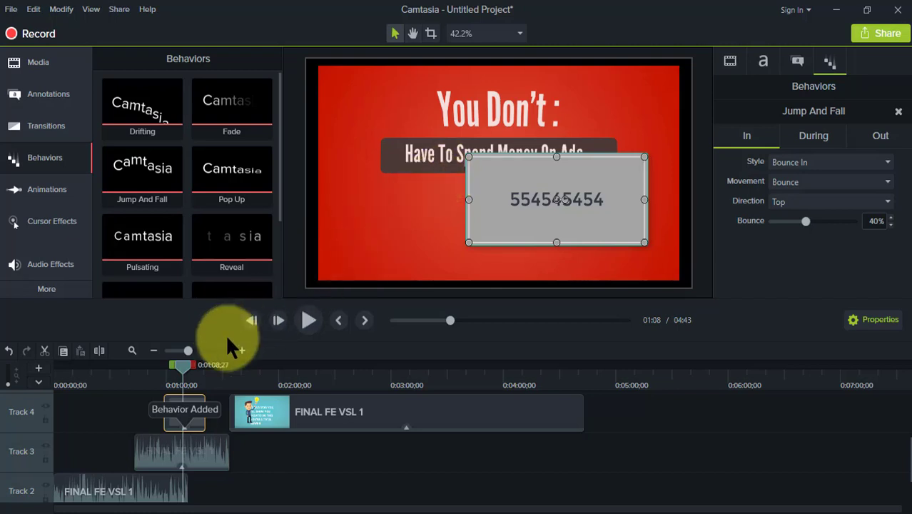
pyautogui.moveTo(178, 361); pyautogui.dragTo(162, 368)
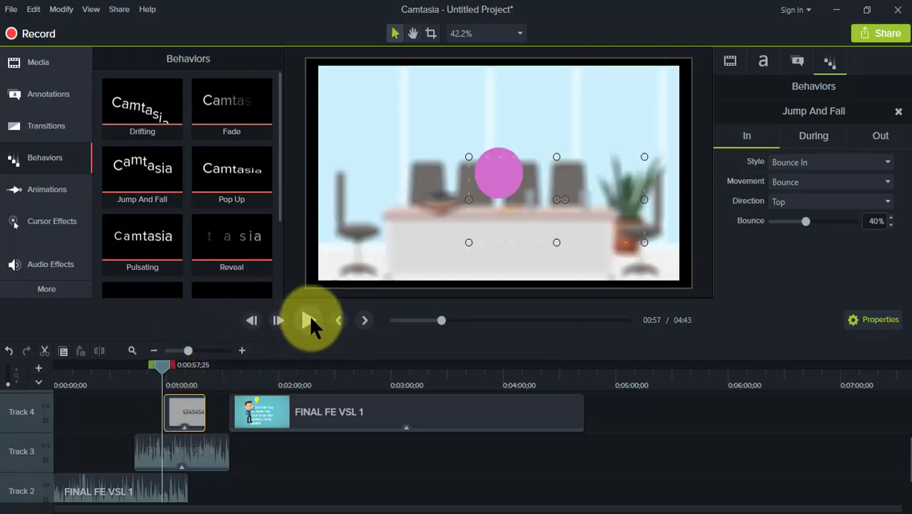
# Play the callout's Jump And Fall animation, pause at 0:01:02;26, and bring up the available transitions
pyautogui.click(311, 315)
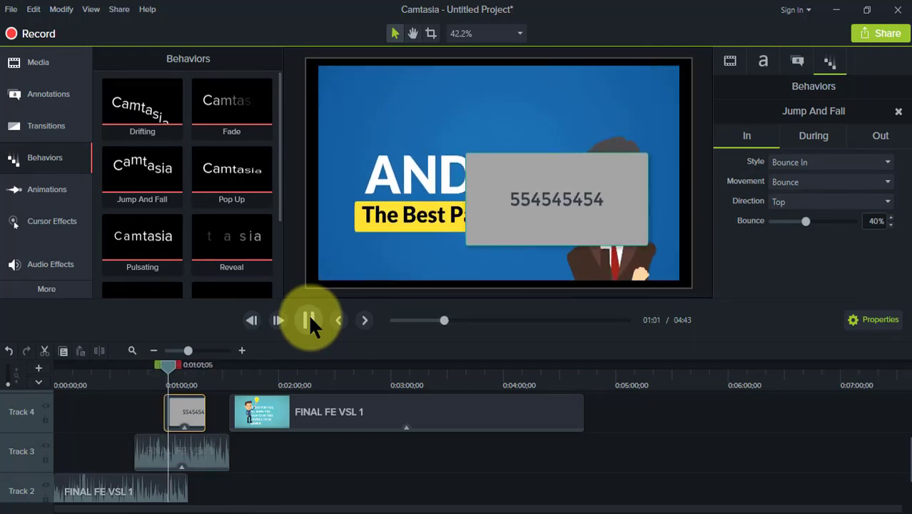
pyautogui.click(311, 319)
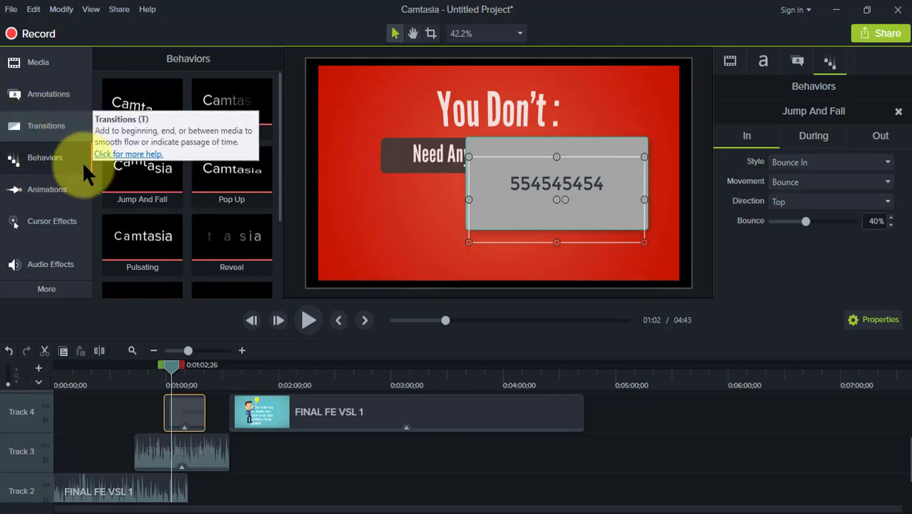
pyautogui.click(44, 125)
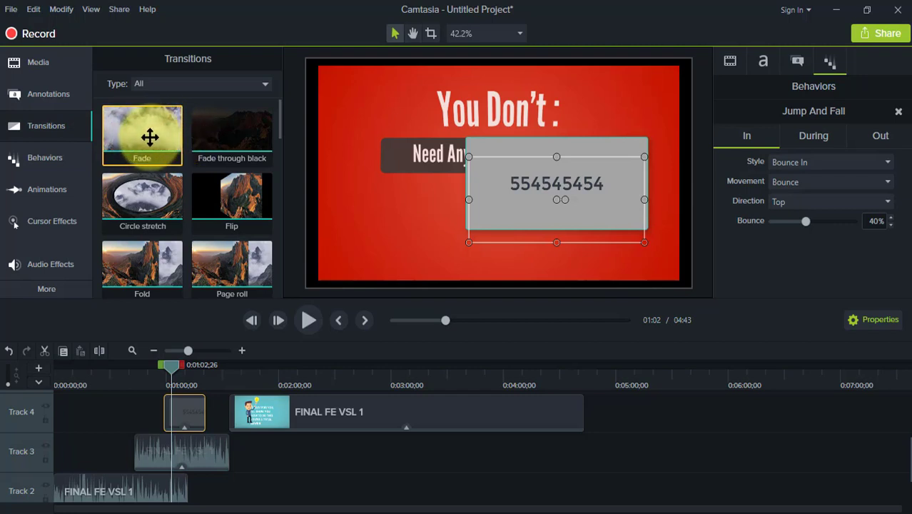
# Delete the audio clips on Track 2 and Track 3
pyautogui.scroll(-1, 182, 417)
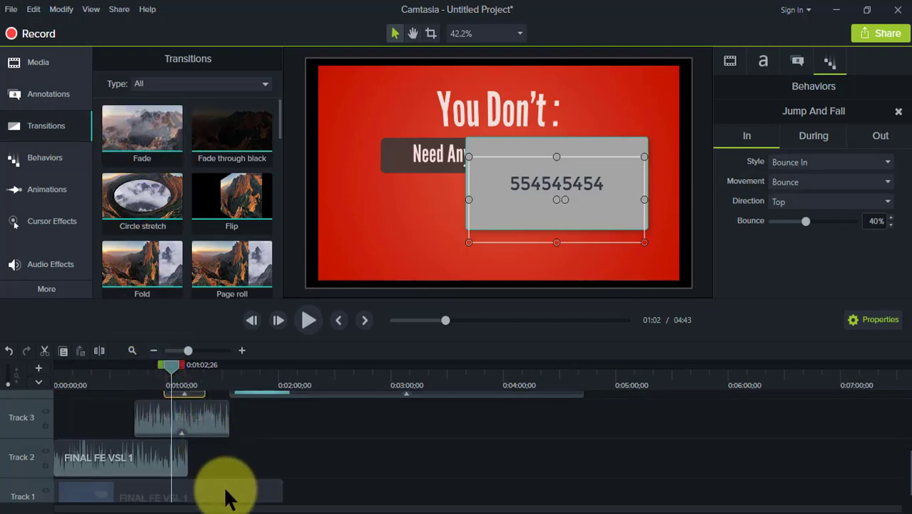
pyautogui.scroll(-1, 223, 488)
pyautogui.click(138, 436)
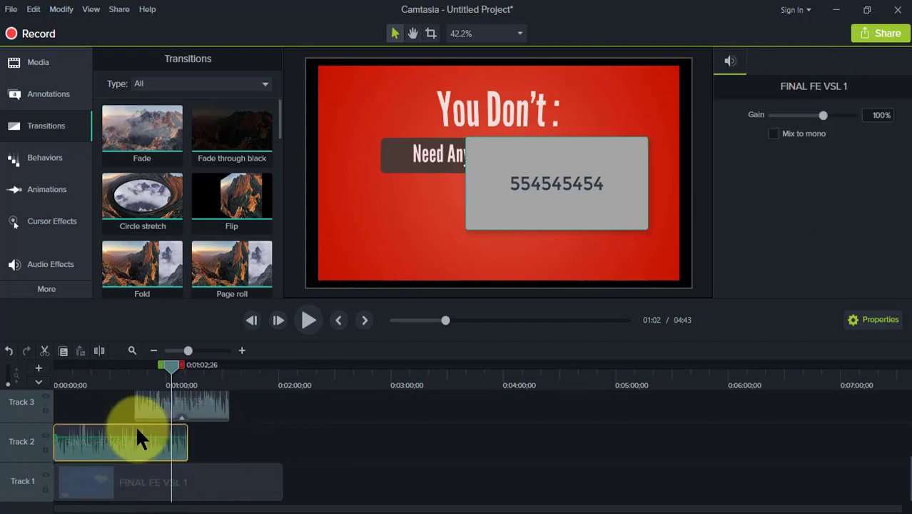
pyautogui.press('Delete')
pyautogui.scroll(1, 138, 430)
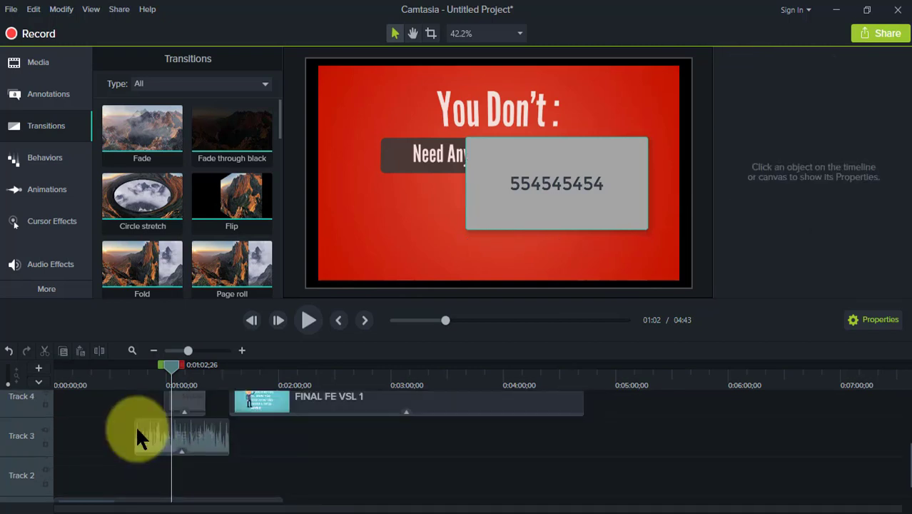
pyautogui.click(148, 443)
pyautogui.press('Delete')
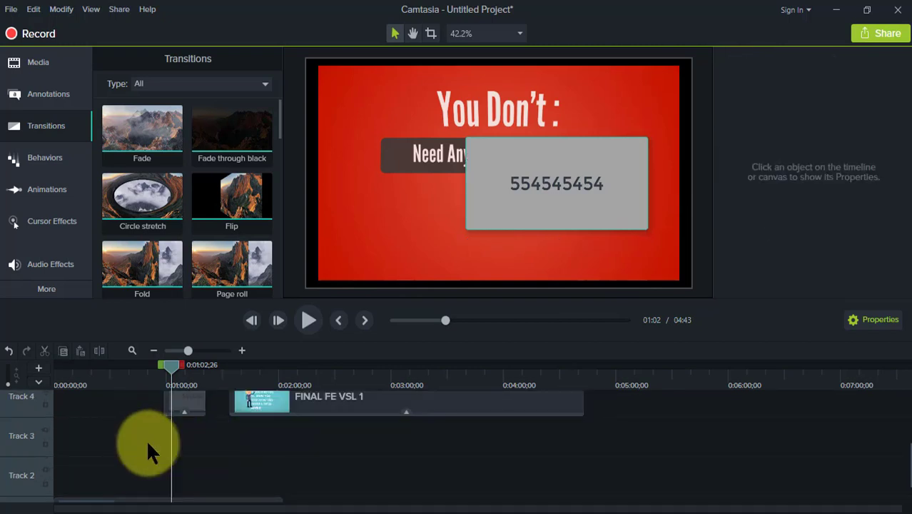
# Delete the grey callout from Track 4
pyautogui.scroll(1, 147, 438)
pyautogui.click(176, 427)
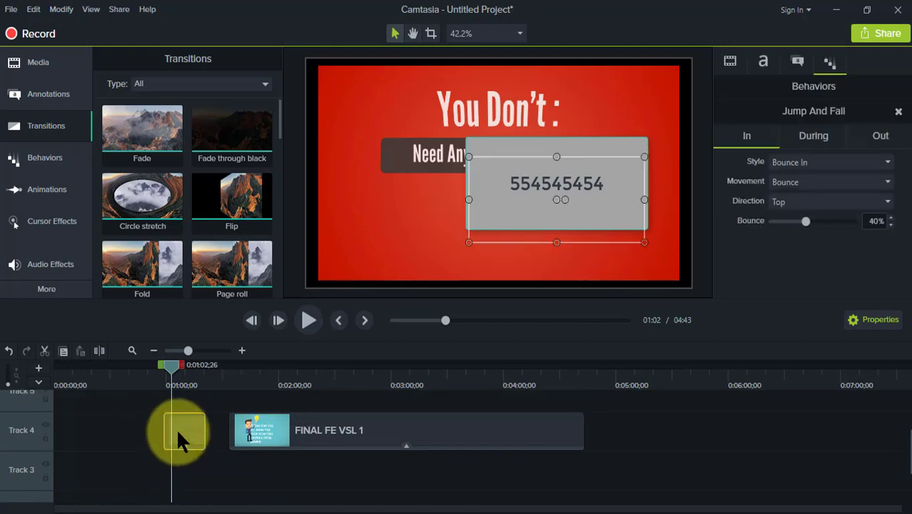
pyautogui.press('Delete')
# Move the FINAL FE VSL 1 clip from Track 4 to Track 1, directly after the clip already there
pyautogui.click(265, 430)
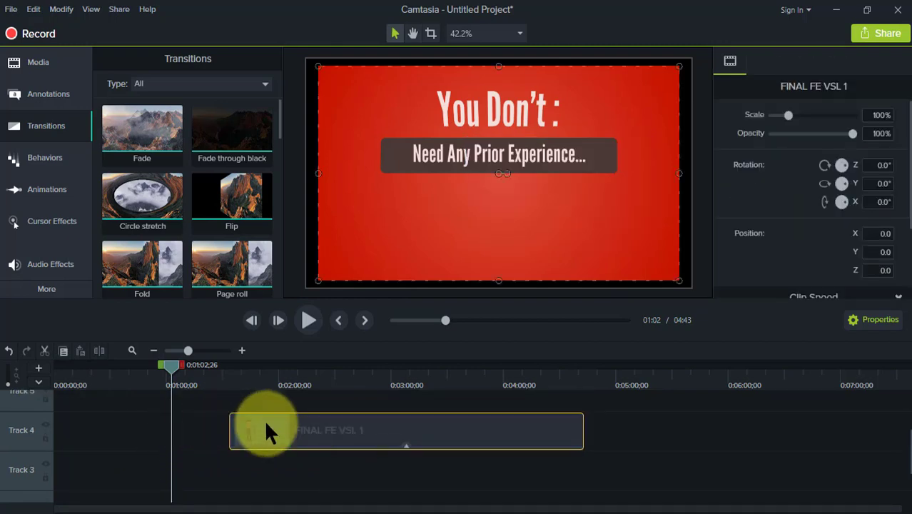
pyautogui.scroll(-1, 266, 424)
pyautogui.scroll(-1, 264, 419)
pyautogui.scroll(2, 264, 419)
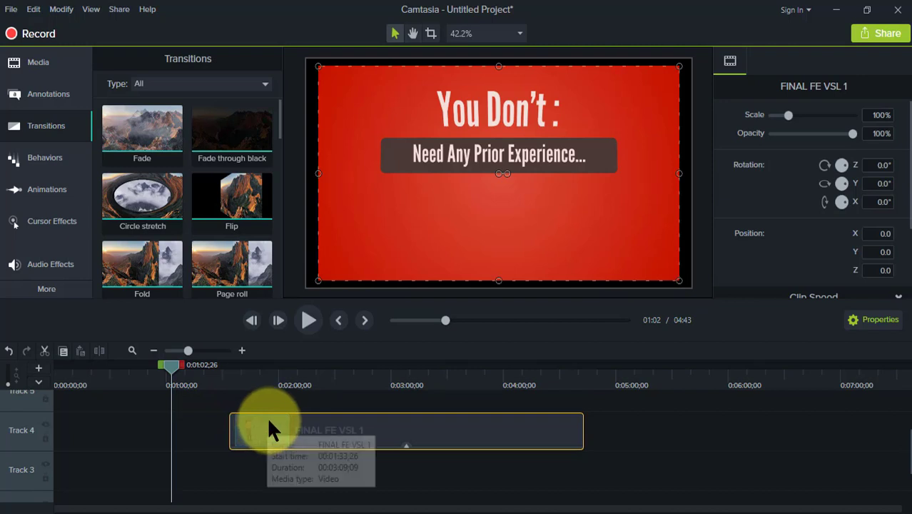
pyautogui.moveTo(303, 417); pyautogui.dragTo(214, 508)
# Apply the Fade transition to the start and end of the first clip on Track 1
pyautogui.click(223, 482)
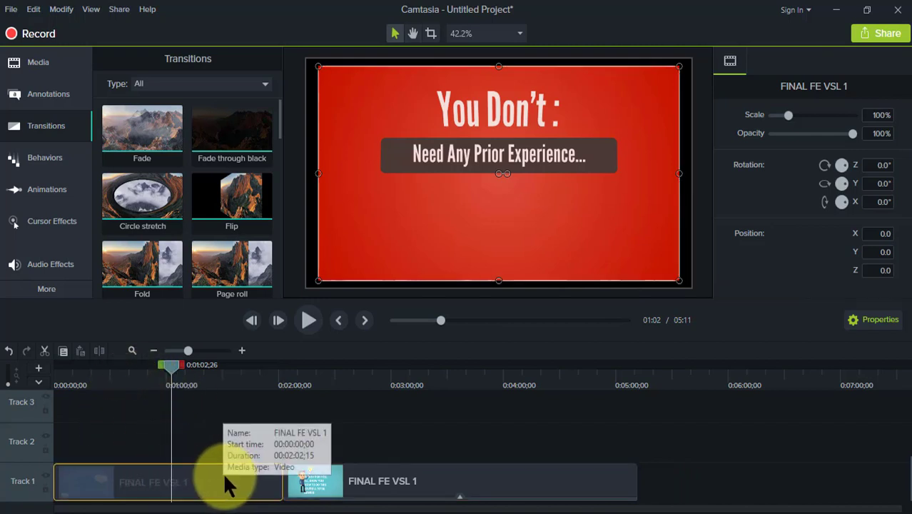
pyautogui.click(328, 479)
pyautogui.click(261, 480)
pyautogui.click(325, 477)
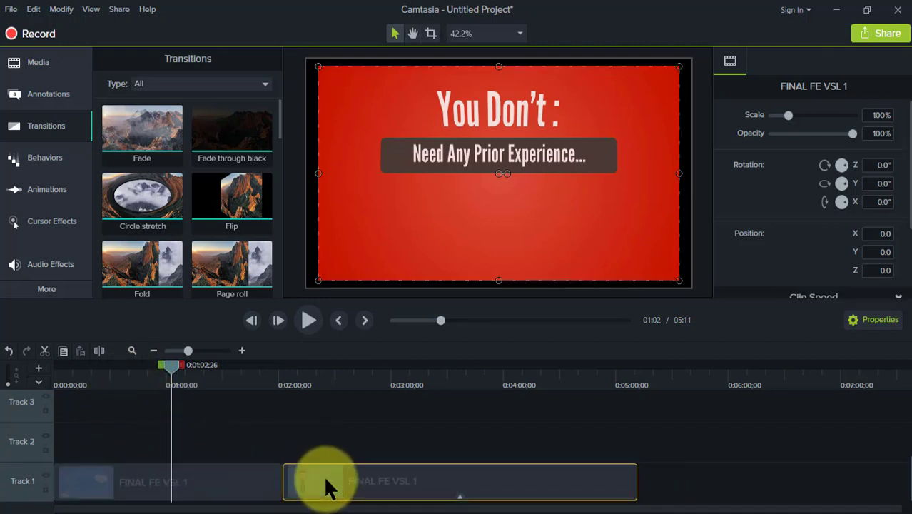
pyautogui.click(265, 477)
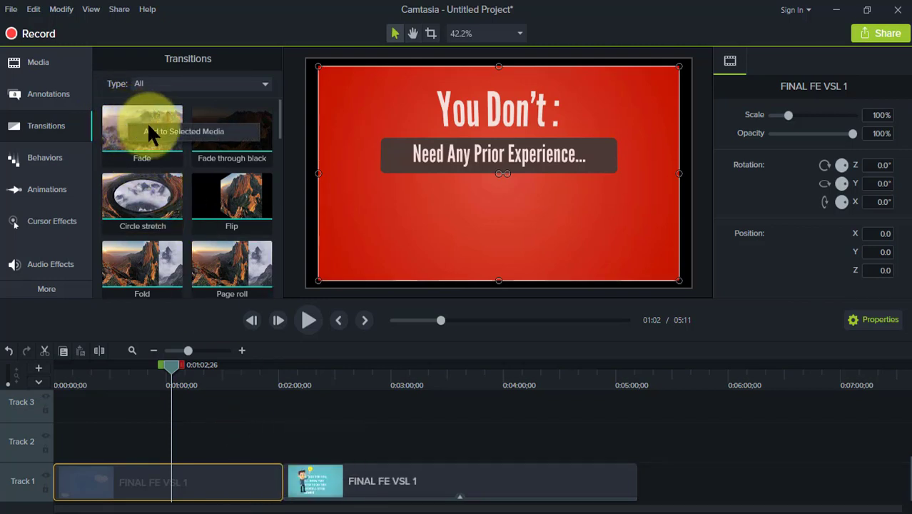
pyautogui.moveTo(150, 132); pyautogui.dragTo(263, 486)
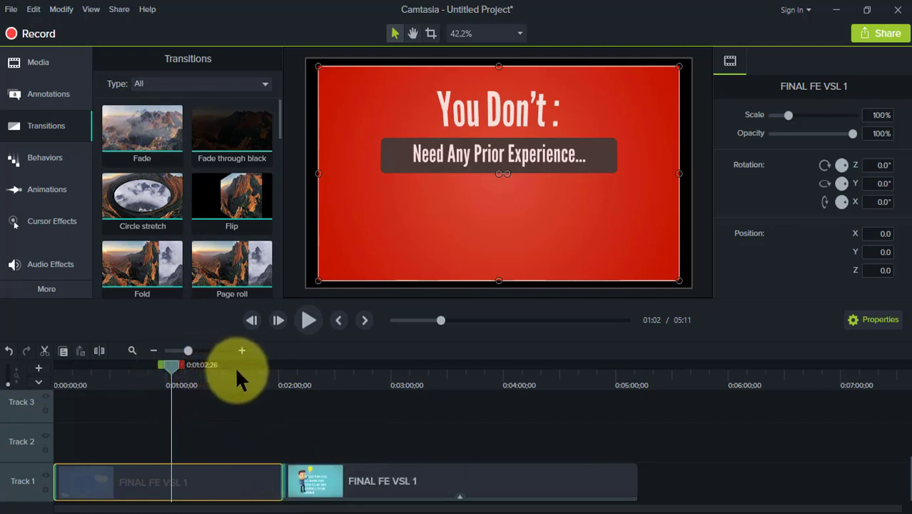
# Move the playhead to 0:02:09;08 and add a transition to the end of the second Track 1 clip
pyautogui.click(172, 367)
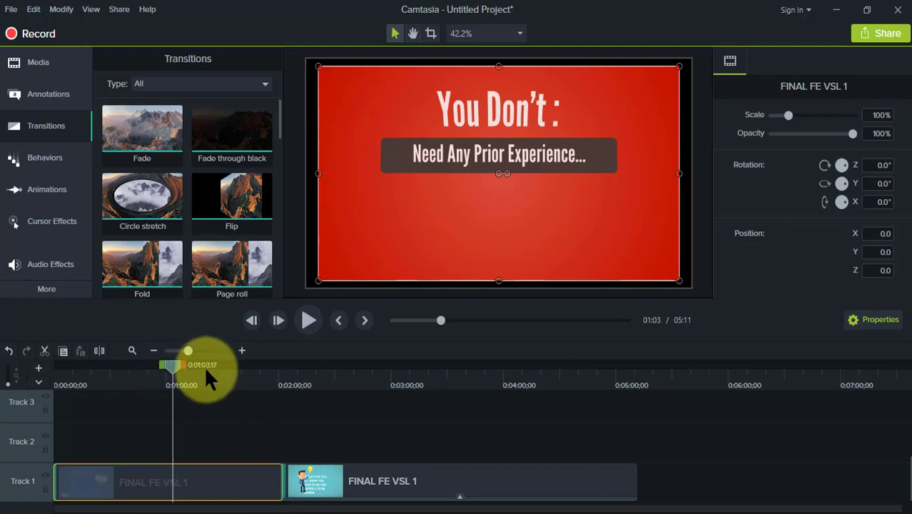
pyautogui.moveTo(206, 370); pyautogui.dragTo(296, 404)
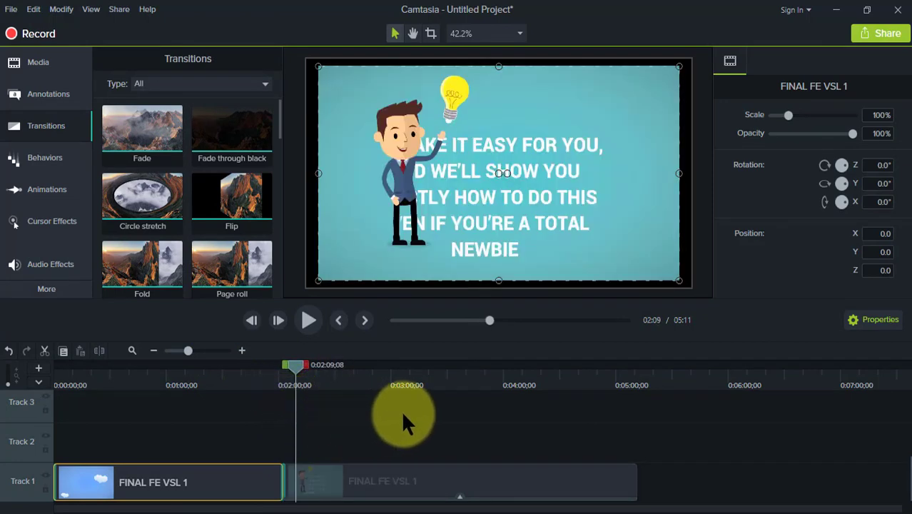
pyautogui.click(452, 478)
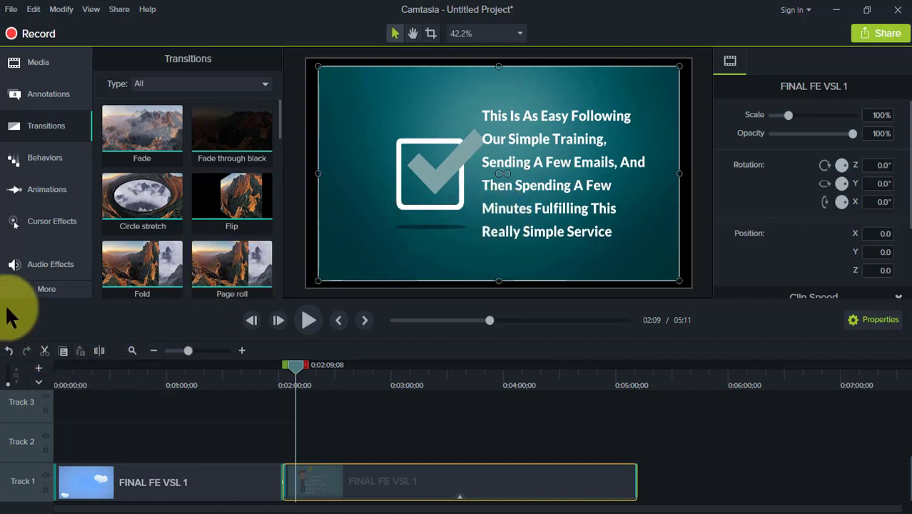
pyautogui.click(171, 489)
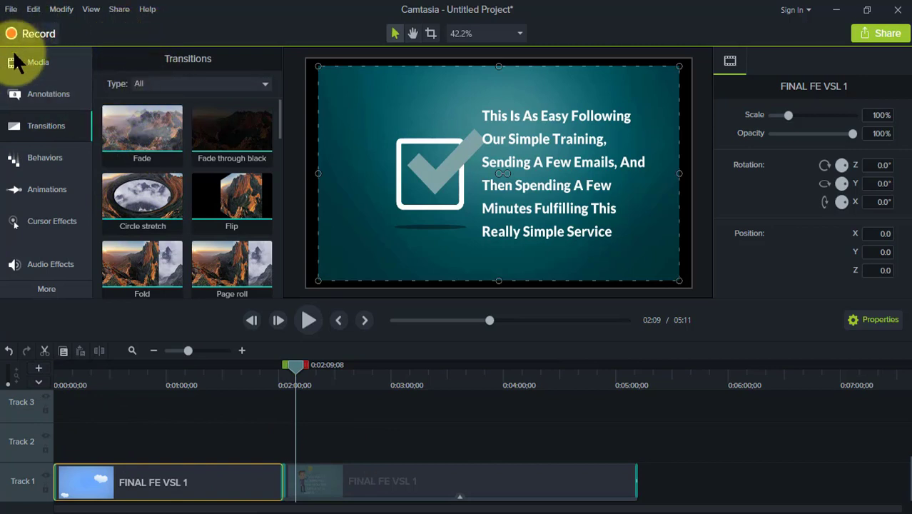
# Save the project to the Desktop as a Camtasia project named test 1
pyautogui.click(10, 10)
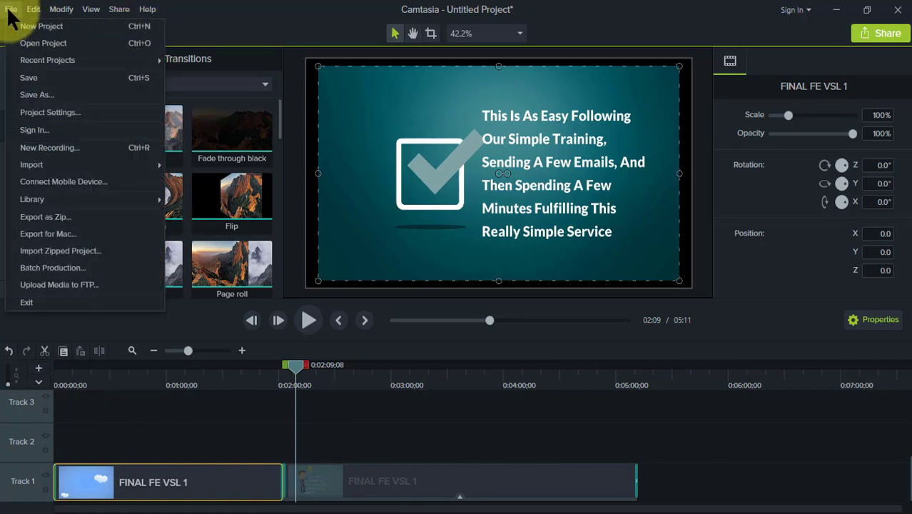
pyautogui.click(29, 92)
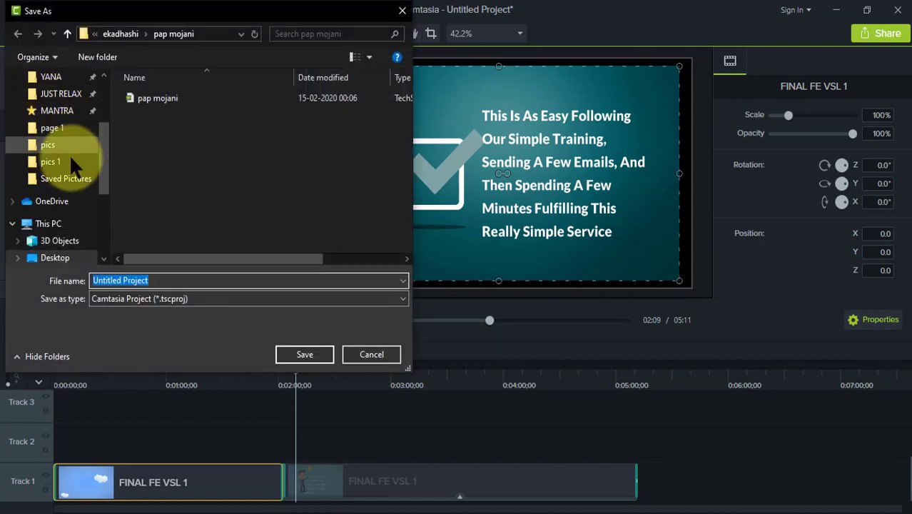
pyautogui.scroll(3, 15, 153)
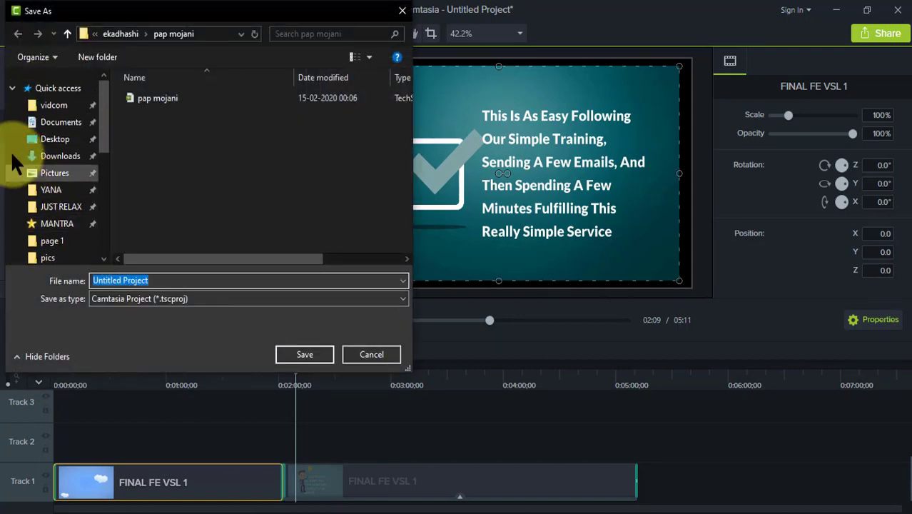
pyautogui.click(44, 139)
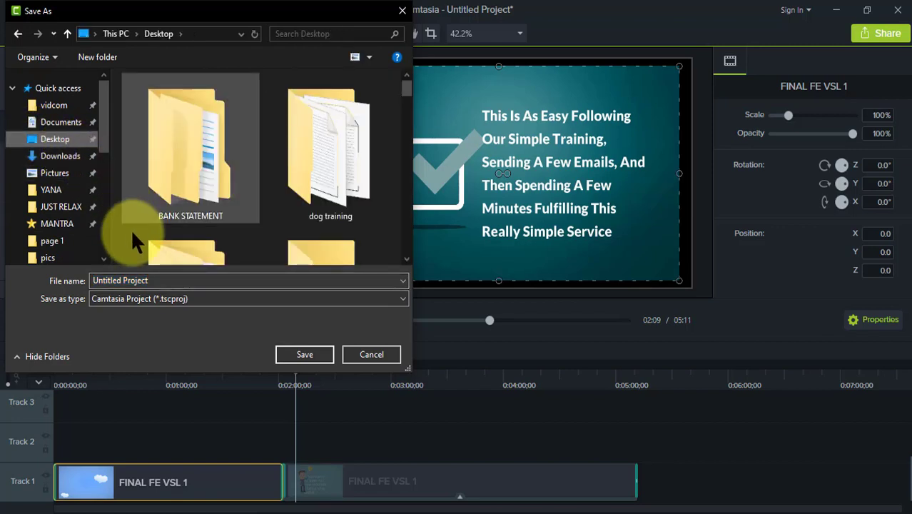
pyautogui.click(165, 280)
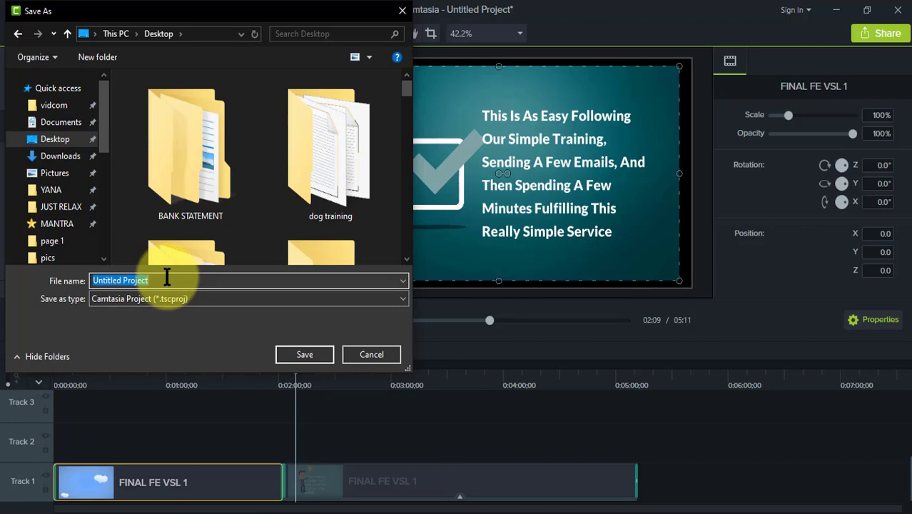
pyautogui.write('t')
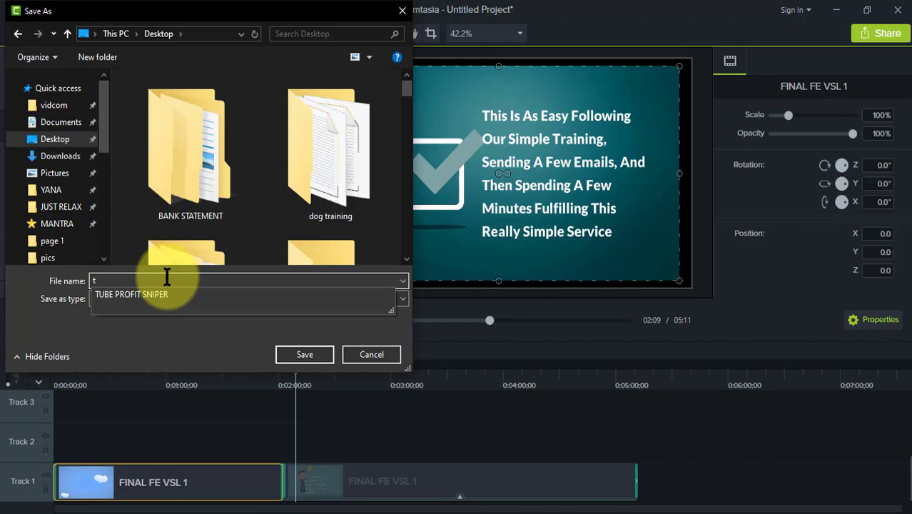
pyautogui.press('BackSpace')
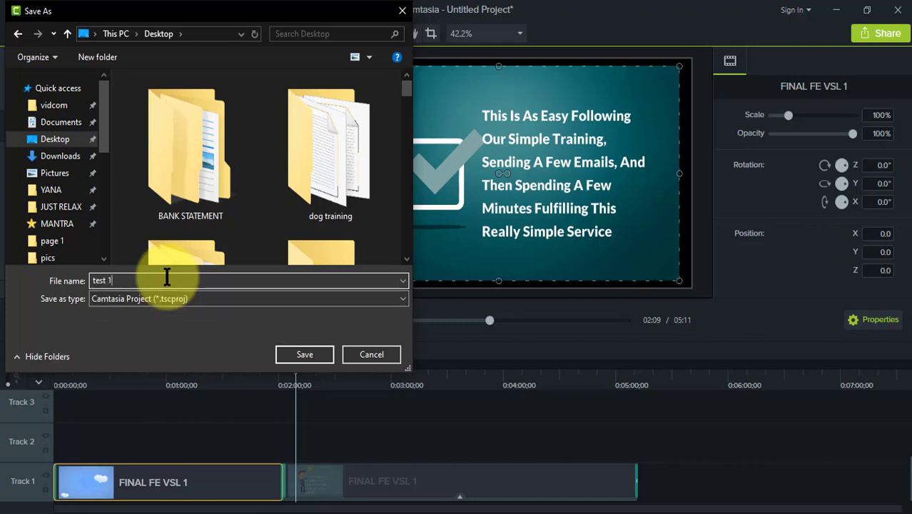
pyautogui.press('Return')
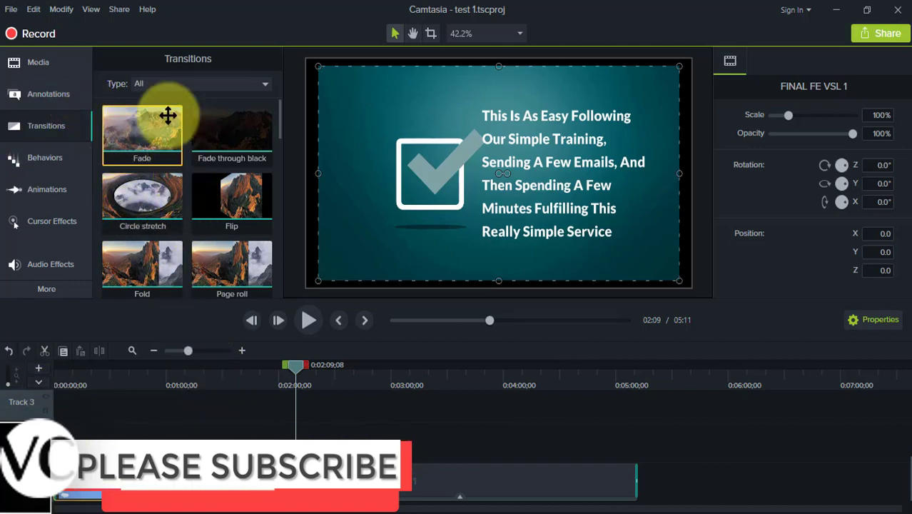
# Examine the video, music and image assets stored in the media Library, and select the second clip on Track 1
pyautogui.click(31, 66)
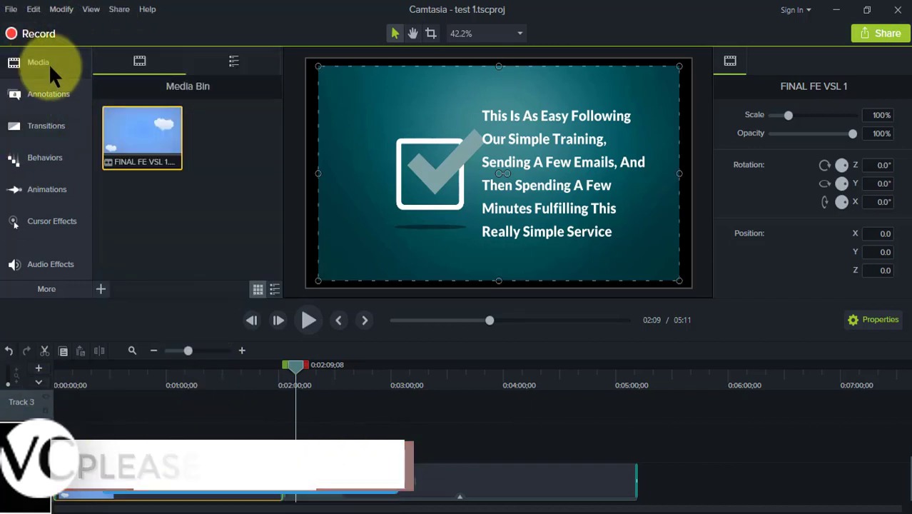
pyautogui.click(236, 61)
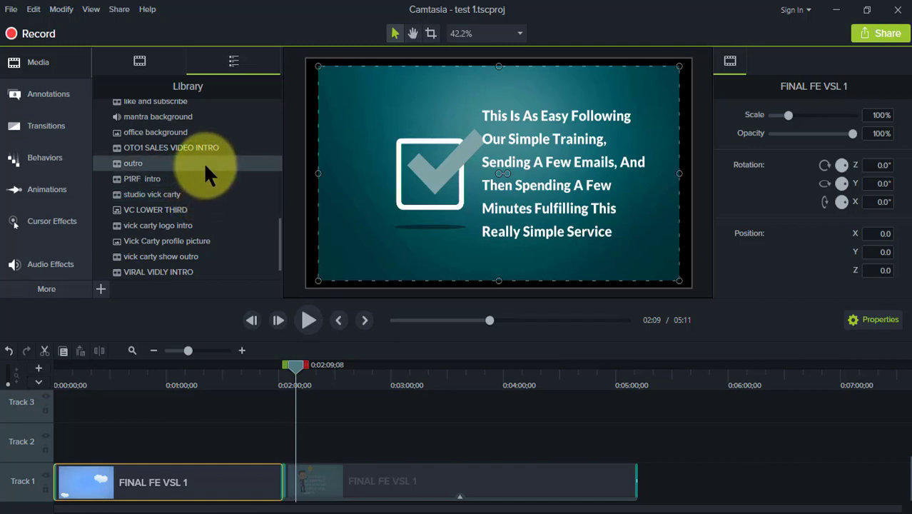
pyautogui.scroll(3, 207, 187)
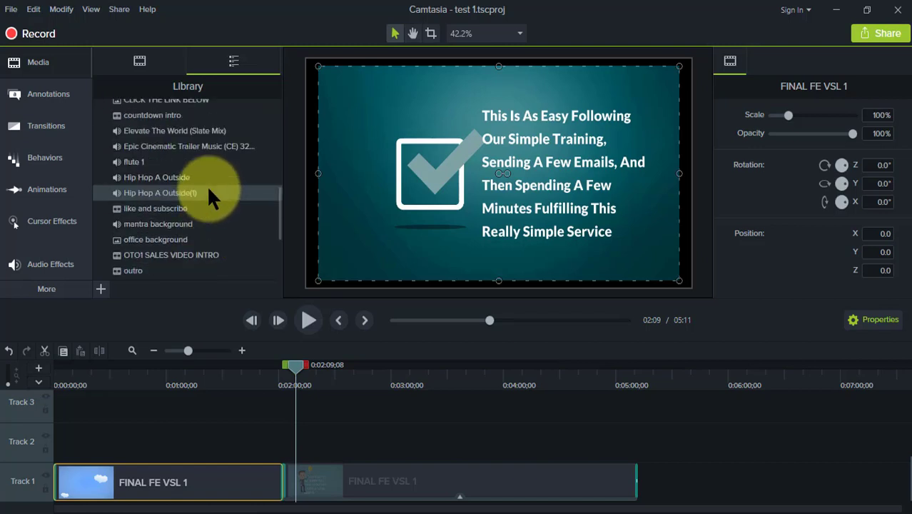
pyautogui.scroll(4, 209, 190)
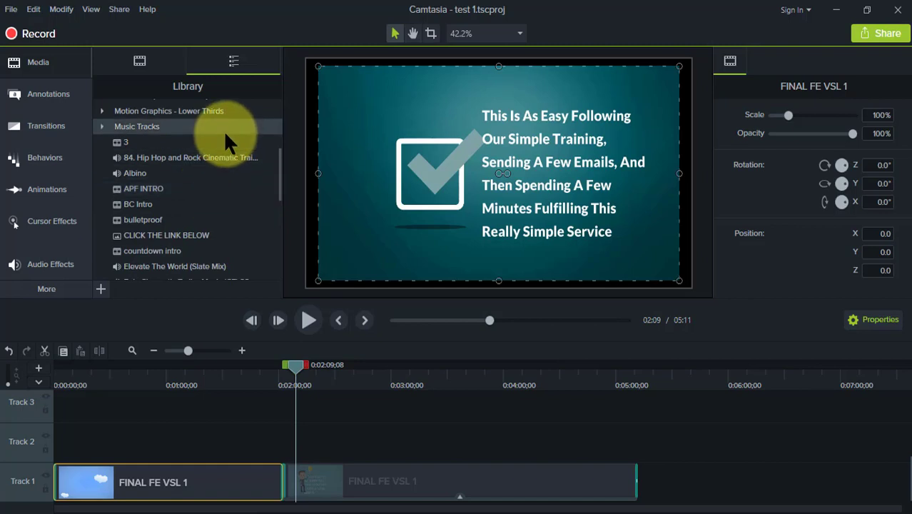
pyautogui.scroll(-1, 210, 190)
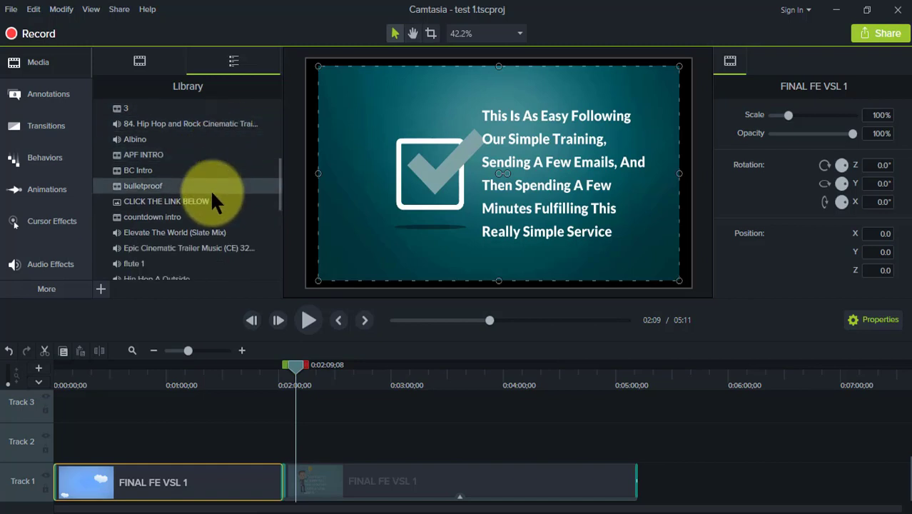
pyautogui.scroll(-1, 210, 223)
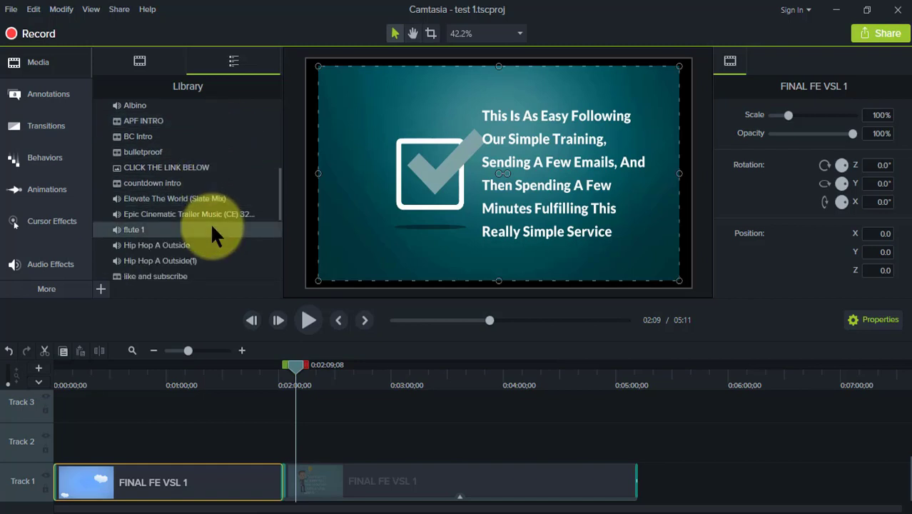
pyautogui.scroll(-1, 210, 228)
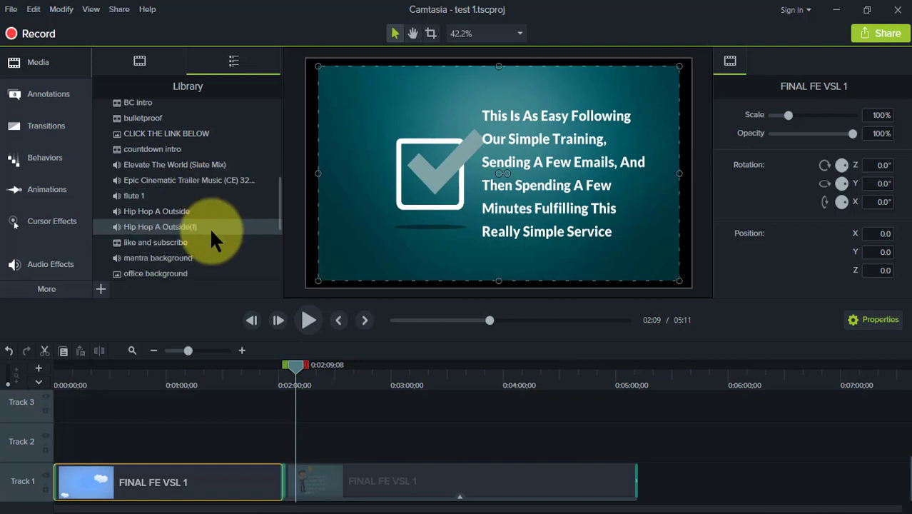
pyautogui.scroll(-1, 209, 227)
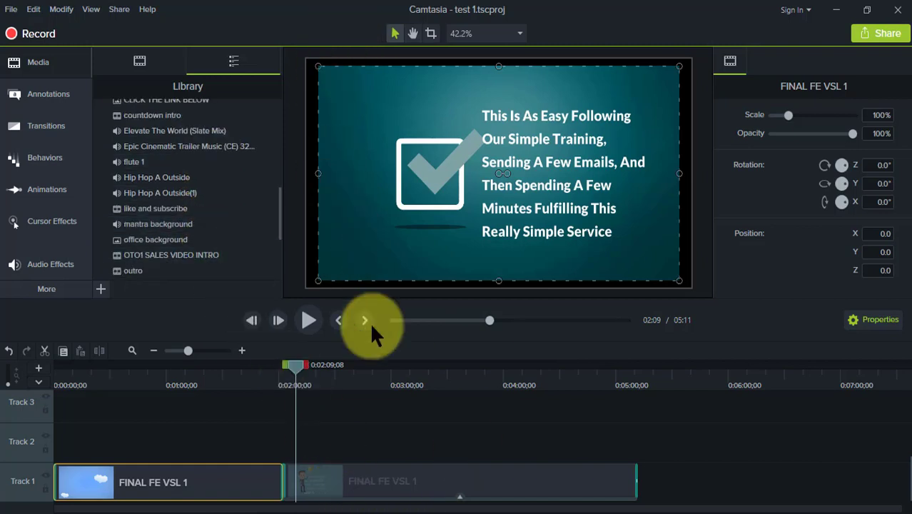
pyautogui.click(397, 476)
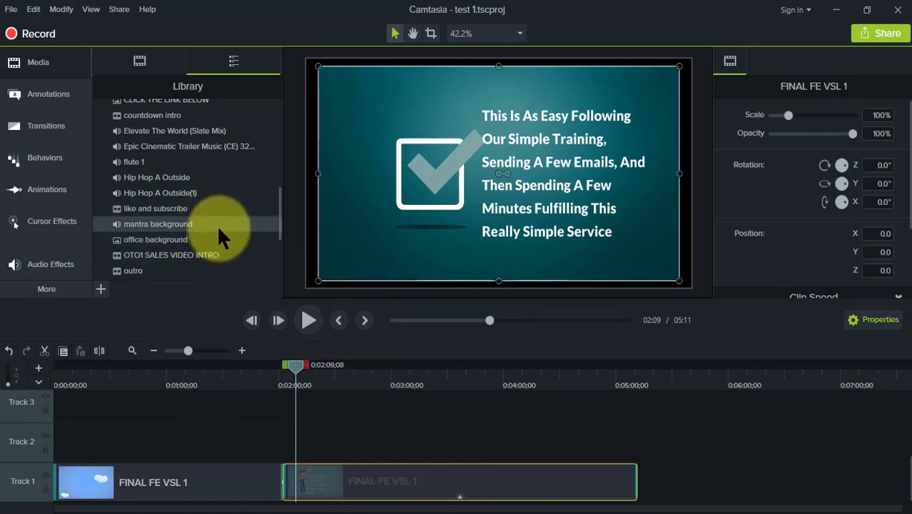
# Add the VC LOWER THIRD asset from the Library to the timeline at the playhead
pyautogui.scroll(-1, 218, 228)
pyautogui.scroll(-2, 214, 240)
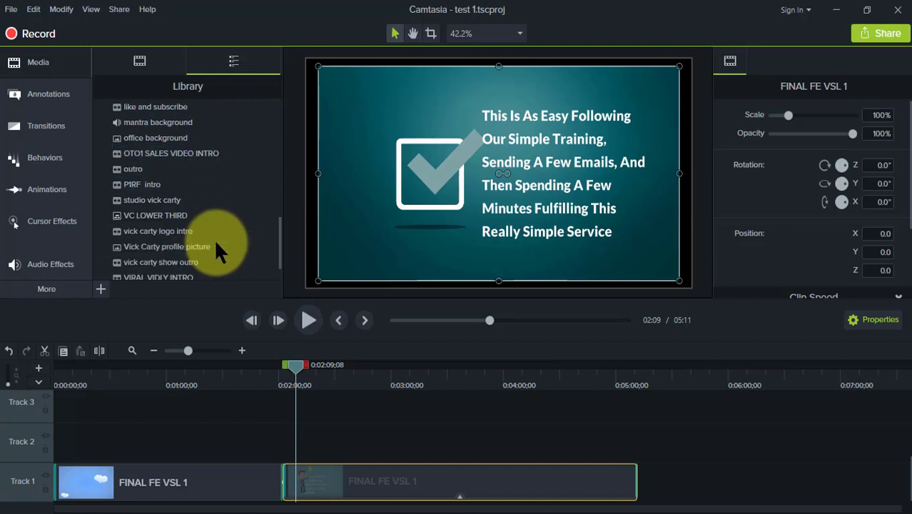
pyautogui.scroll(-1, 218, 250)
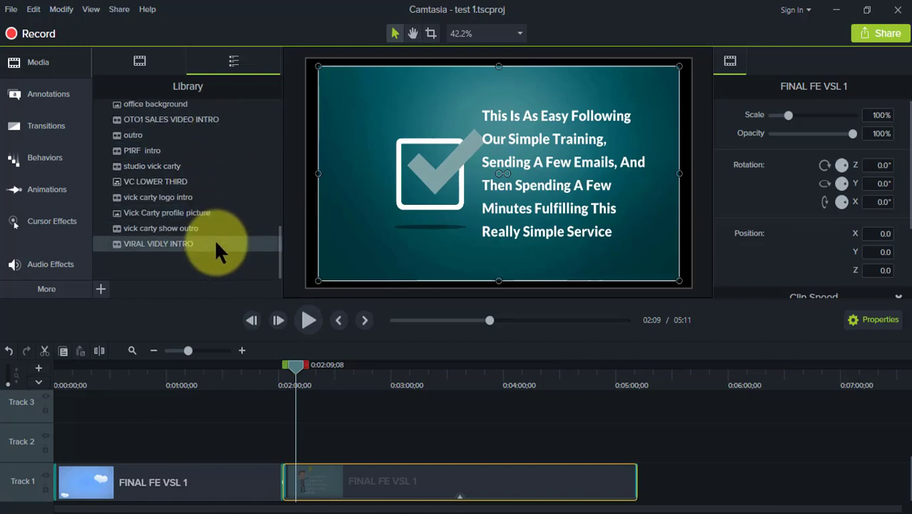
pyautogui.rightClick(192, 183)
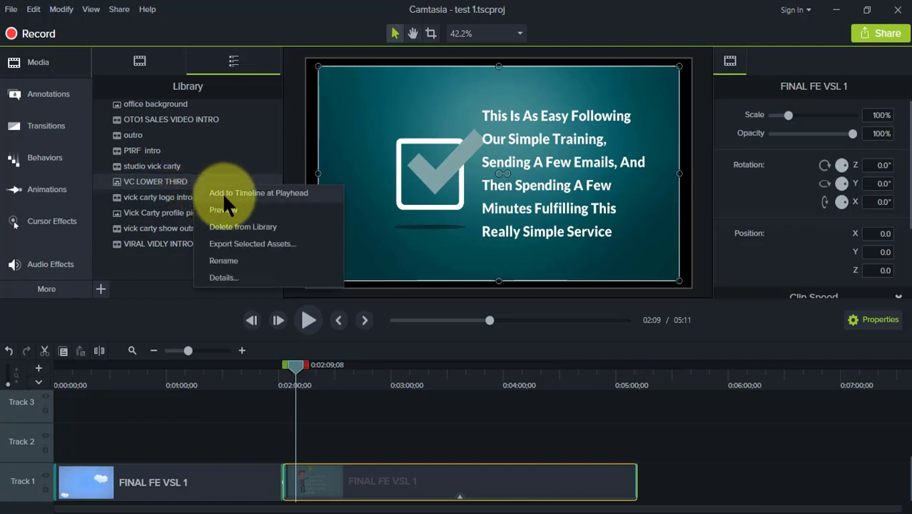
pyautogui.click(223, 192)
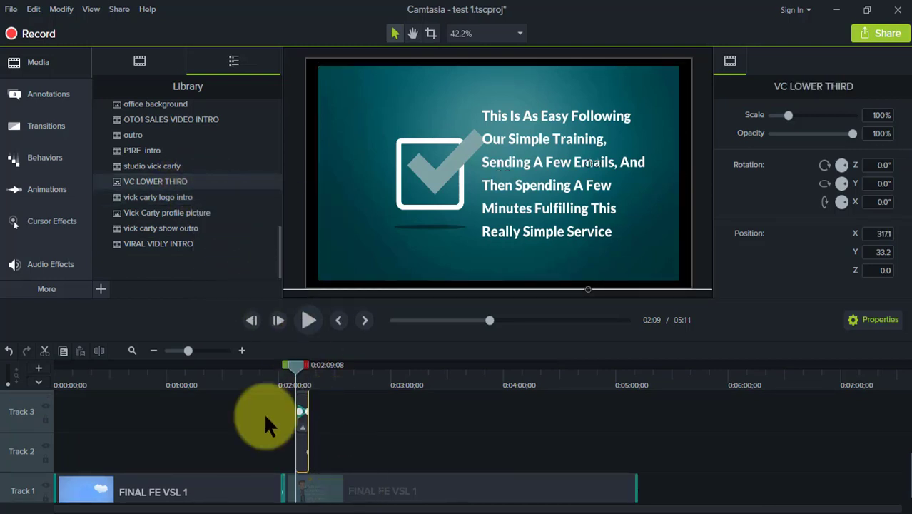
pyautogui.click(152, 492)
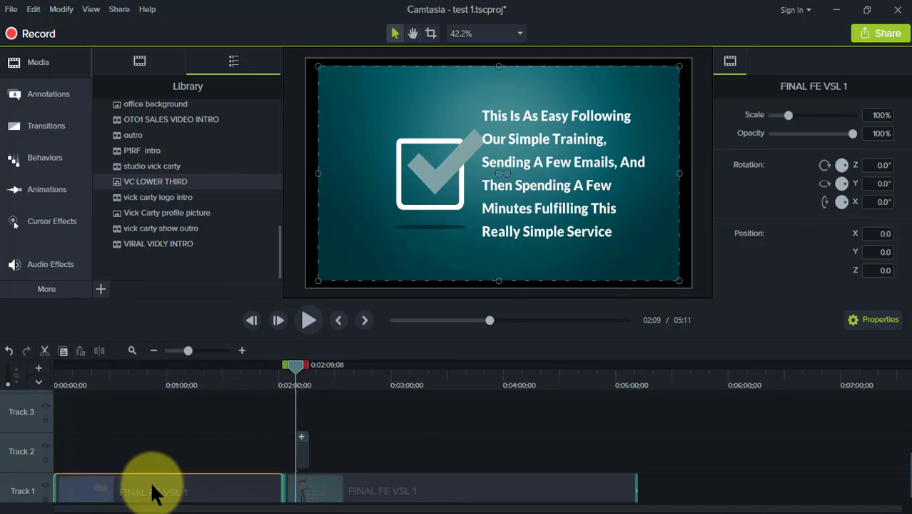
pyautogui.rightClick(154, 492)
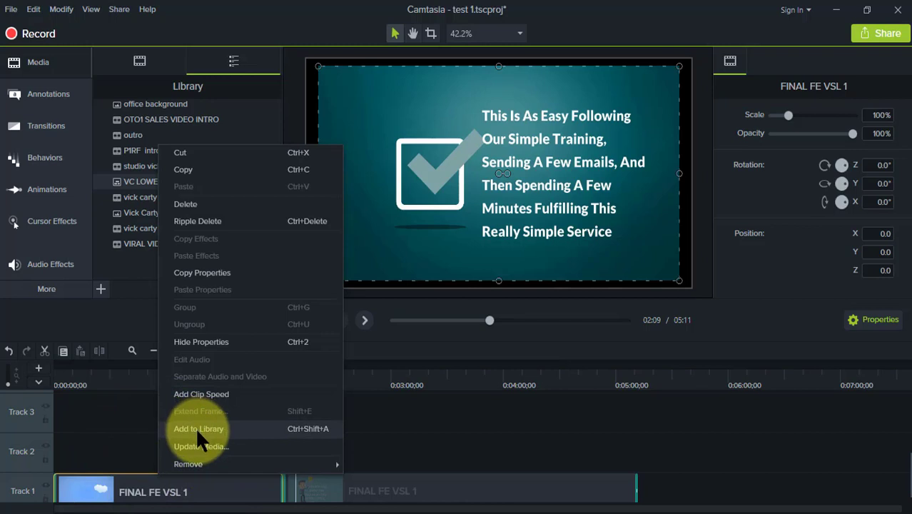
pyautogui.click(118, 488)
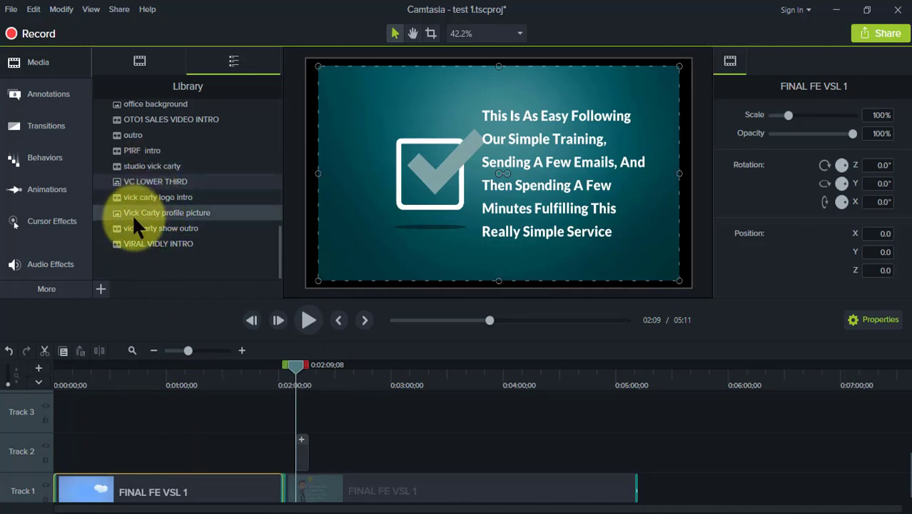
# Examine the Library's asset folders, including the icons inside the Icons - Media folder and the options for a single icon
pyautogui.scroll(3, 153, 204)
pyautogui.scroll(1, 153, 204)
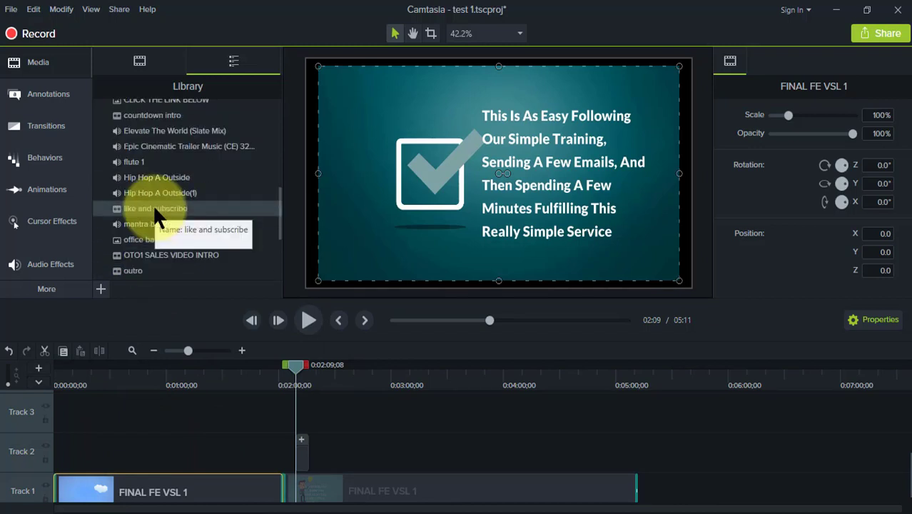
pyautogui.scroll(2, 153, 204)
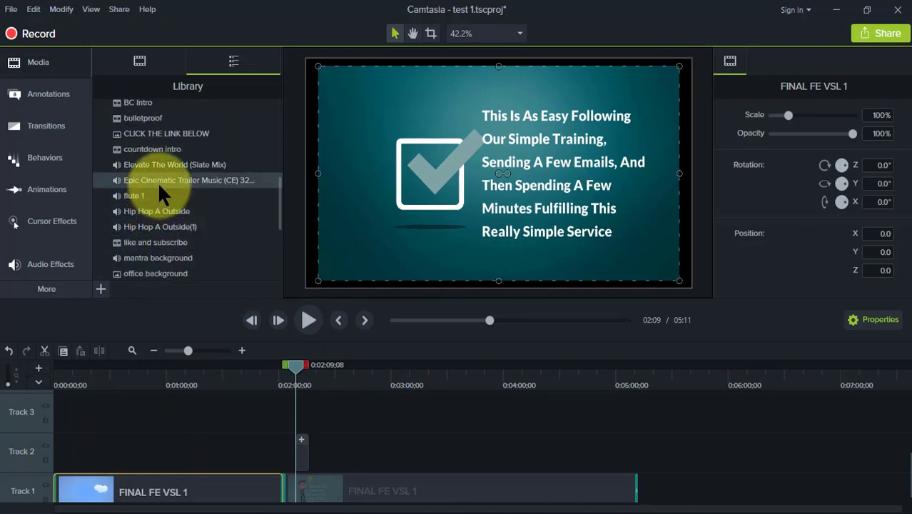
pyautogui.scroll(3, 163, 196)
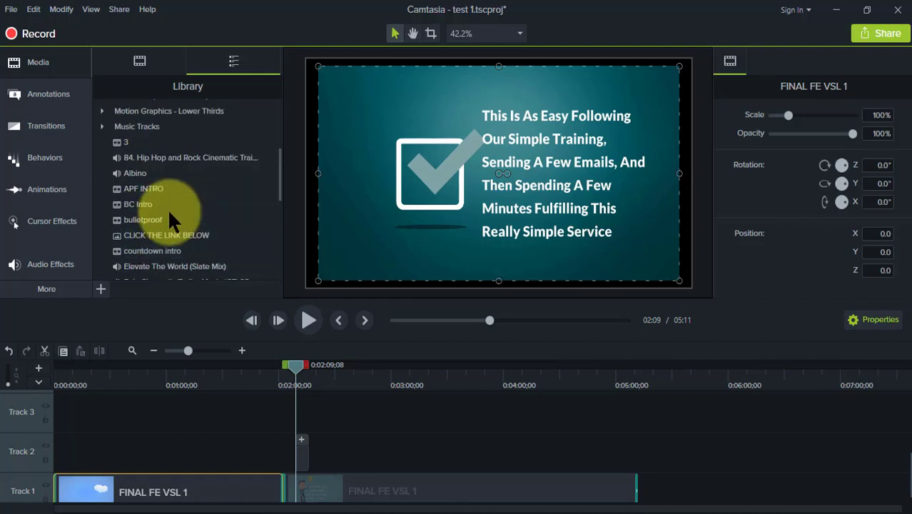
pyautogui.scroll(4, 168, 208)
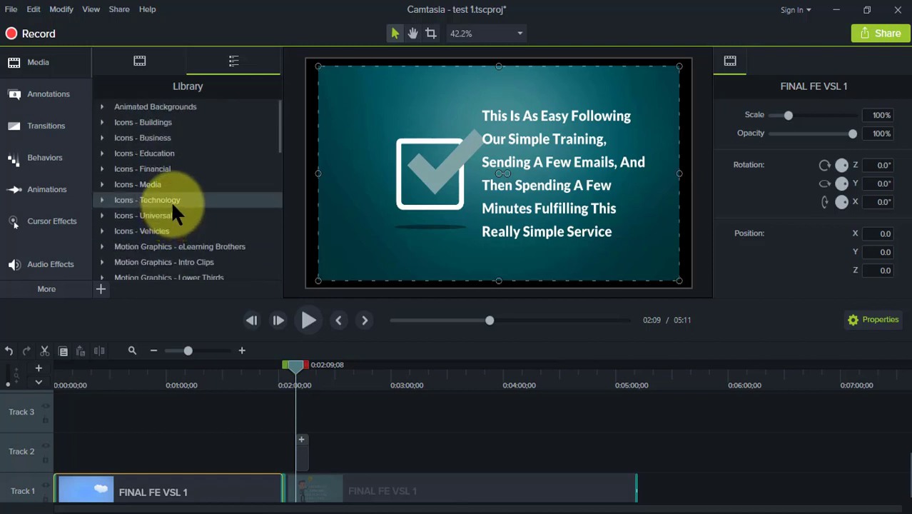
pyautogui.scroll(-1, 164, 214)
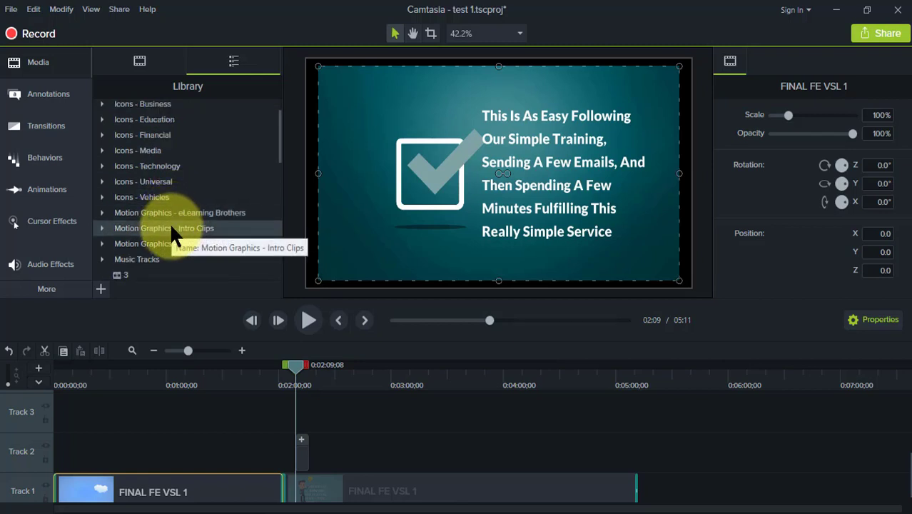
pyautogui.scroll(-1, 171, 226)
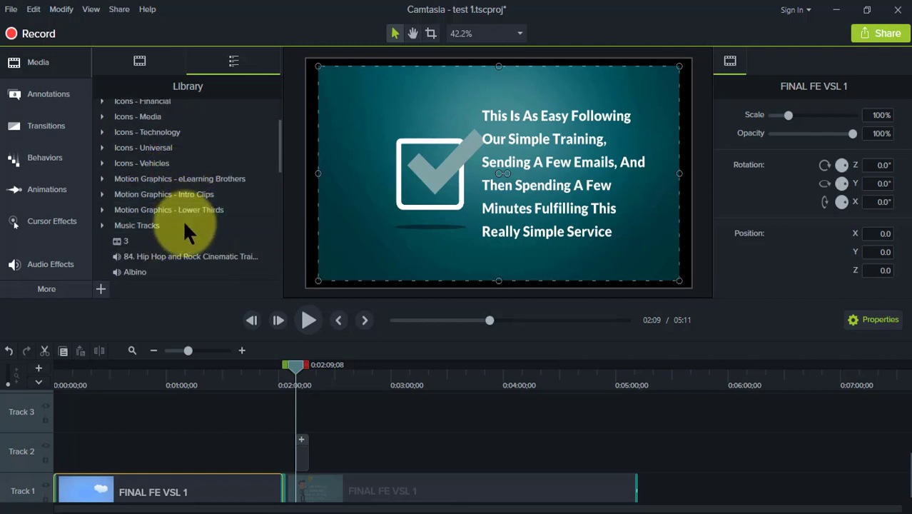
pyautogui.scroll(-1, 183, 228)
pyautogui.scroll(3, 188, 219)
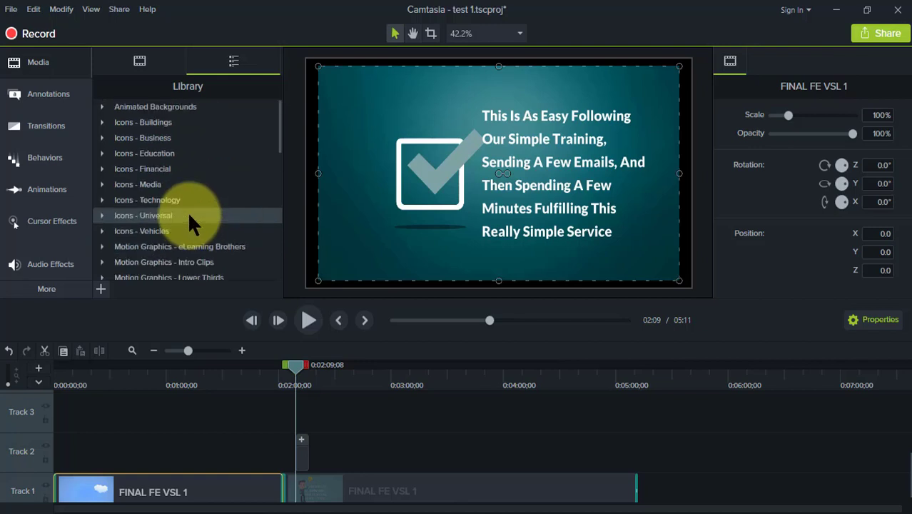
pyautogui.click(103, 186)
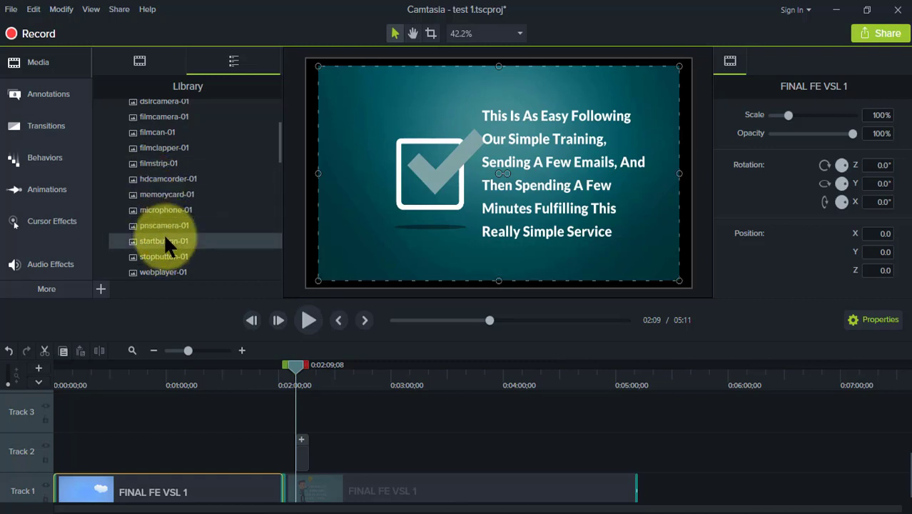
pyautogui.rightClick(158, 198)
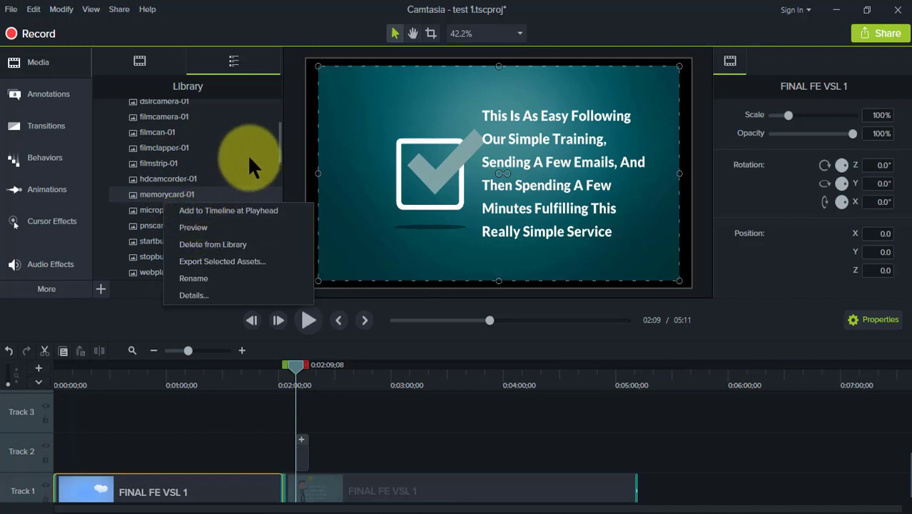
pyautogui.moveTo(155, 207)
pyautogui.mouseDown()
pyautogui.moveTo(160, 215)
pyautogui.moveTo(167, 195)
pyautogui.mouseUp()
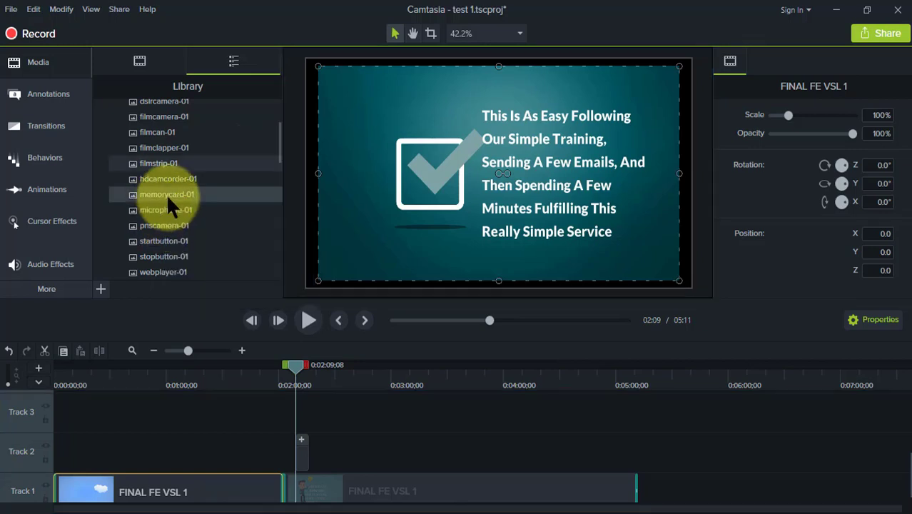
pyautogui.scroll(3, 167, 196)
pyautogui.click(102, 153)
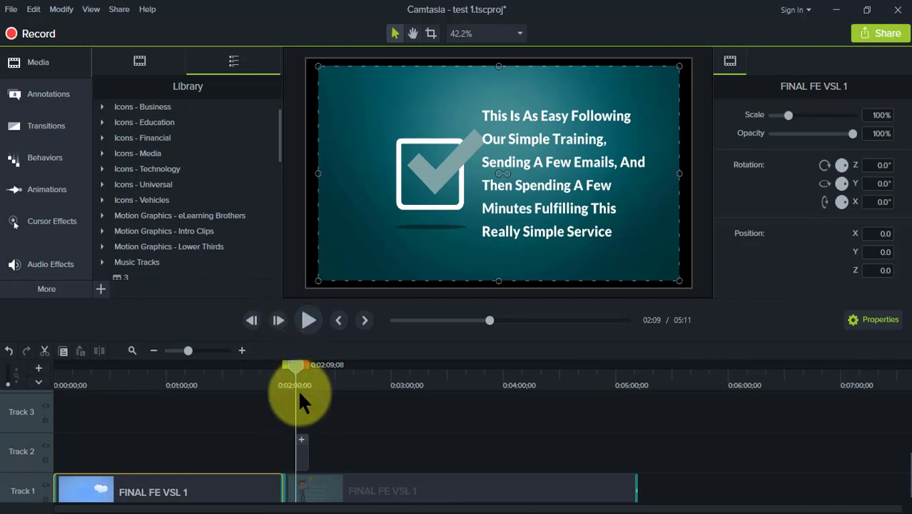
# Play the lower third until its title shows and replace the title text with LOWER THIRD
pyautogui.click(310, 321)
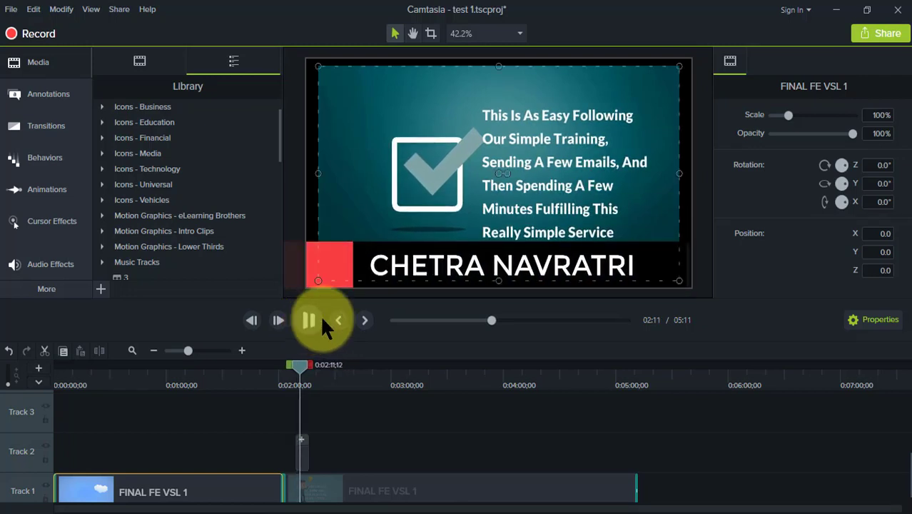
pyautogui.click(314, 321)
pyautogui.click(429, 265)
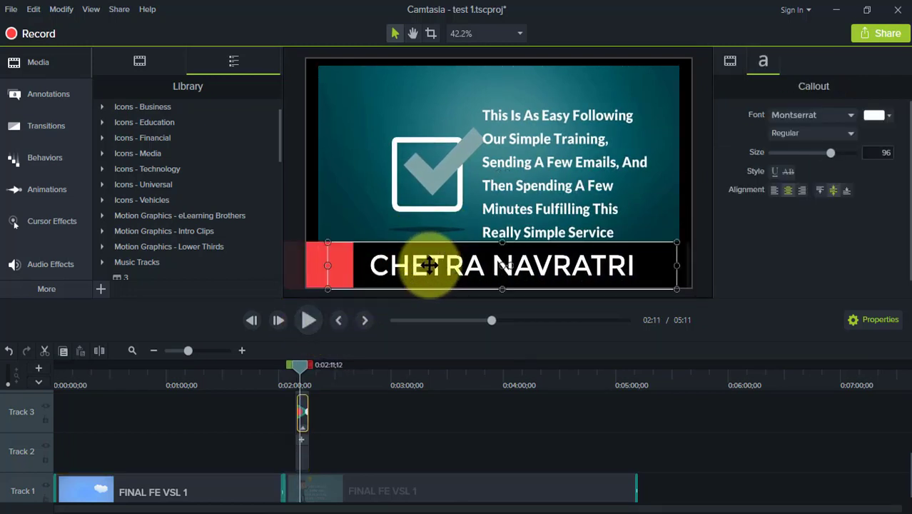
pyautogui.doubleClick(429, 265)
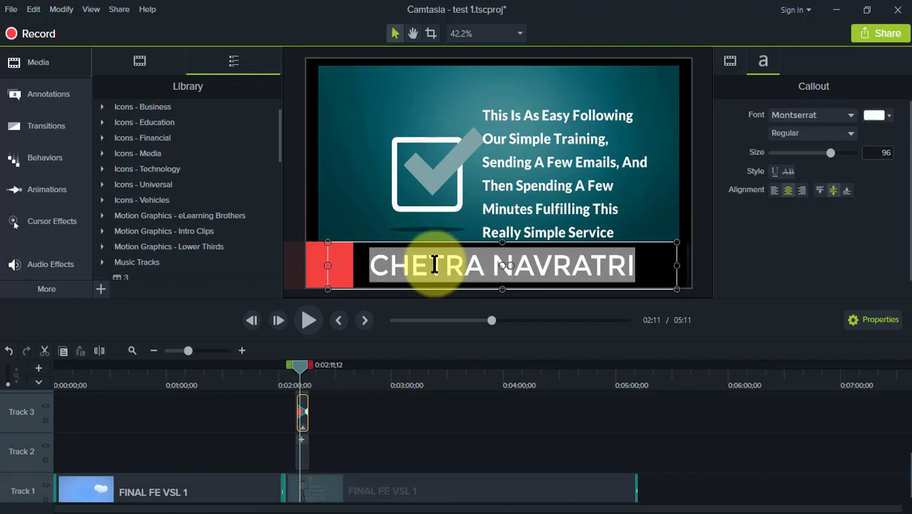
pyautogui.write('L')
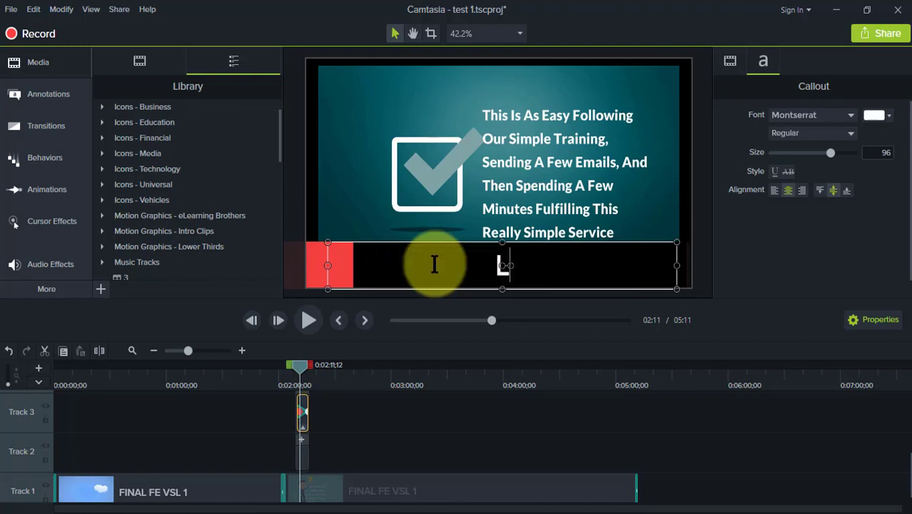
pyautogui.write('OWER THIRD')
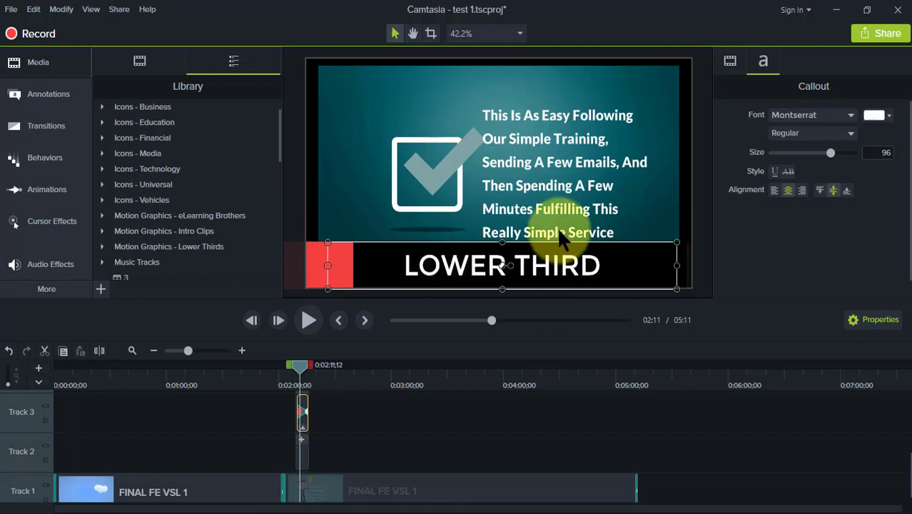
# Preview the edited lower third, then copy its Track 2 group and paste the copy at 0:02:55;00
pyautogui.click(302, 321)
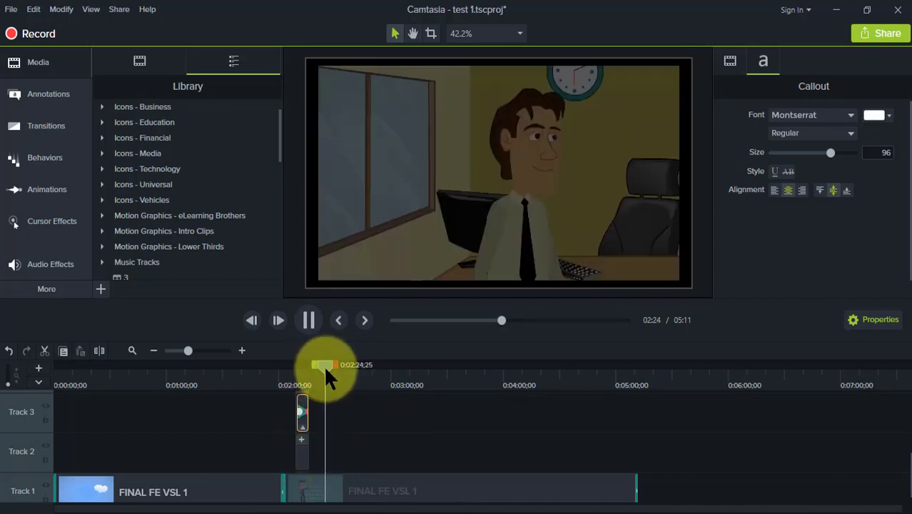
pyautogui.click(357, 365)
pyautogui.click(381, 367)
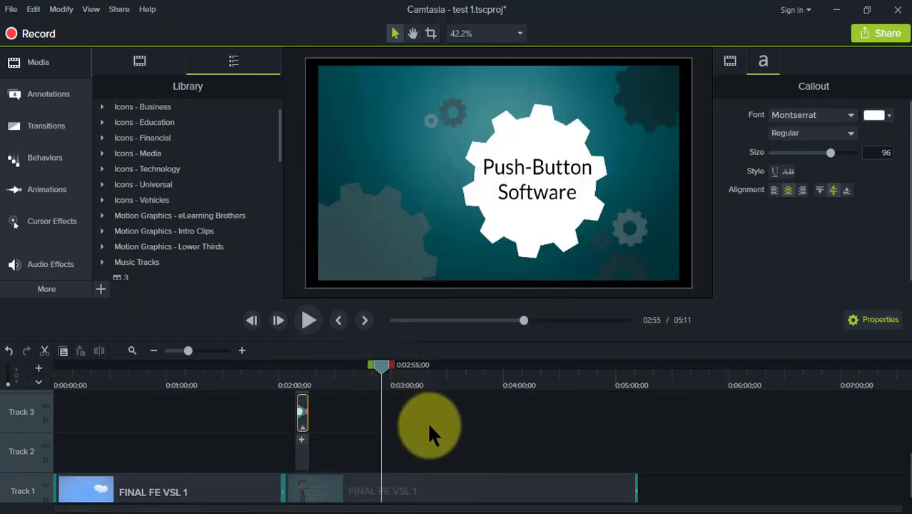
pyautogui.click(426, 420)
pyautogui.click(305, 444)
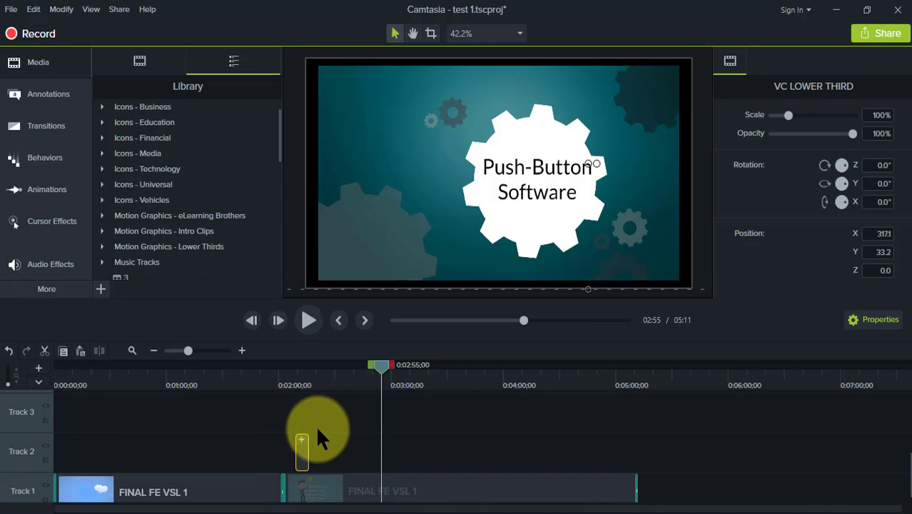
pyautogui.click(410, 437)
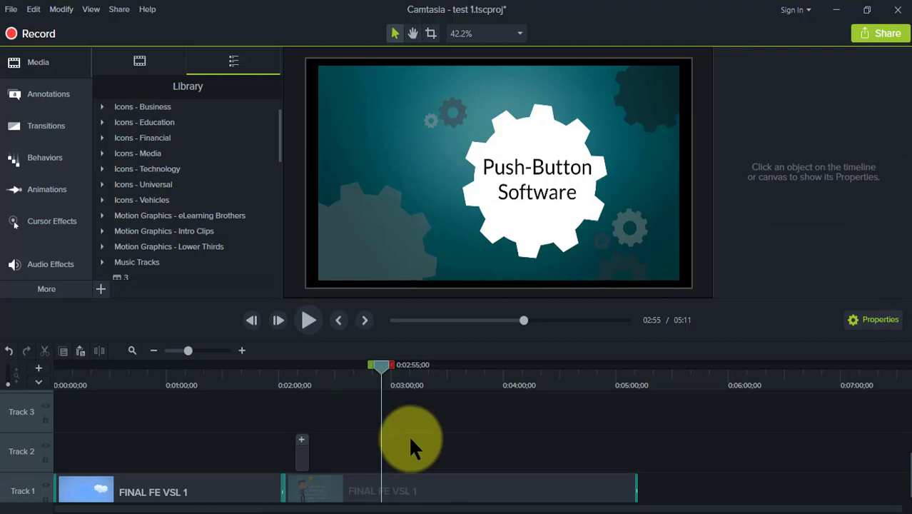
pyautogui.hotkey('ctrl', 'v')
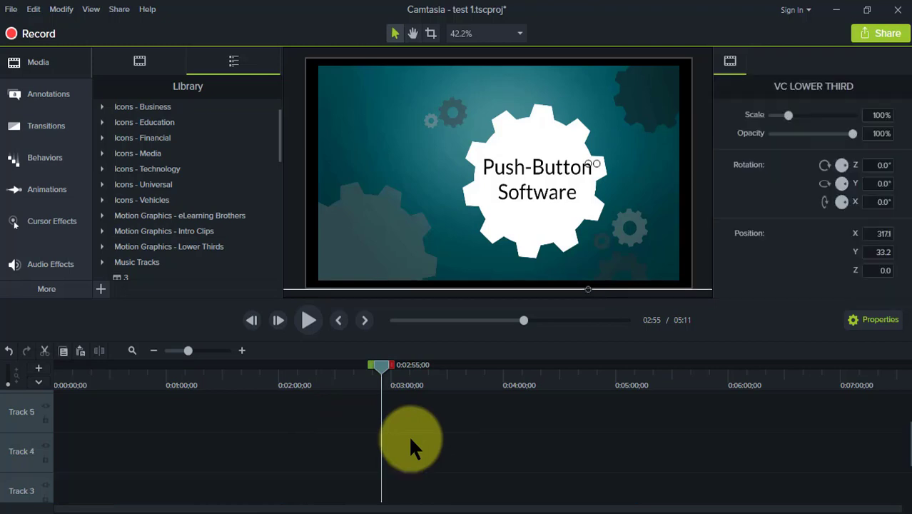
pyautogui.scroll(-3, 446, 455)
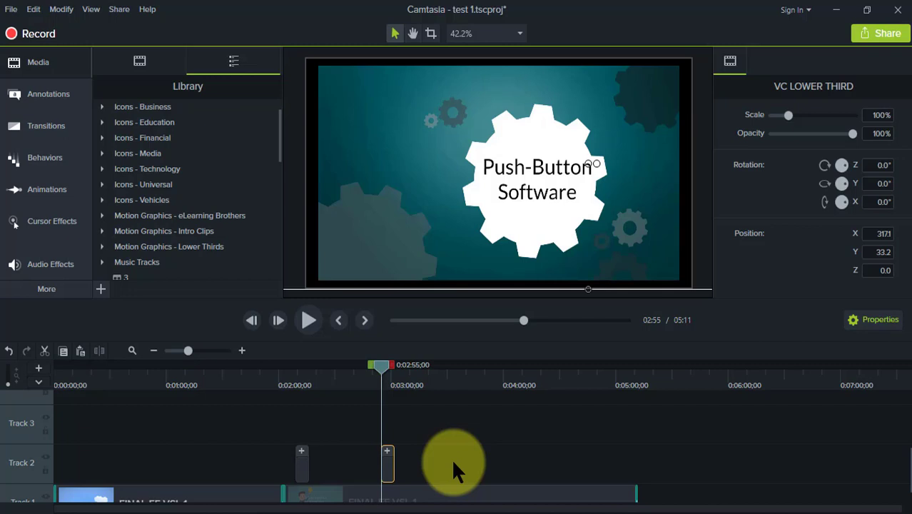
# Play the pasted lower third until its title shows and replace the title text with UPPER THIRD
pyautogui.click(303, 319)
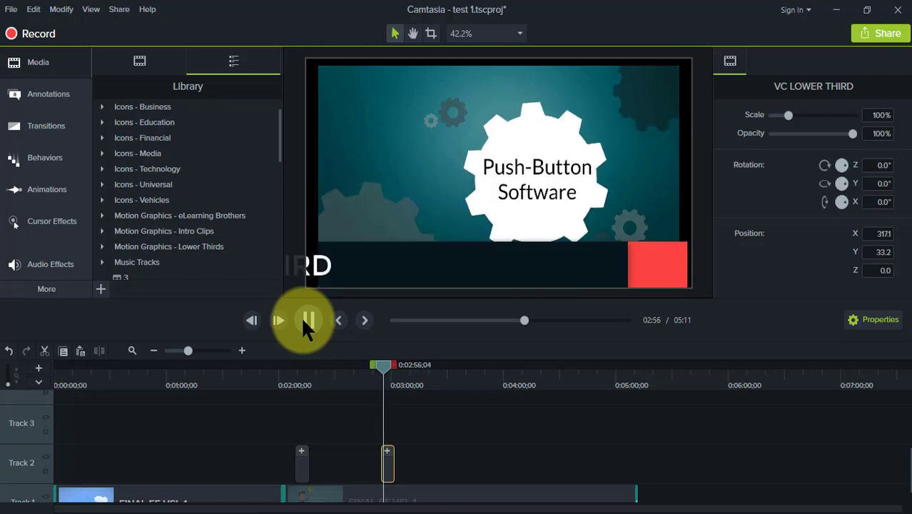
pyautogui.click(303, 318)
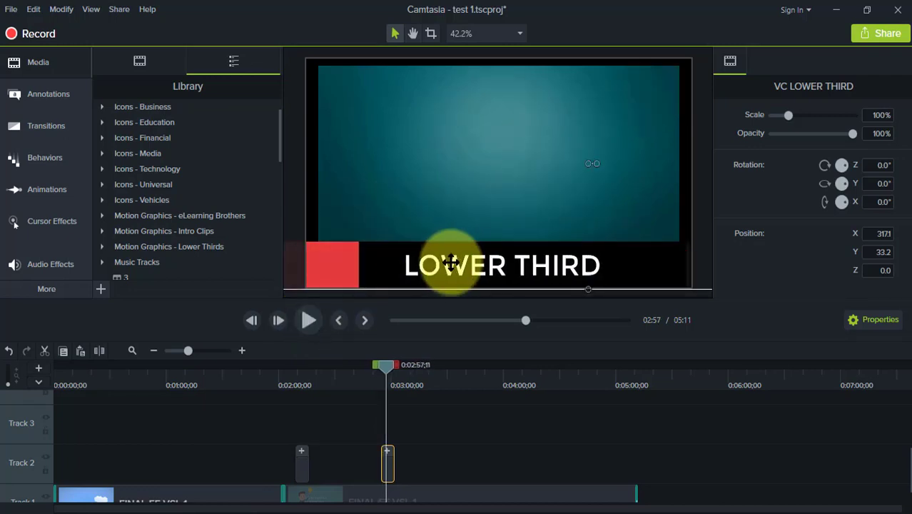
pyautogui.doubleClick(450, 263)
pyautogui.doubleClick(450, 266)
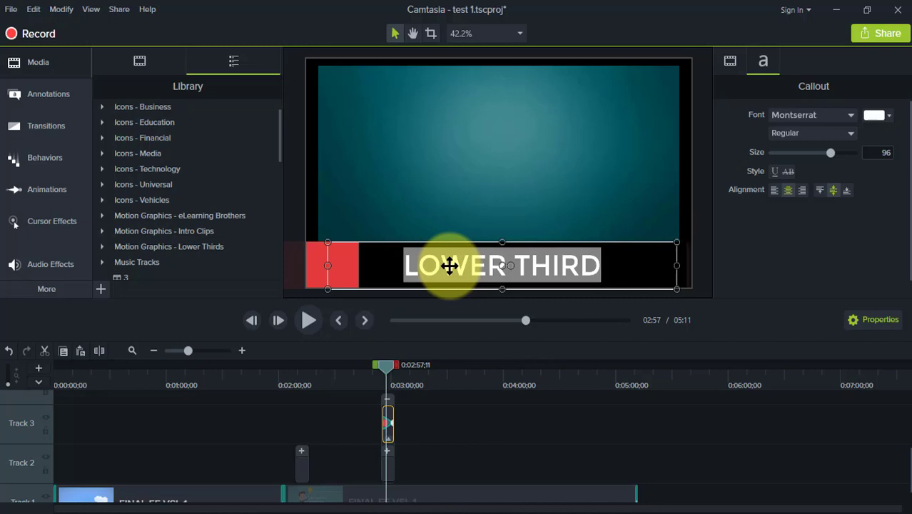
pyautogui.write('UPP')
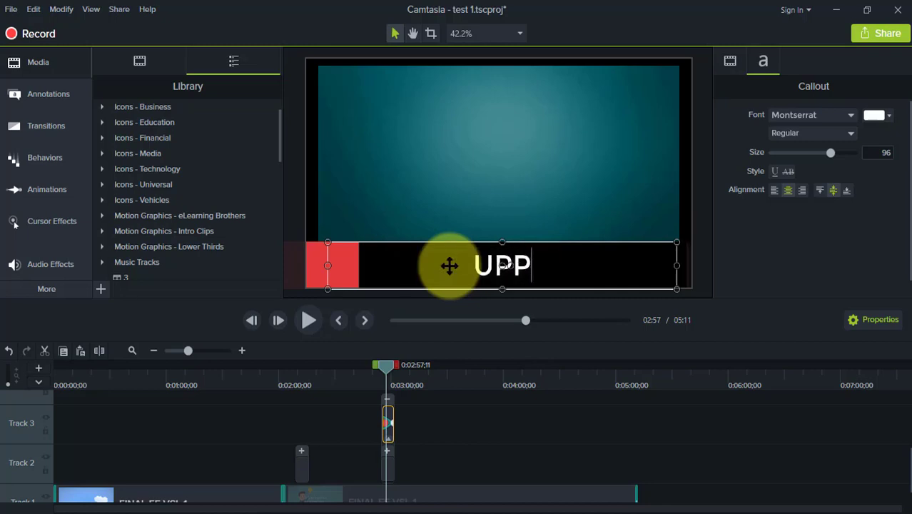
pyautogui.write('ER T')
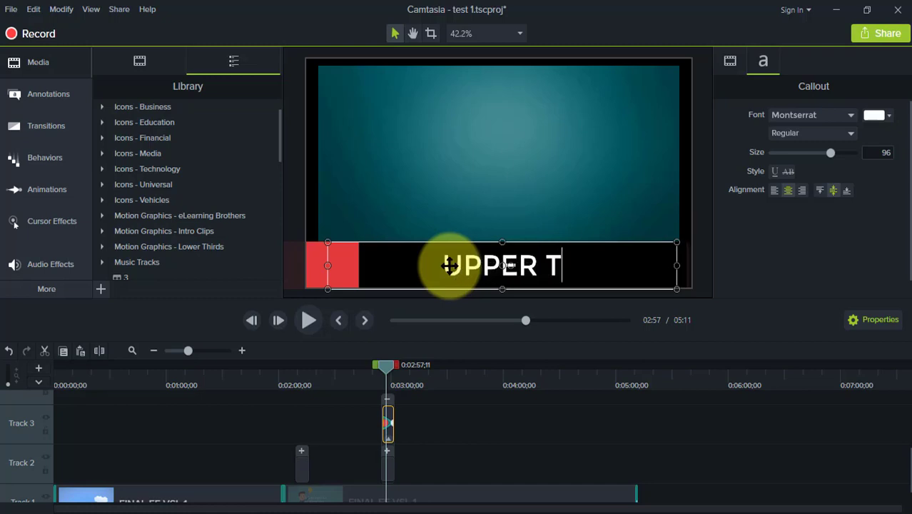
pyautogui.write('HIRD')
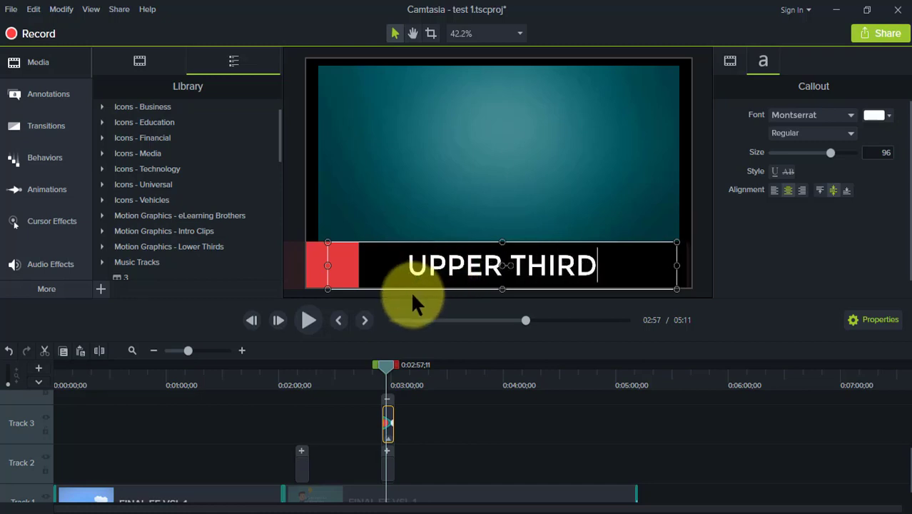
# Preview the UPPER THIRD title's animation, replaying its closing part from 0:02:59;00
pyautogui.click(308, 320)
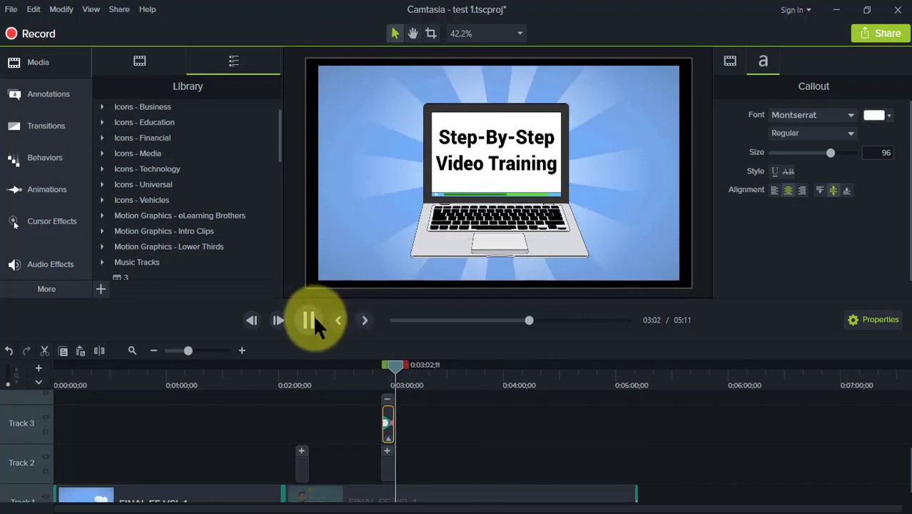
pyautogui.click(307, 320)
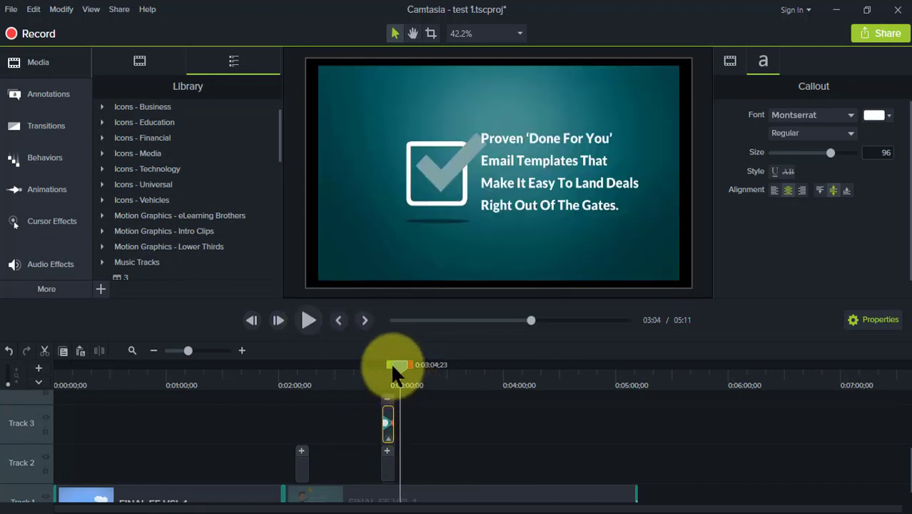
pyautogui.click(211, 349)
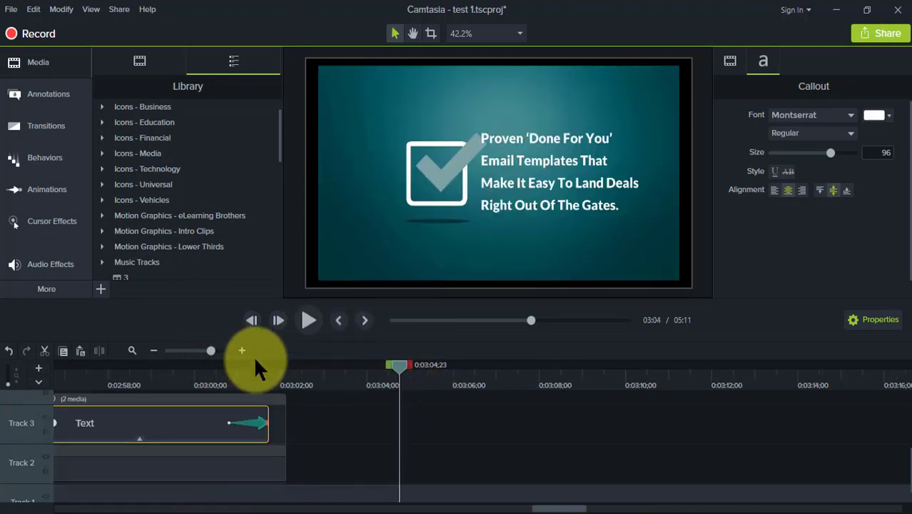
pyautogui.click(192, 364)
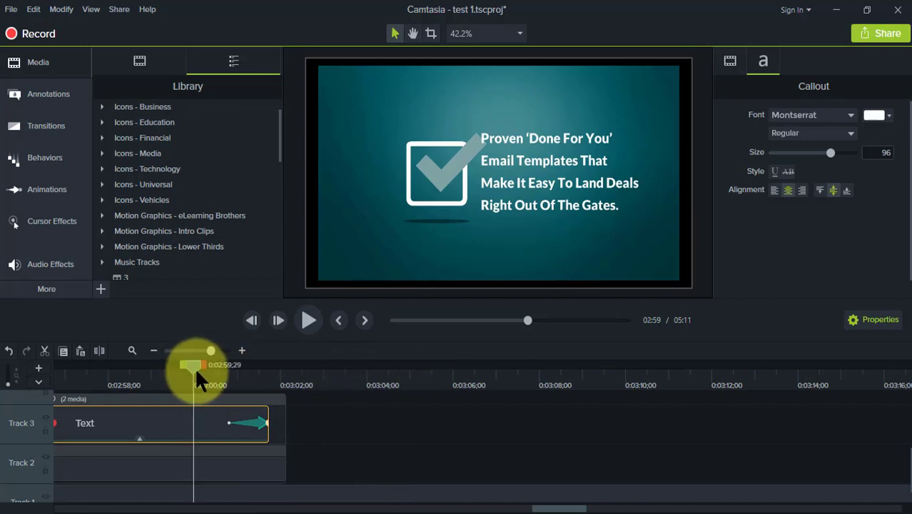
pyautogui.moveTo(189, 360); pyautogui.dragTo(151, 363)
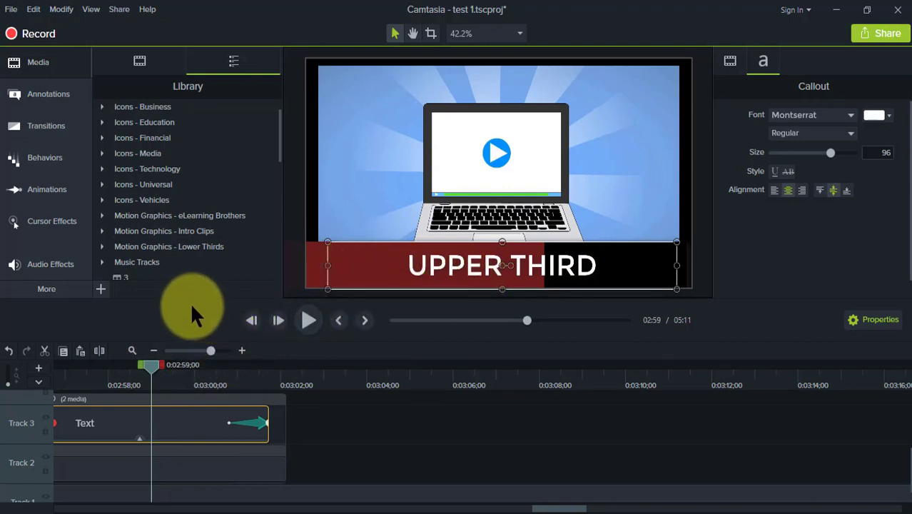
pyautogui.click(306, 319)
pyautogui.click(308, 320)
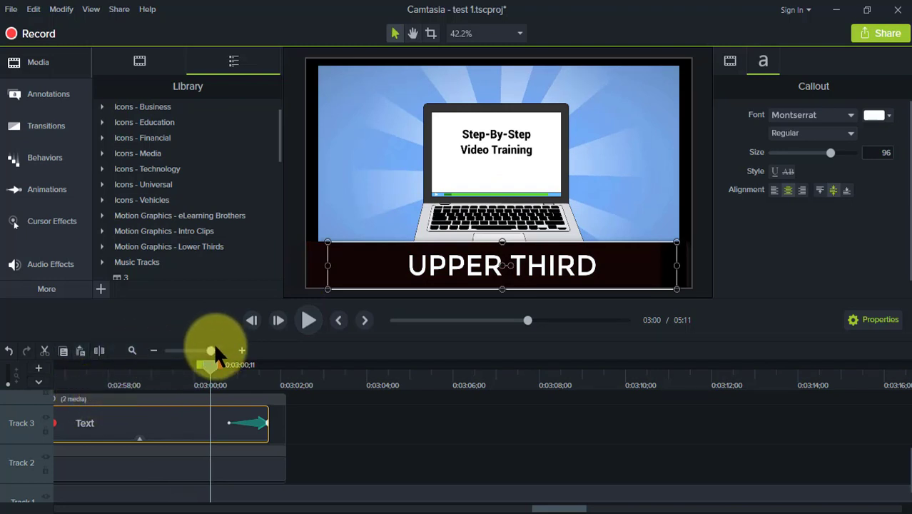
# Play to the closing colour blocks at 0:03:01;24 and fill the blue rectangle inside the lower third group with teal green
pyautogui.moveTo(212, 349); pyautogui.dragTo(214, 349)
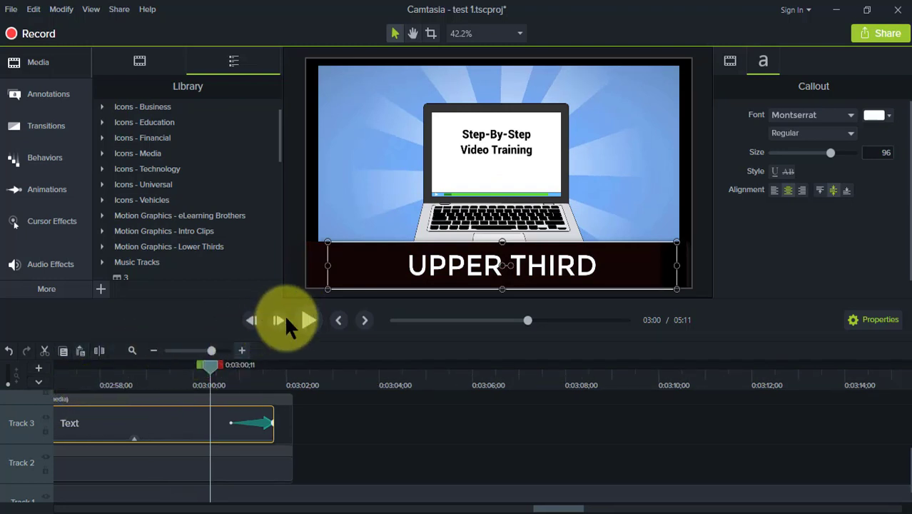
pyautogui.click(309, 320)
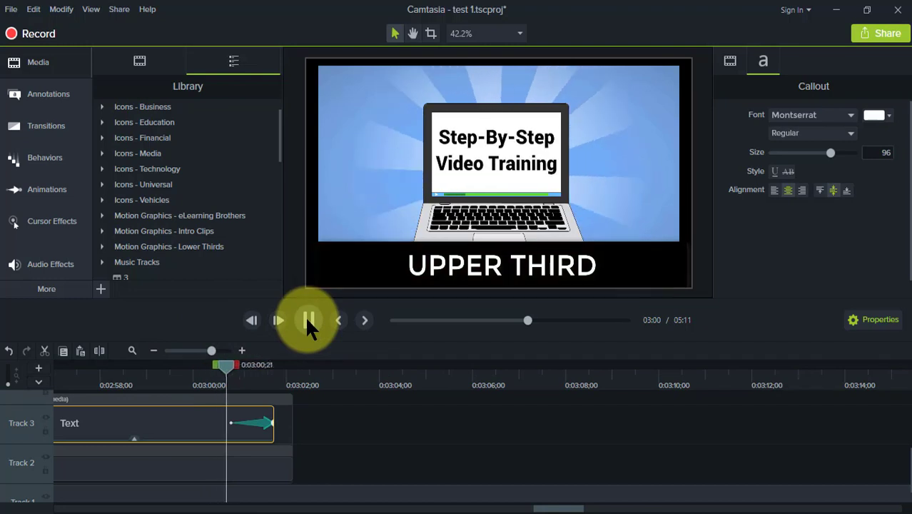
pyautogui.click(308, 319)
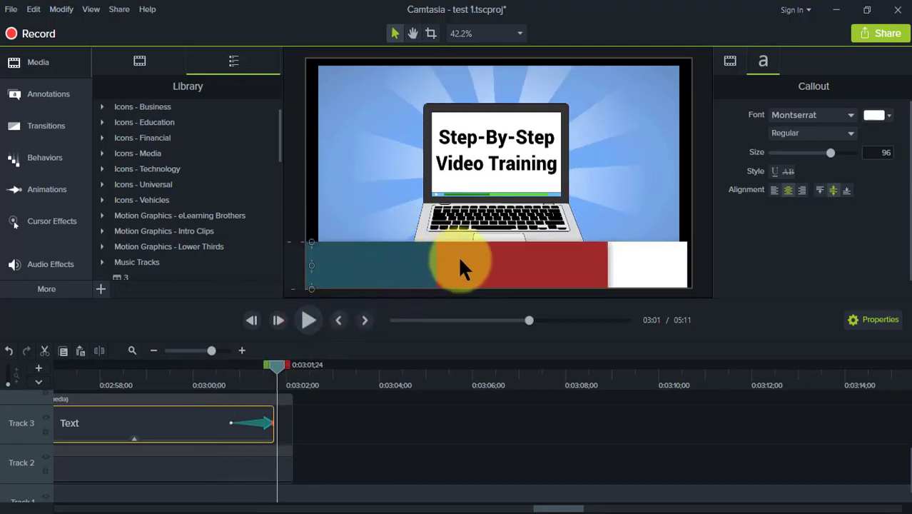
pyautogui.click(546, 268)
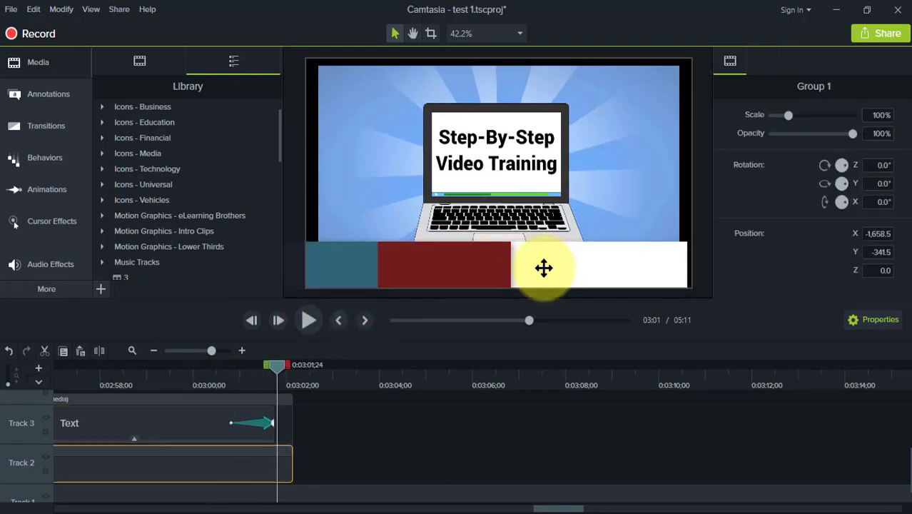
pyautogui.doubleClick(494, 267)
pyautogui.click(473, 269)
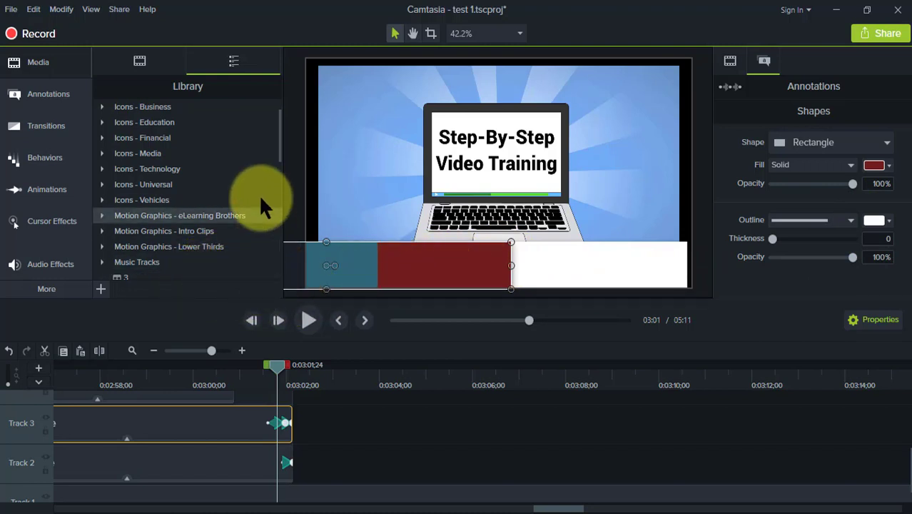
pyautogui.click(331, 263)
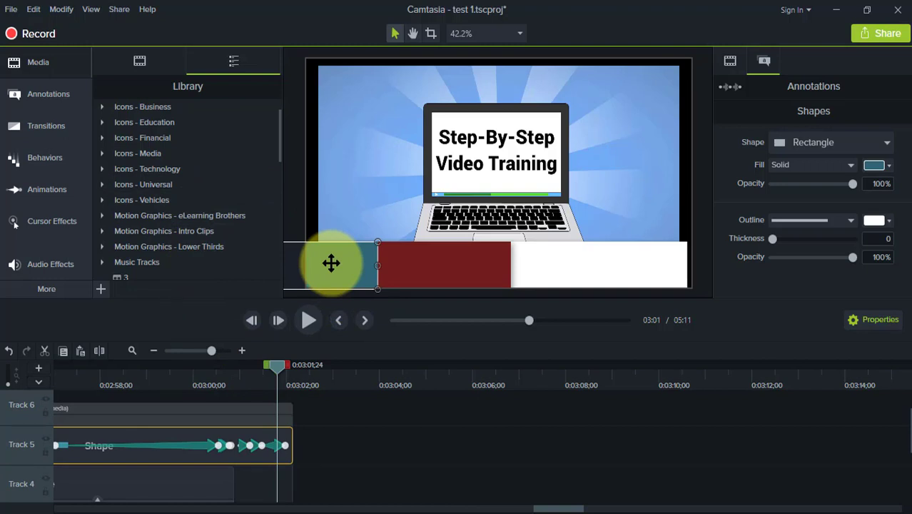
pyautogui.click(871, 164)
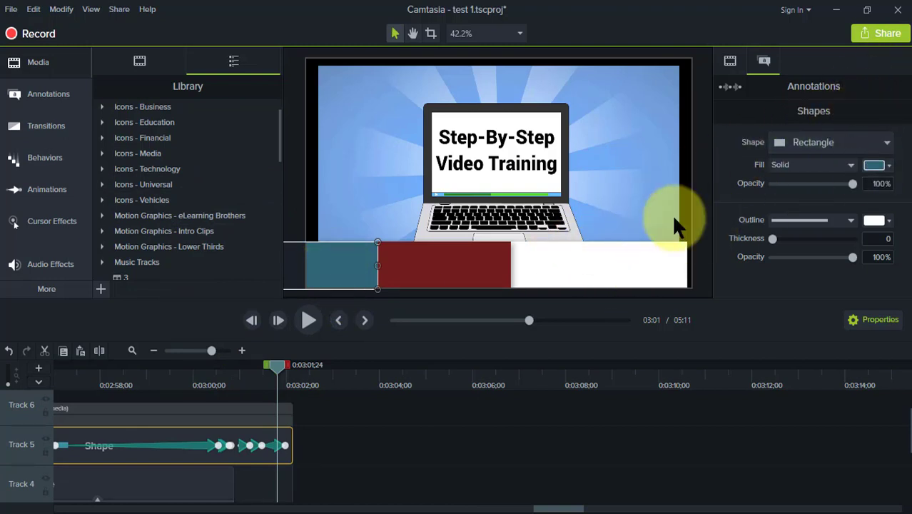
pyautogui.click(875, 166)
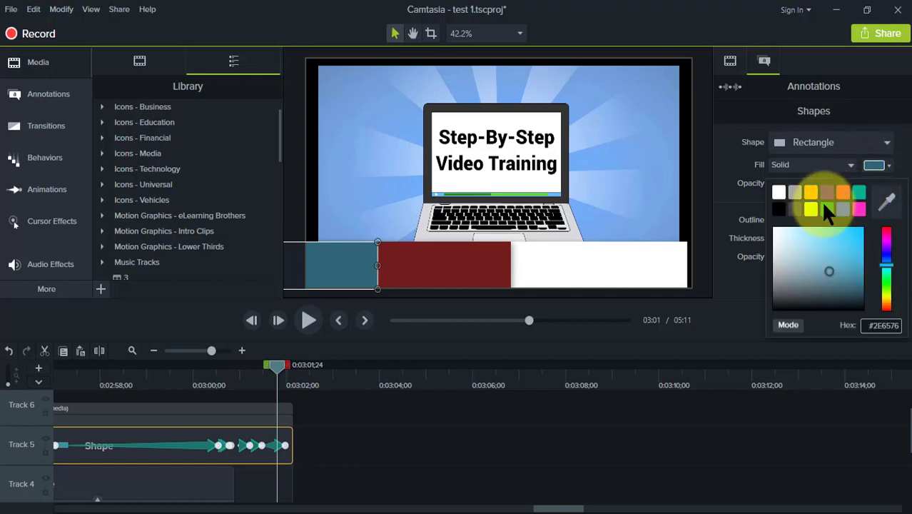
pyautogui.click(857, 190)
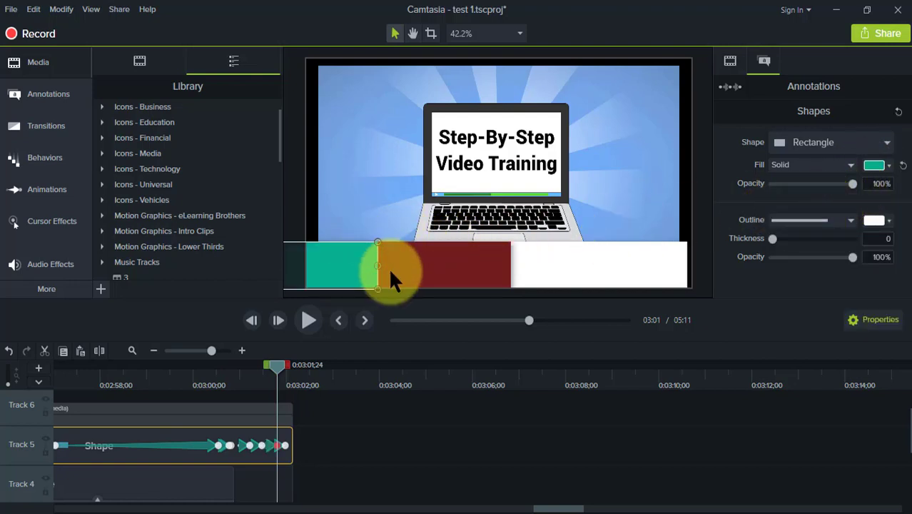
# Fill the lower third's bright red opening rectangle with yellow at 0:02:55;22, then check the title at 0:02:57;18
pyautogui.moveTo(276, 365); pyautogui.dragTo(363, 376)
pyautogui.click(488, 262)
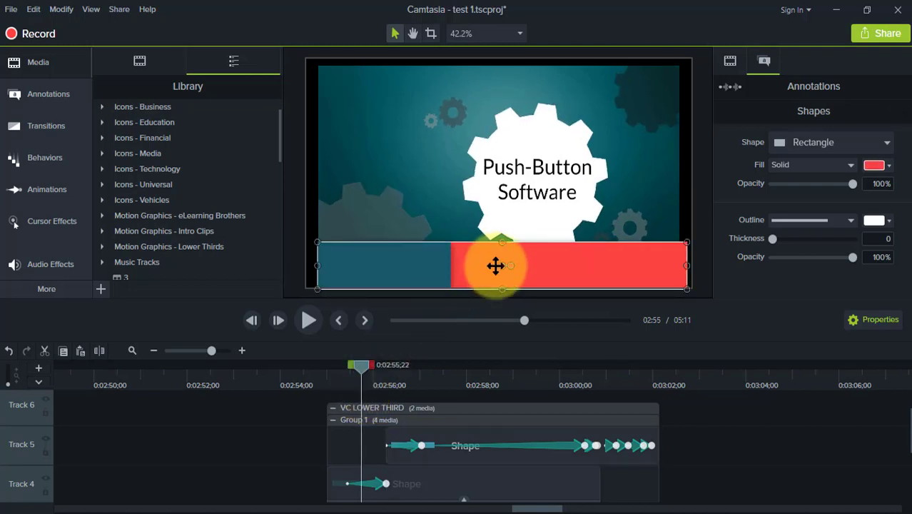
pyautogui.click(877, 167)
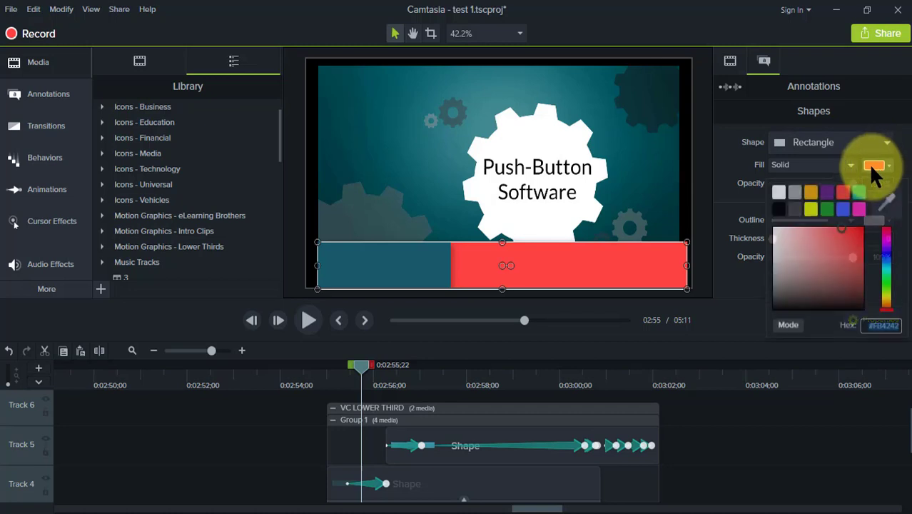
pyautogui.click(806, 209)
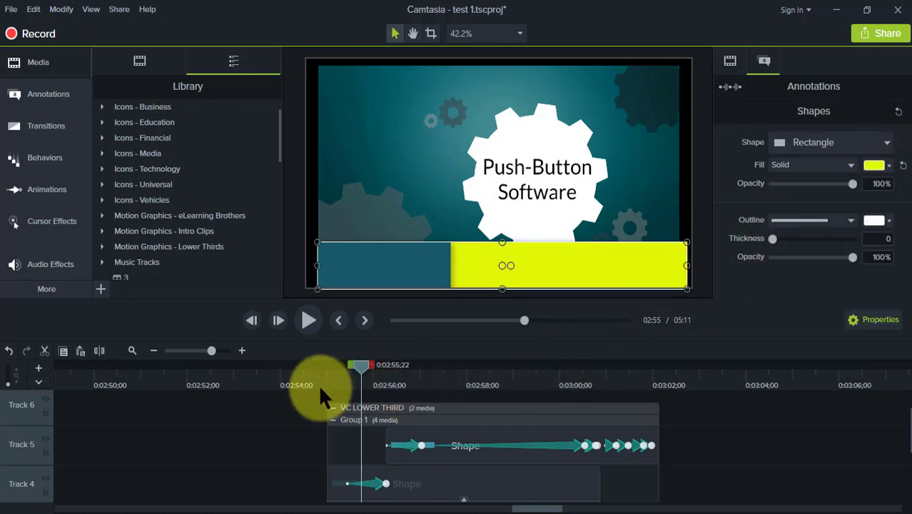
pyautogui.moveTo(357, 364); pyautogui.dragTo(444, 391)
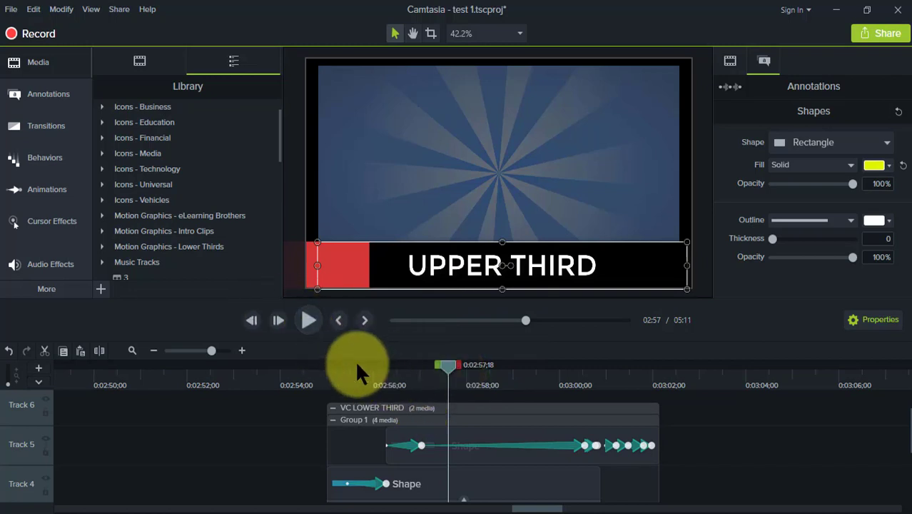
pyautogui.click(170, 350)
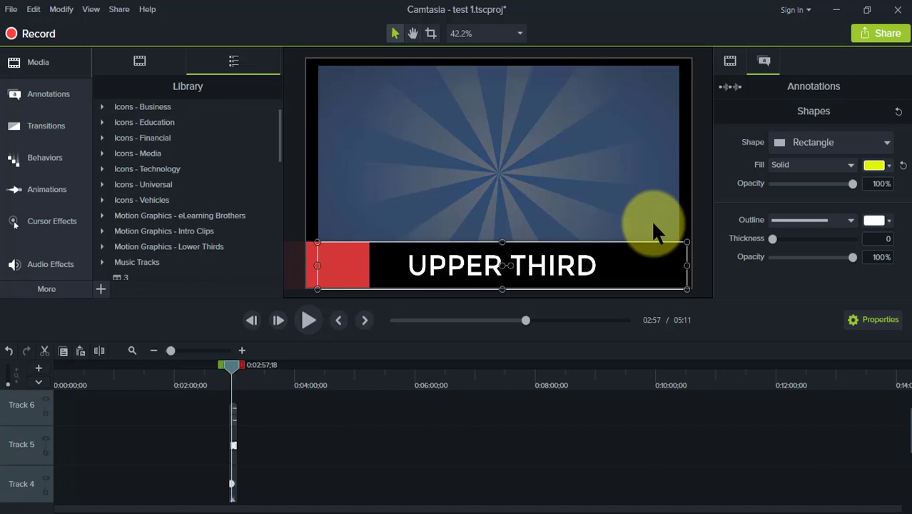
pyautogui.click(880, 30)
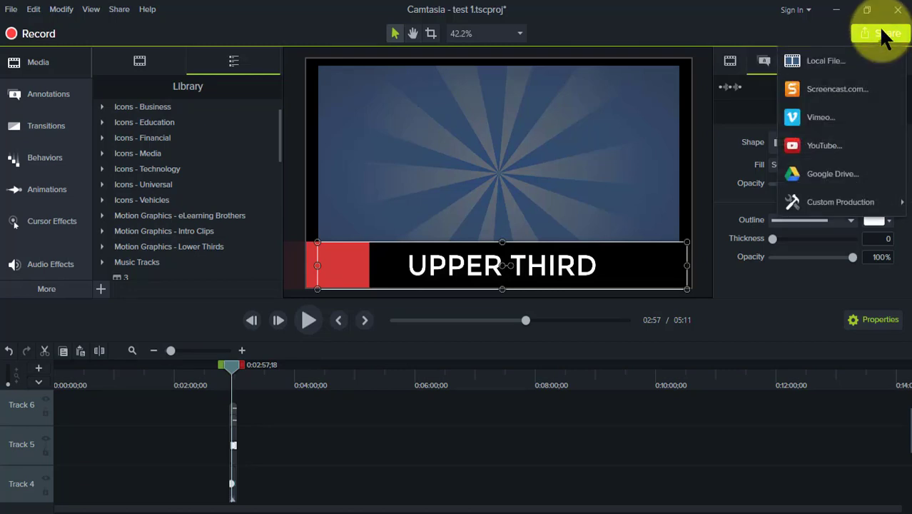
pyautogui.click(821, 60)
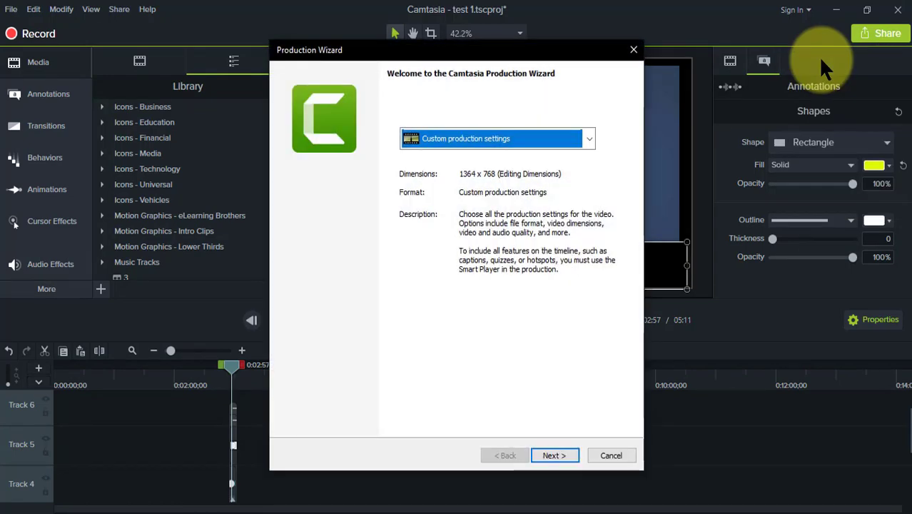
pyautogui.press('Escape')
# Start producing the project to a local file with the MP4 with Smart Player (up to 1080p) preset
pyautogui.click(879, 28)
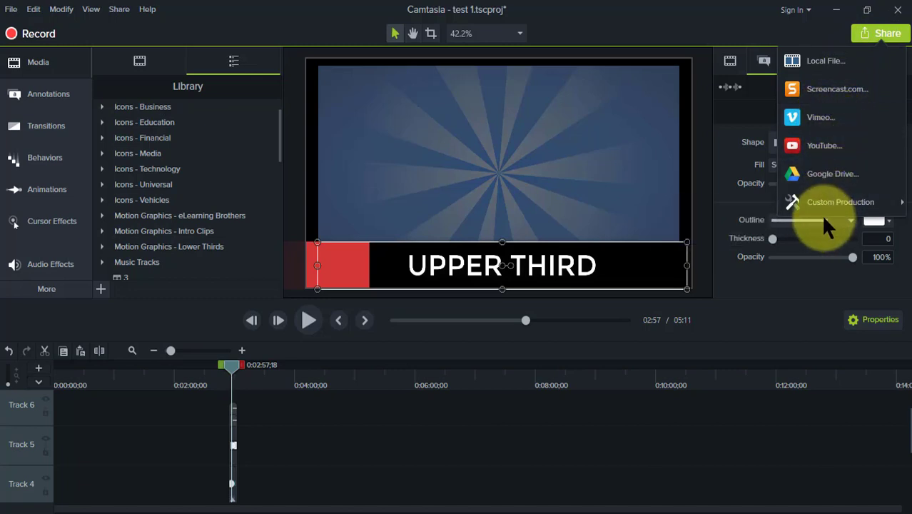
pyautogui.click(809, 60)
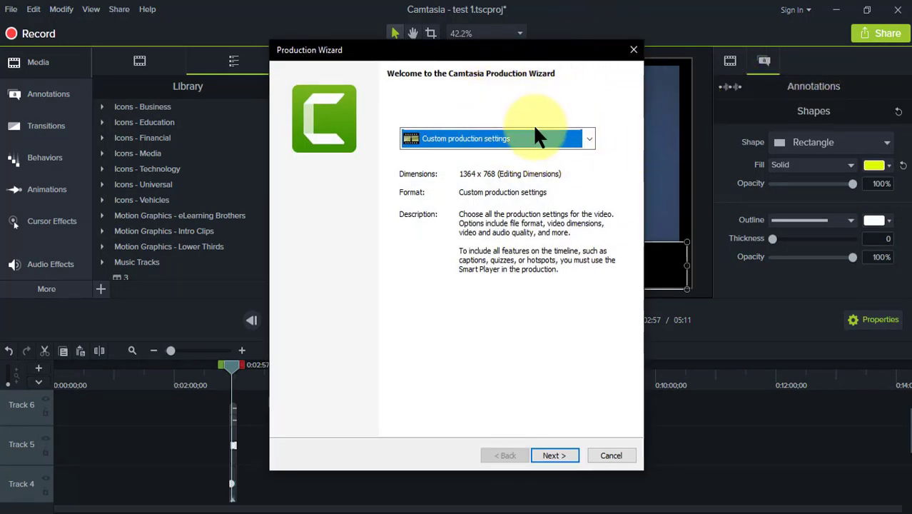
pyautogui.click(474, 136)
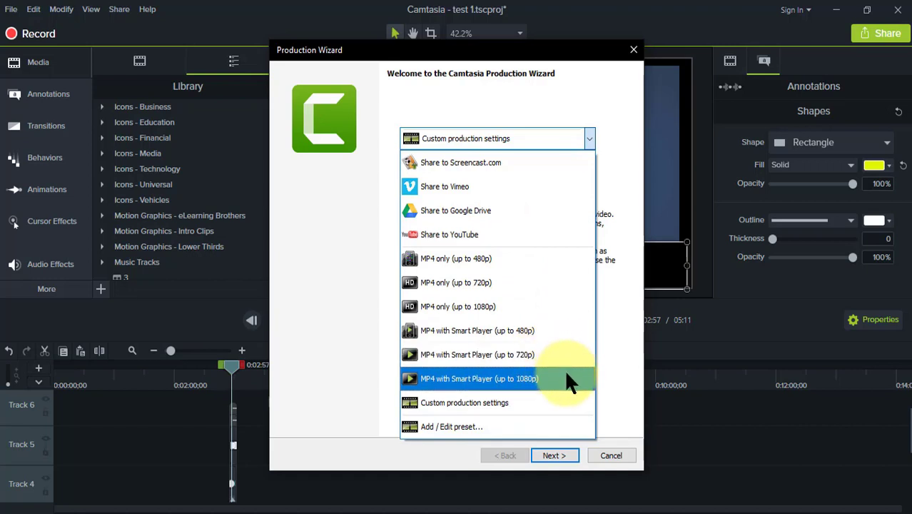
pyautogui.click(533, 381)
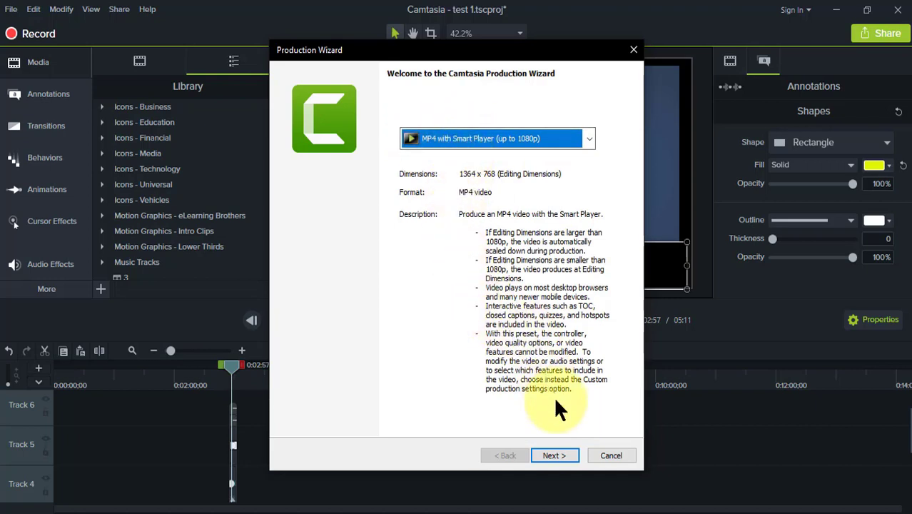
pyautogui.click(549, 457)
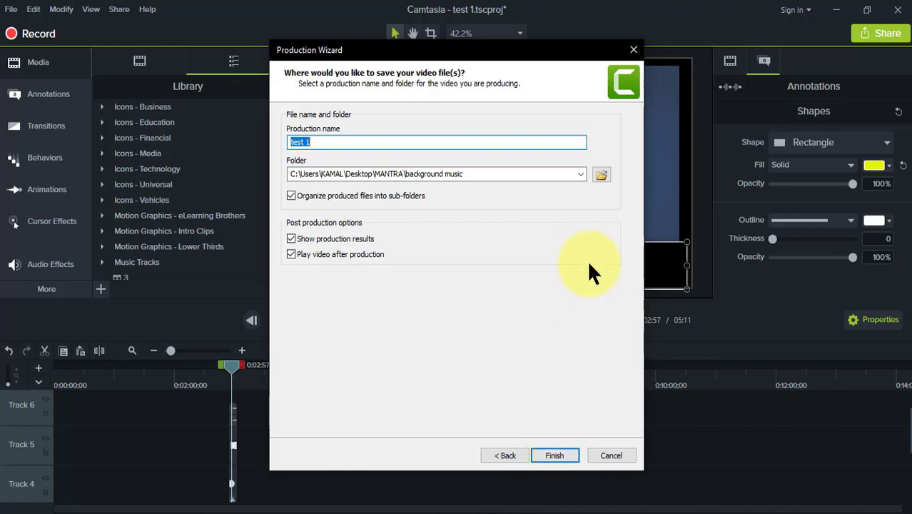
# Choose the background music folder for the production test 1.mp4, then cancel the production
pyautogui.click(600, 176)
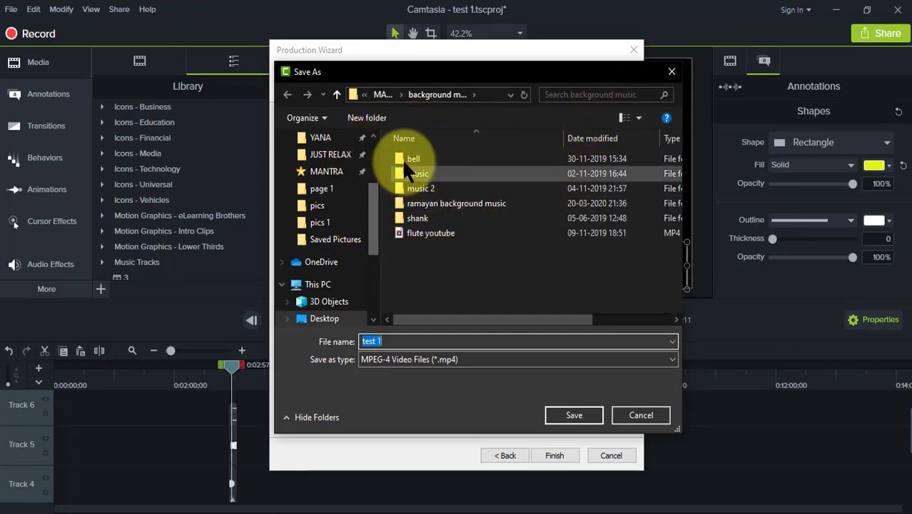
pyautogui.click(572, 415)
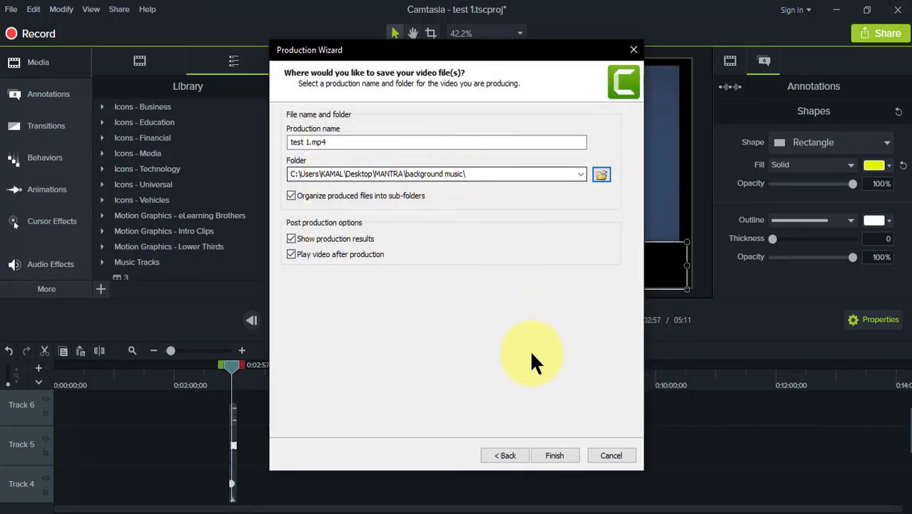
pyautogui.click(553, 461)
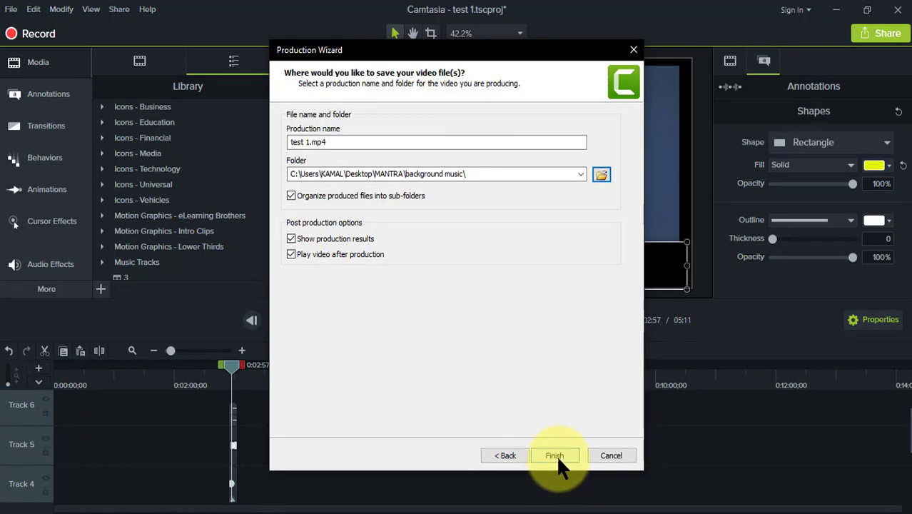
pyautogui.click(606, 453)
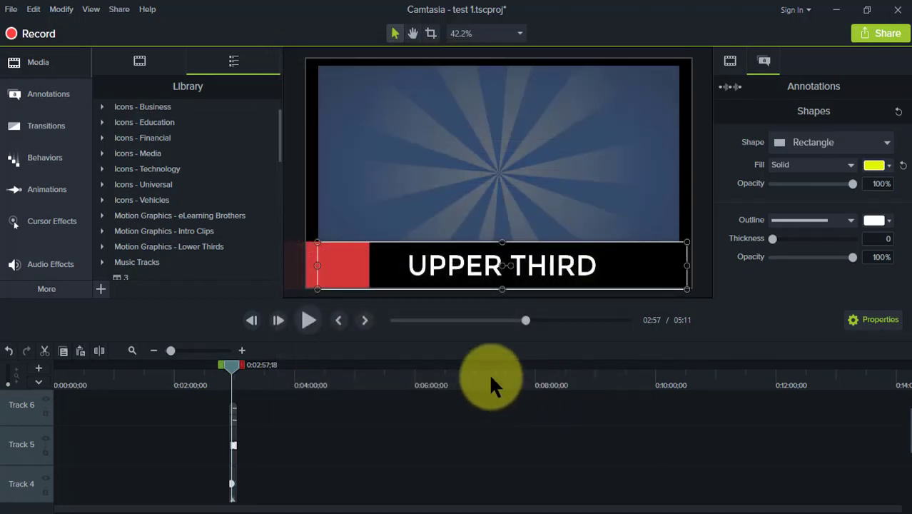
# Show the Media Bin to view the imported FINAL FE VSL 1.mp4 clip
pyautogui.click(139, 60)
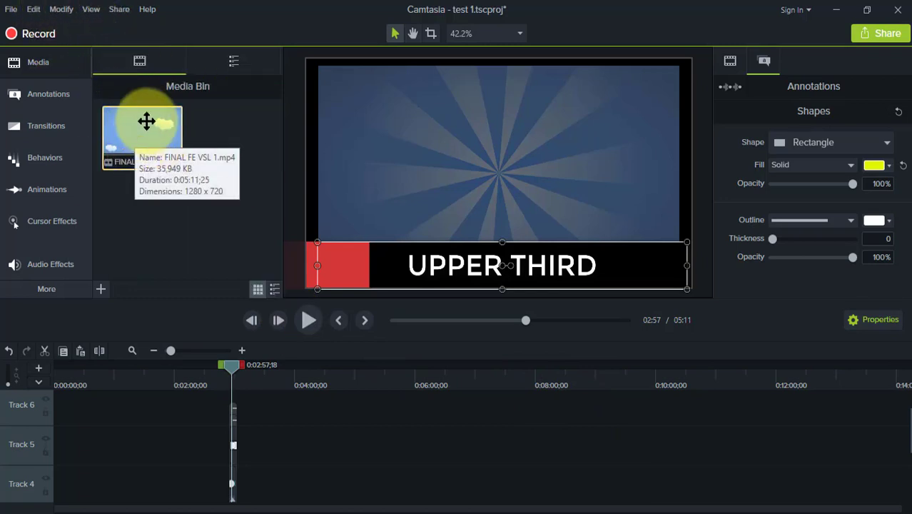